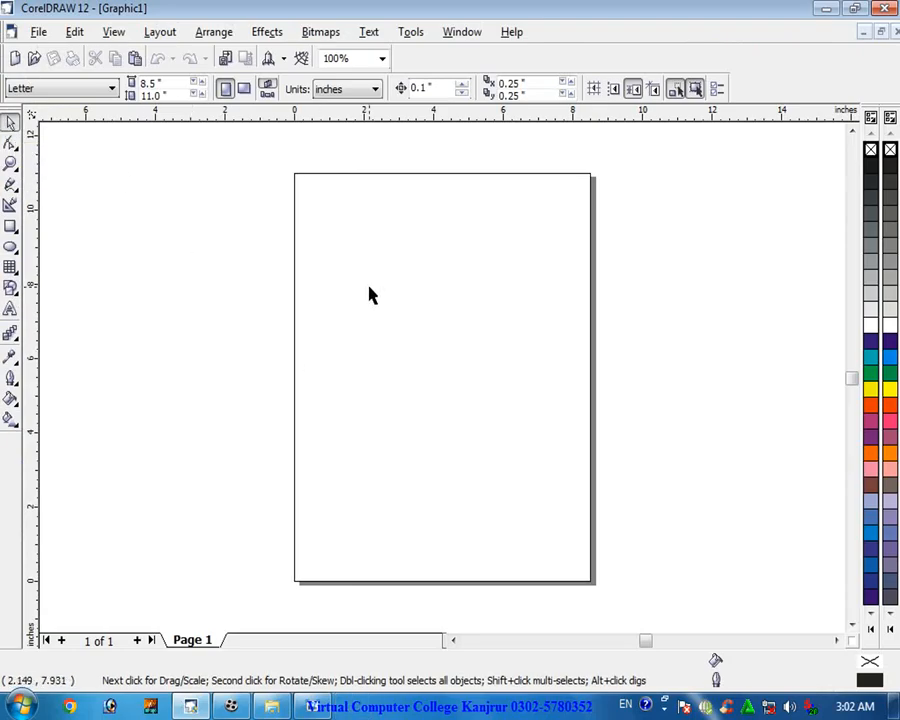
- Import the 7-2-birthday-cake image from the Foods folder and place it on the page
key("ctrl+i")
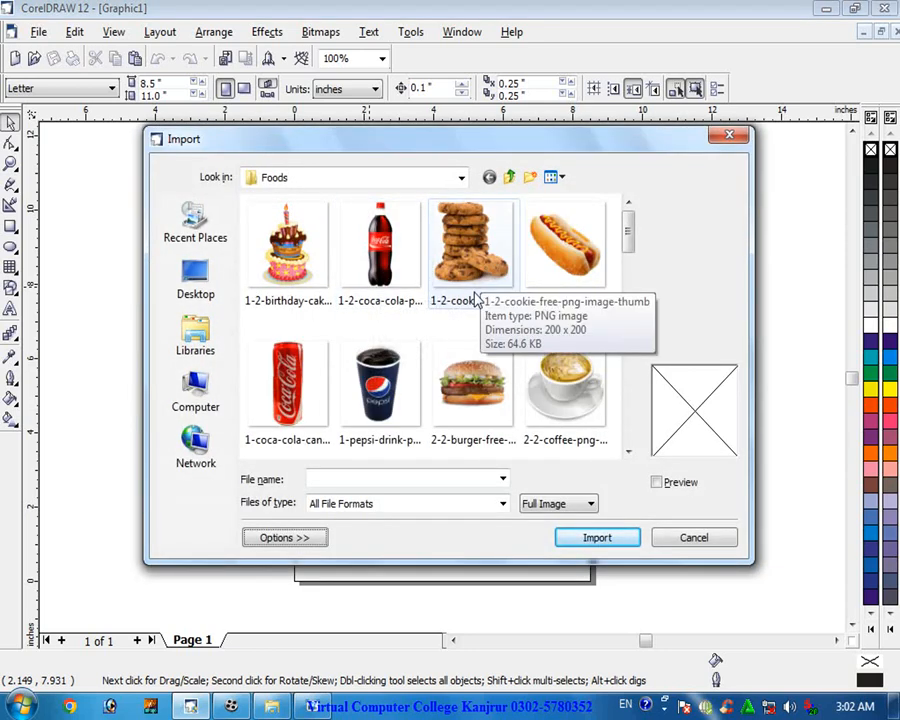
scroll(470, 300, "down", 3)
scroll(477, 300, "down", 3)
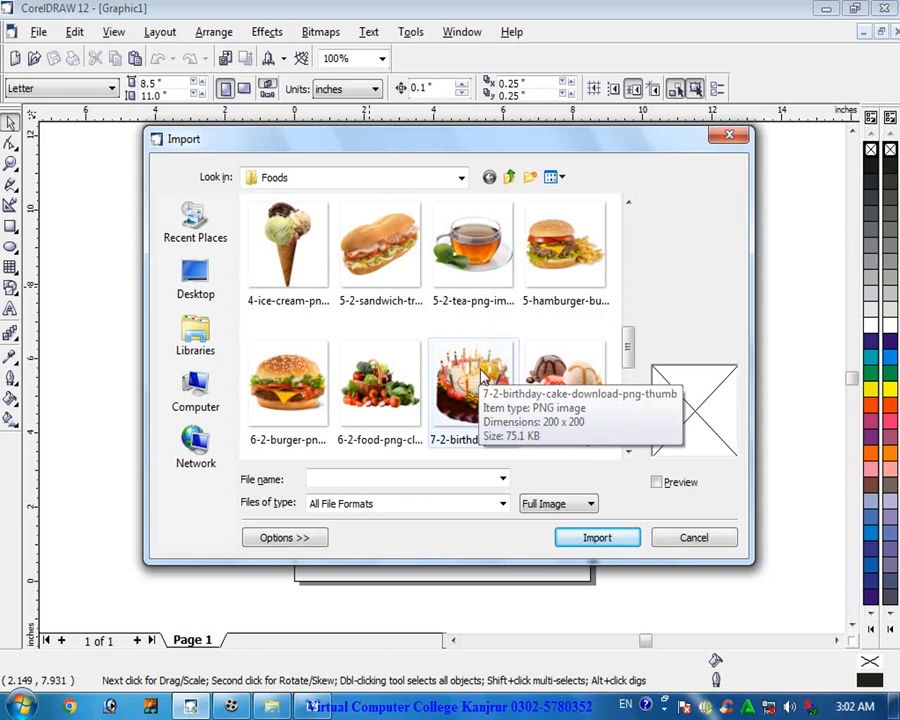
double_click(480, 378)
left_click(443, 281)
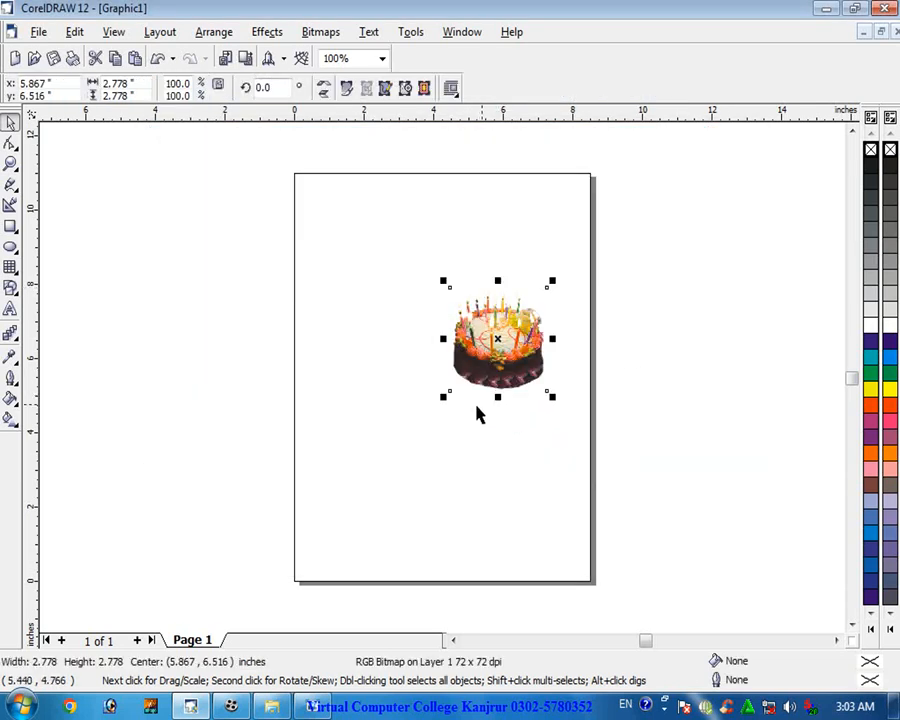
- Enlarge the cake image to about 10.5 inches square so it covers the page
left_click_drag(444, 400, 322, 528)
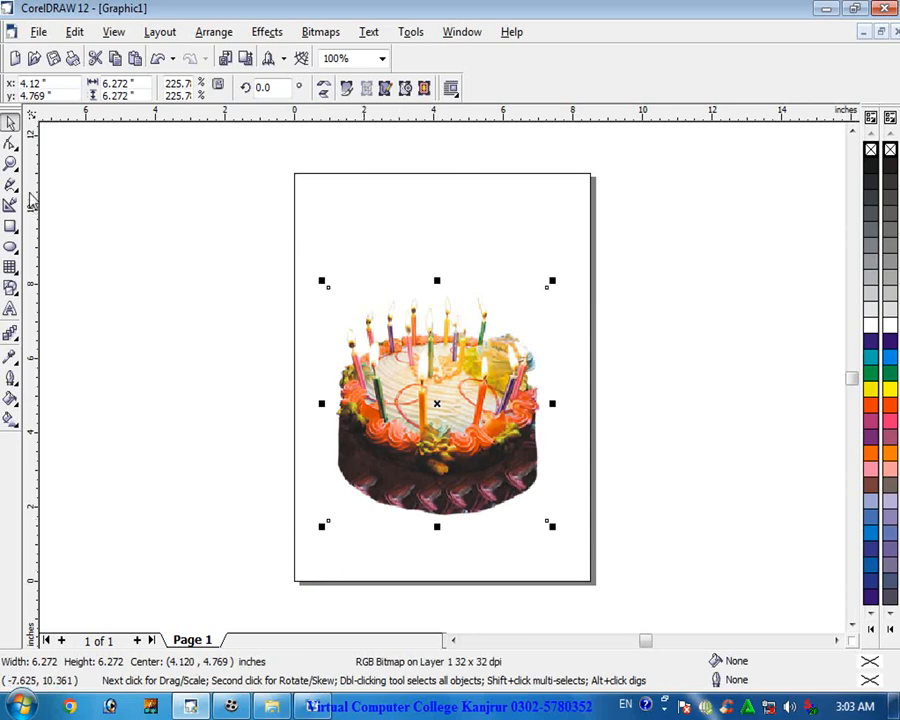
left_click(11, 123)
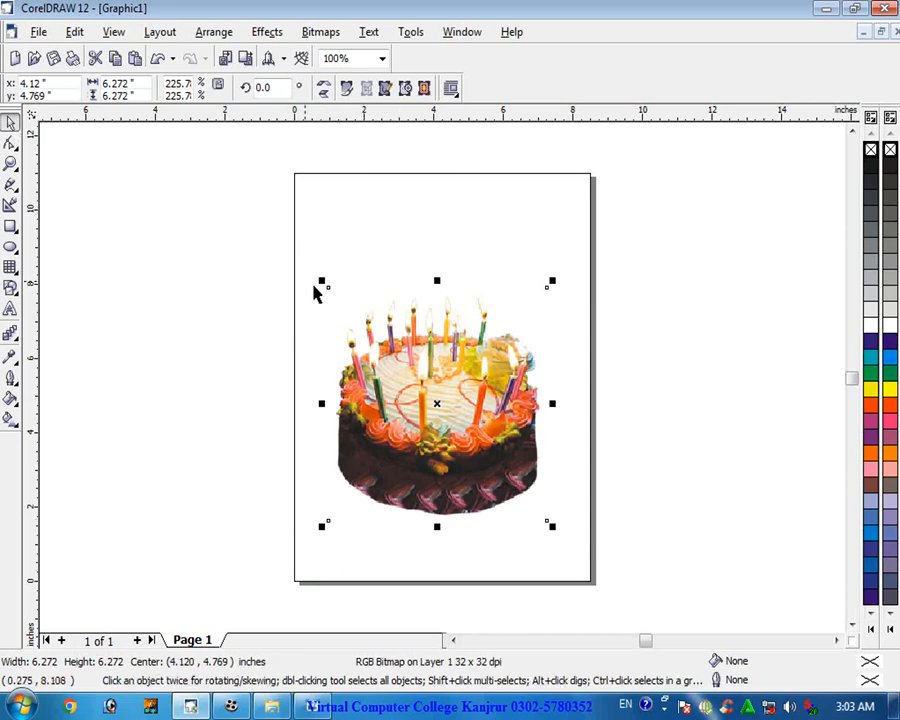
left_click_drag(548, 281, 654, 172)
mouse_move(326, 530)
left_mouse_down()
mouse_move(309, 546)
mouse_move(316, 551)
left_mouse_up()
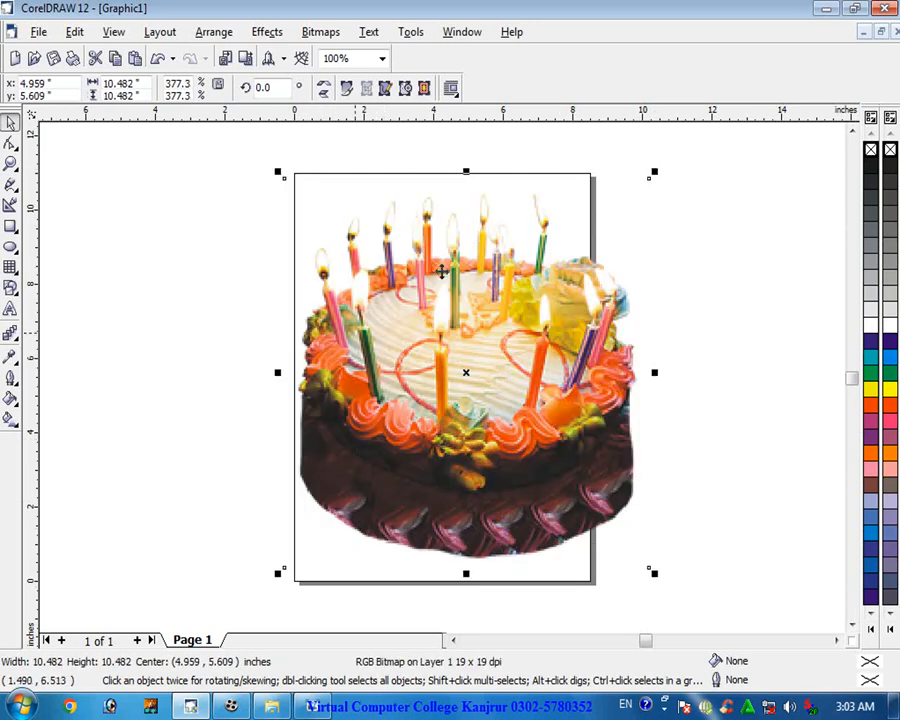
- Rotate the cake image to about 327 degrees around its centre
left_click(467, 373)
left_click_drag(657, 171, 687, 323)
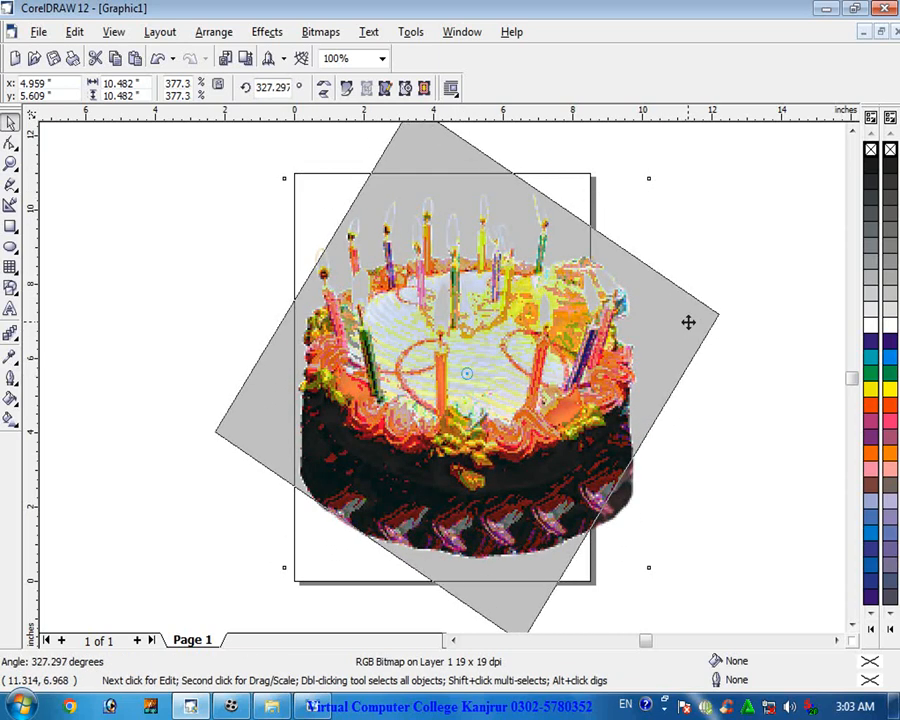
left_click(419, 406)
left_click(459, 377)
left_click(465, 374)
left_click(465, 374)
- Skew the cake image with its side handles until it stands nearly upright again
left_click_drag(725, 373, 655, 250)
left_click_drag(725, 562, 655, 400)
left_click(655, 321)
left_click(655, 321)
left_click_drag(663, 305, 665, 345)
left_click(476, 327)
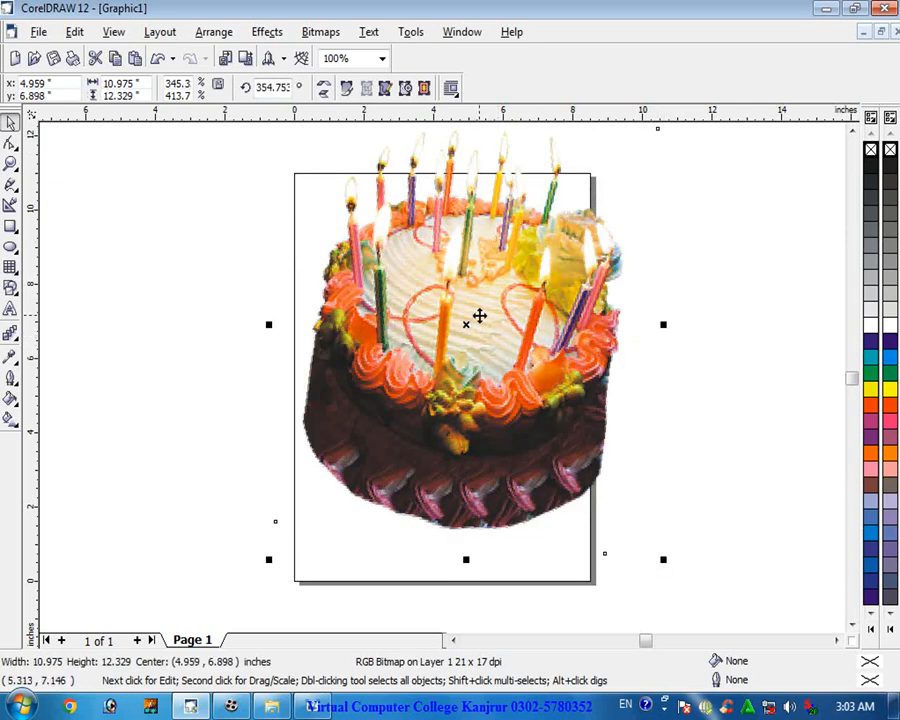
- Mirror the cake image horizontally by pulling its side handle across to the other side
left_click_drag(480, 315, 488, 331)
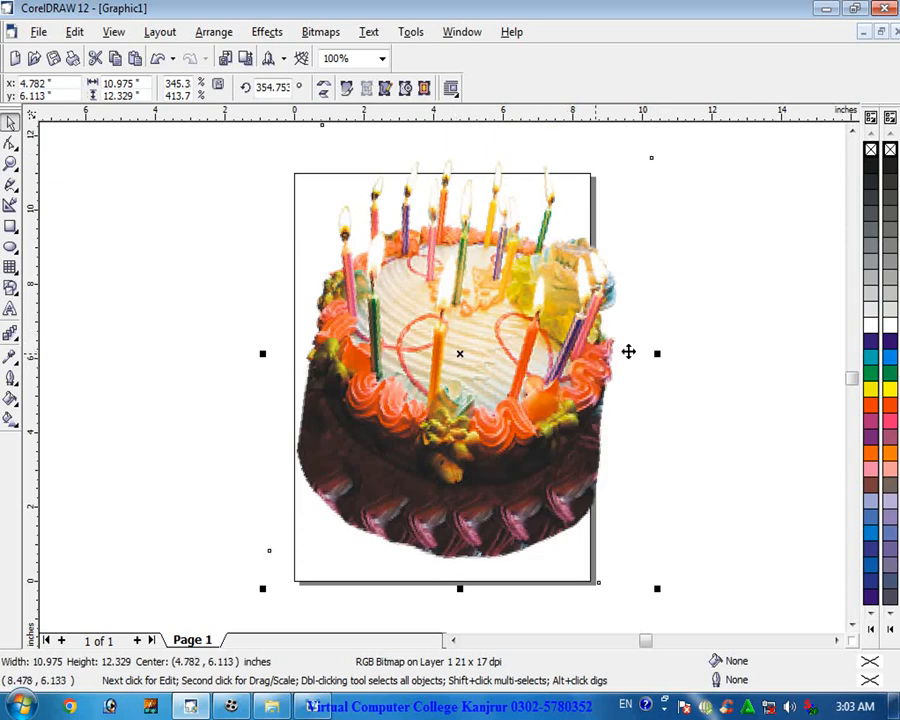
left_click_drag(658, 352, 64, 354)
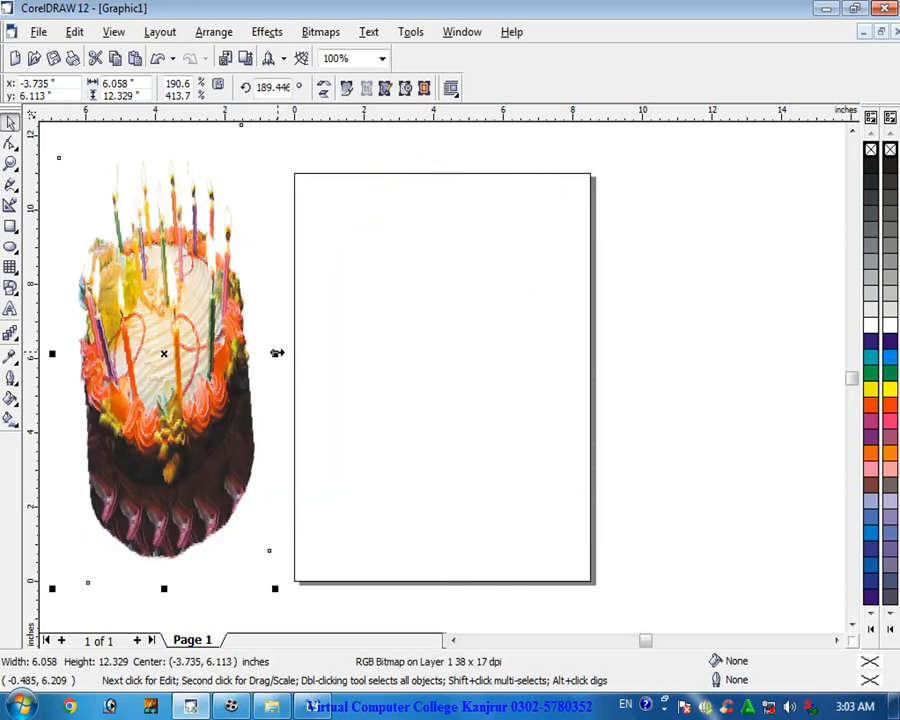
left_click_drag(281, 354, 406, 366)
- Rotate the cake image to about 181 degrees, then delete it
left_click_drag(467, 346, 488, 336)
left_click(488, 336)
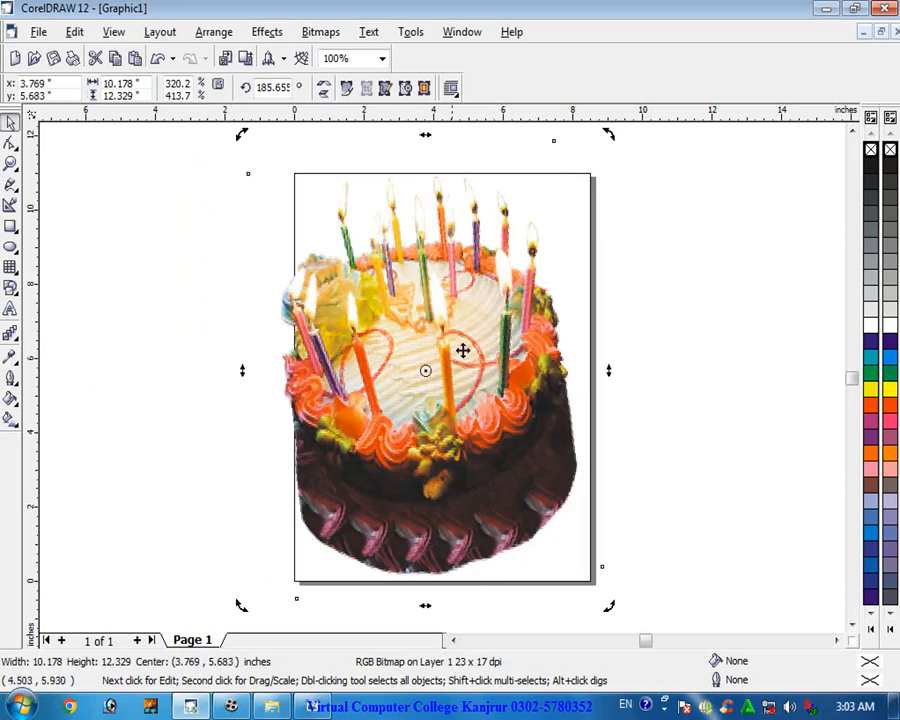
left_click_drag(614, 131, 626, 163)
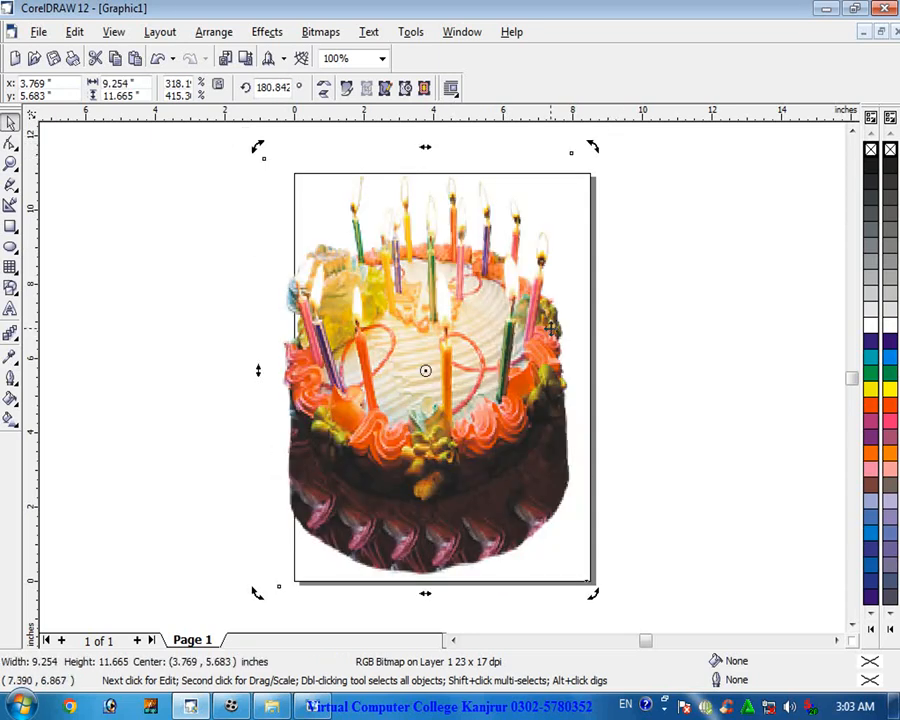
key("Delete")
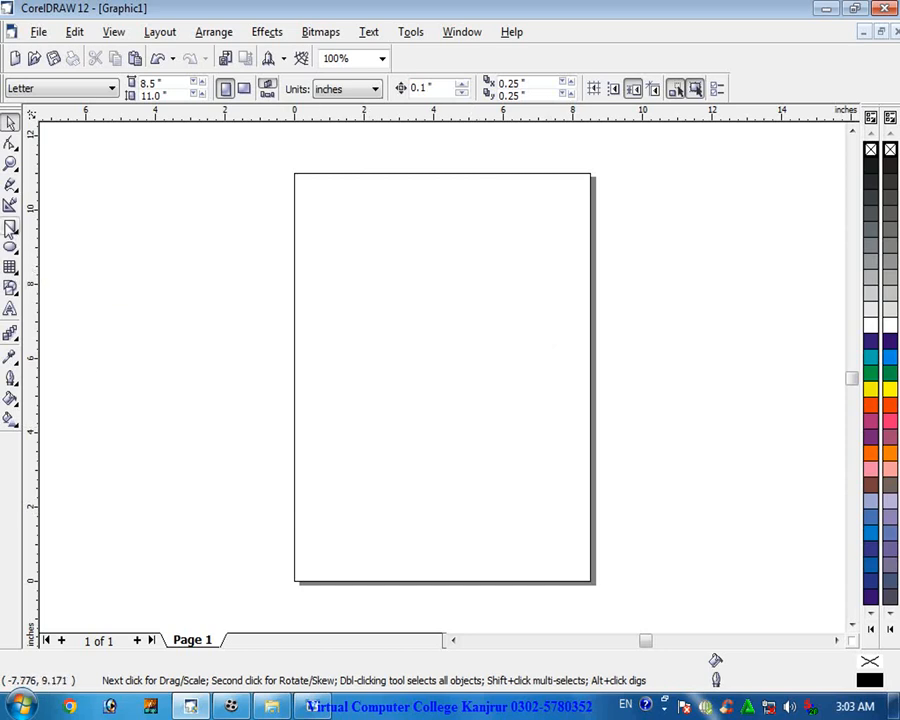
- Draw a rectangle about 6.7 by 5.3 inches across the page's left edge
left_click(11, 226)
left_click_drag(193, 237, 428, 436)
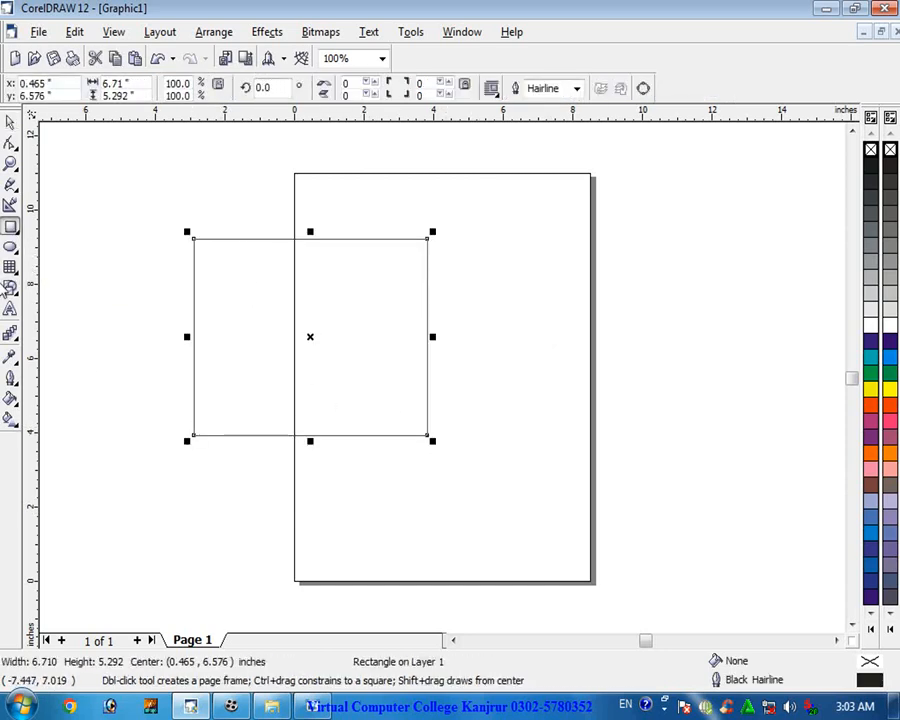
- Draw an ellipse about 8.3 by 6.6 inches overlapping the rectangle and fill it blue
left_click(11, 248)
mouse_move(508, 292)
left_mouse_down()
mouse_move(296, 464)
mouse_move(219, 540)
left_mouse_up()
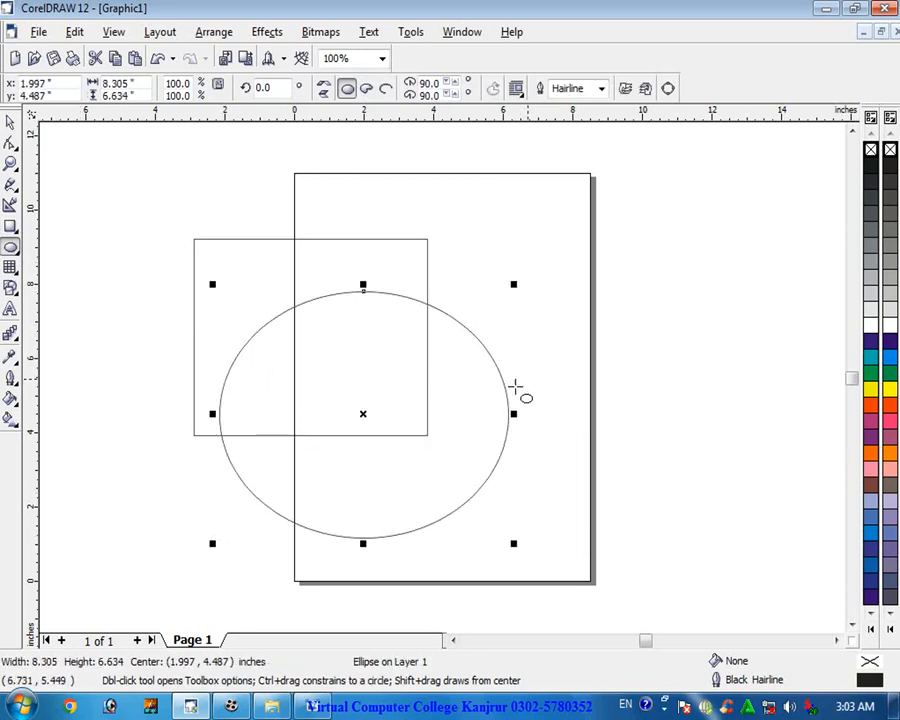
left_click(871, 342)
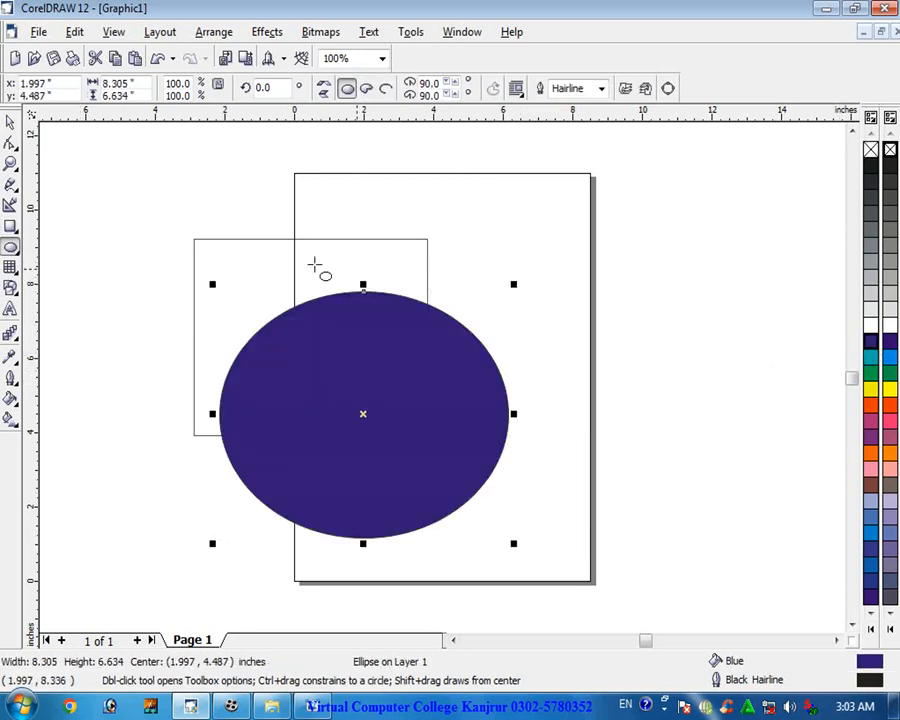
- Fill the rectangle red and the ellipse green
left_click(10, 122)
left_click(295, 279)
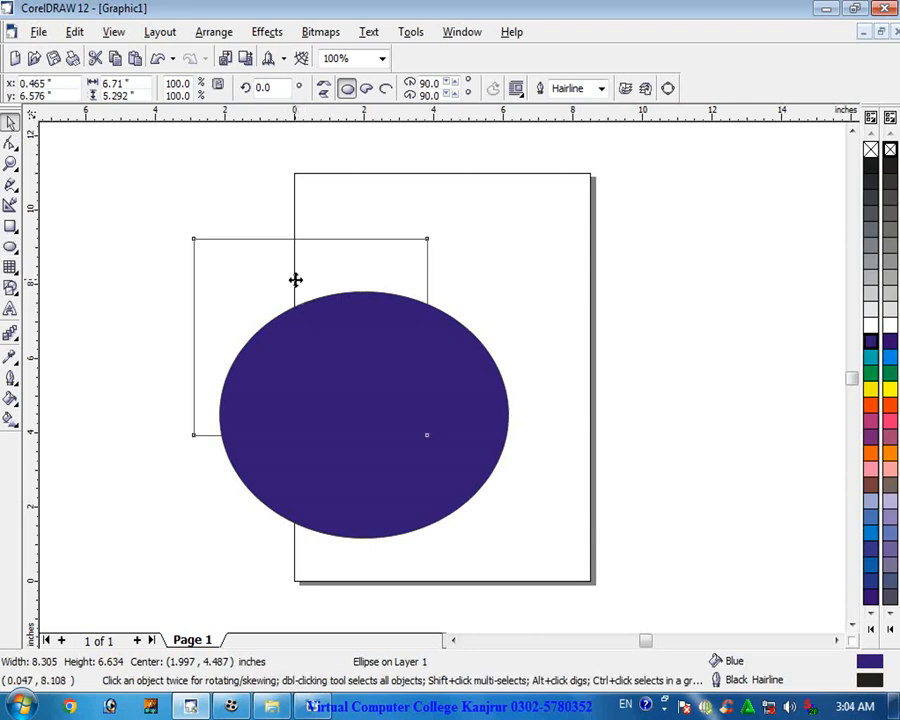
left_click(868, 406)
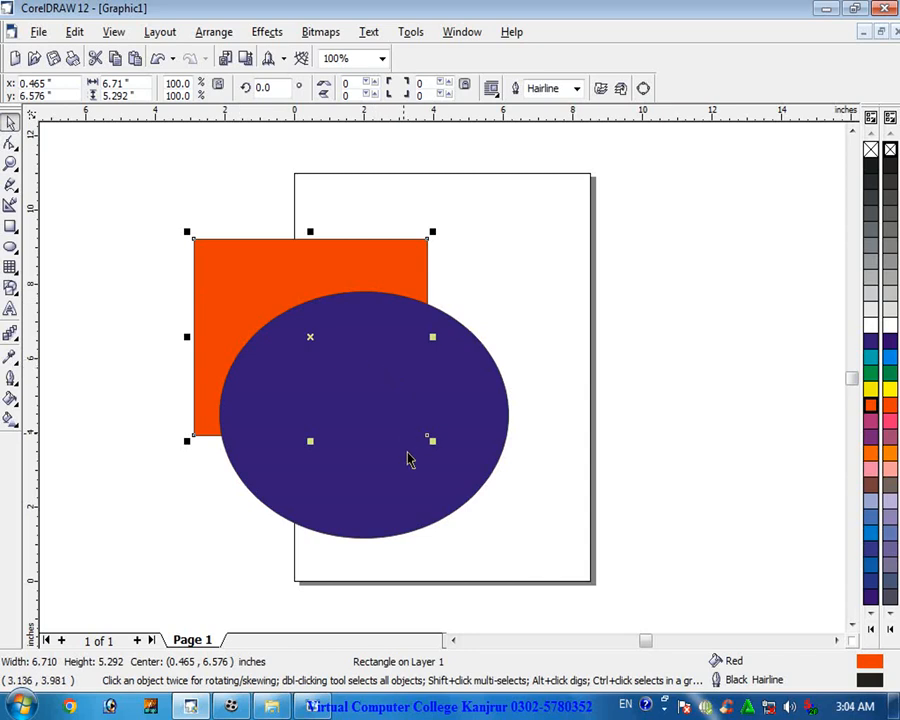
left_click(456, 502)
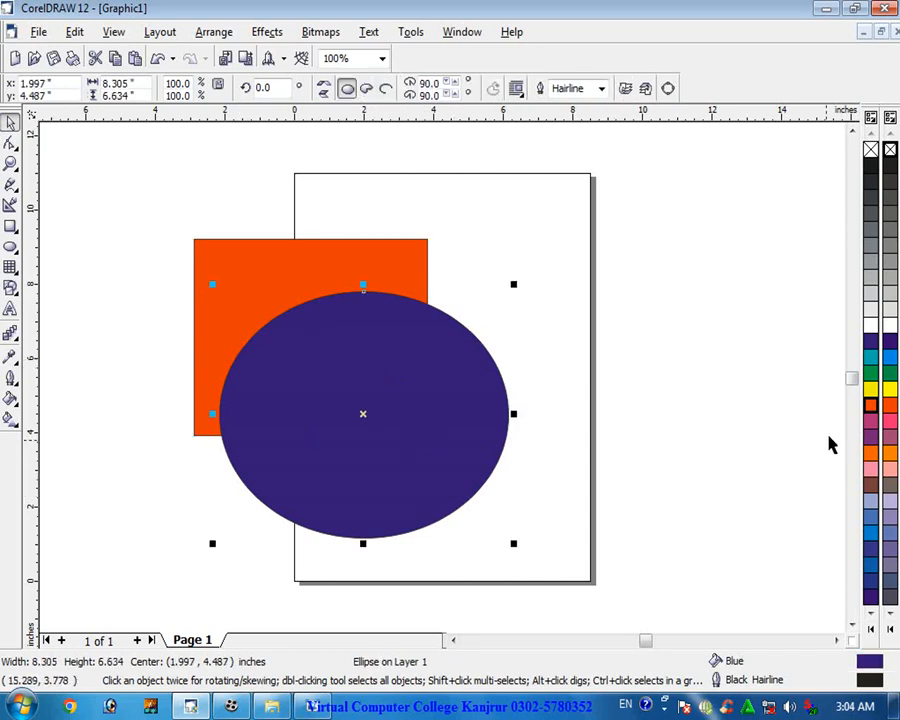
left_click(871, 372)
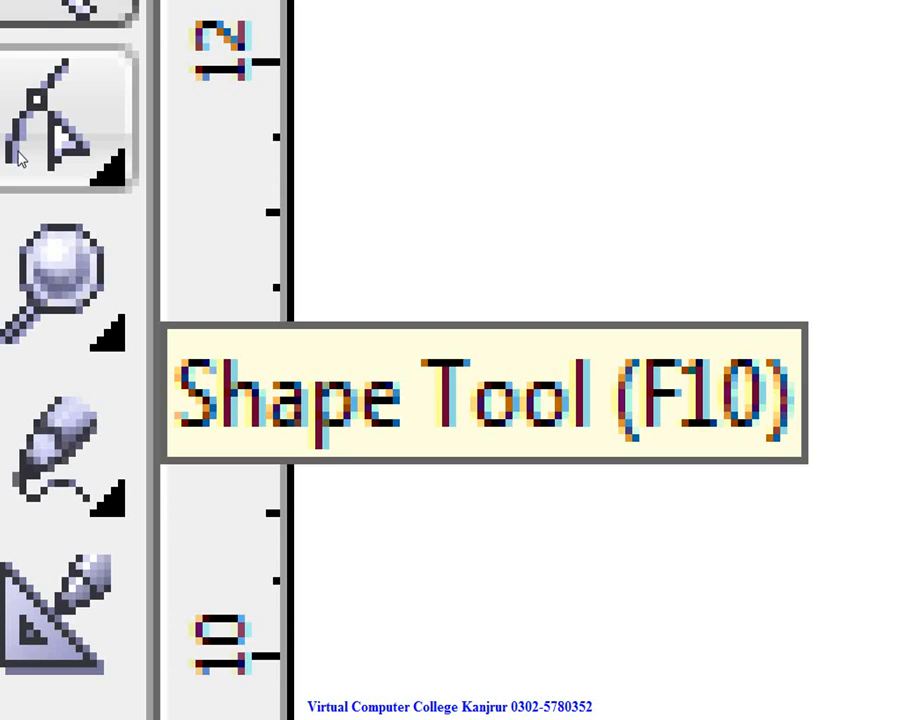
- Move the green ellipse to the right of the rectangle, past the page's right edge
left_click(20, 160)
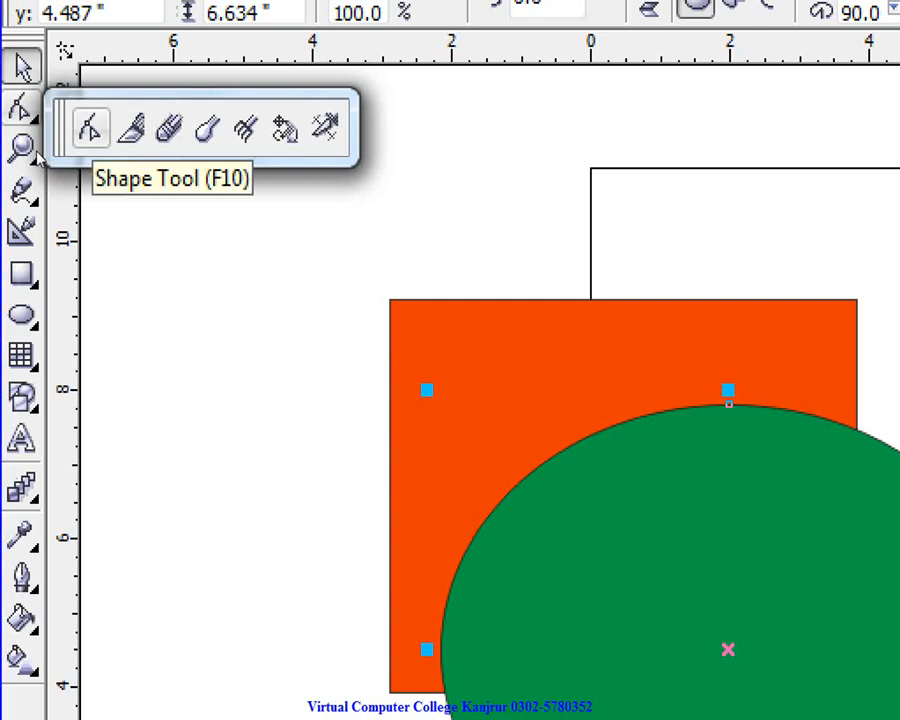
left_click(90, 128)
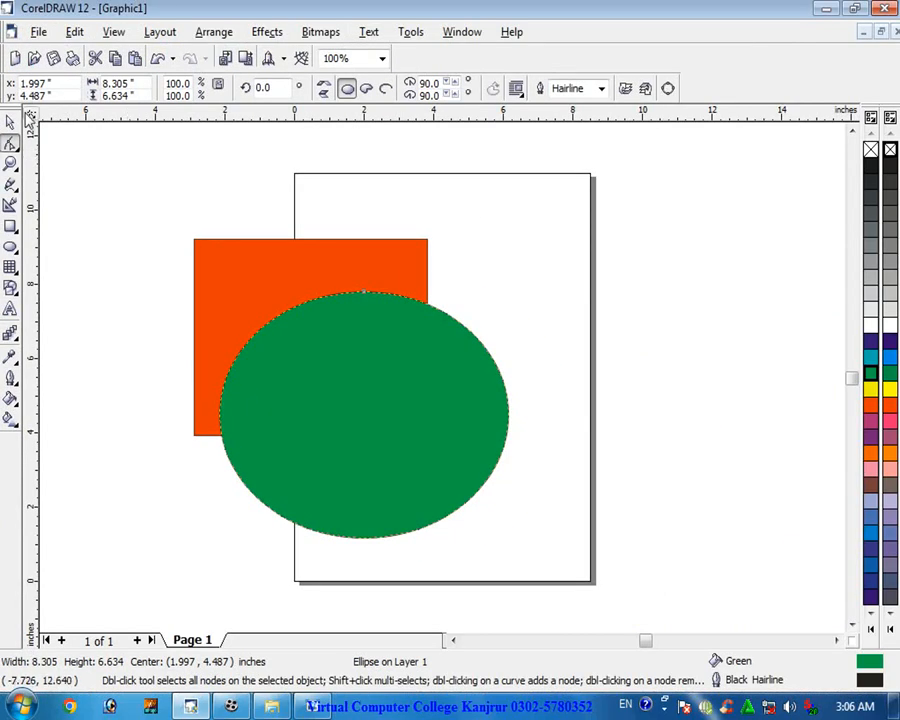
left_click(10, 121)
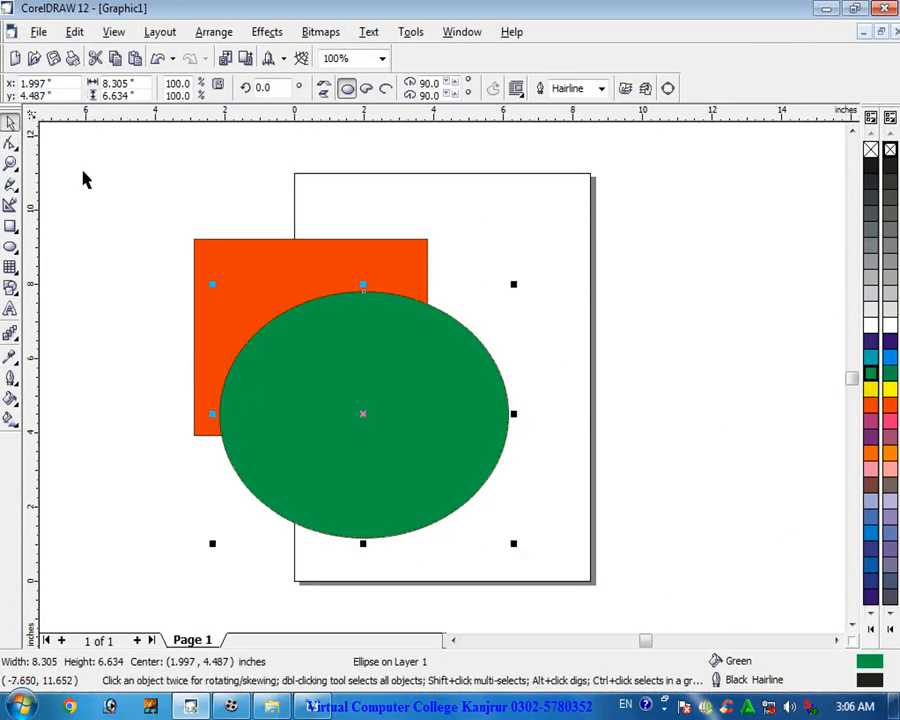
left_click_drag(287, 456, 557, 341)
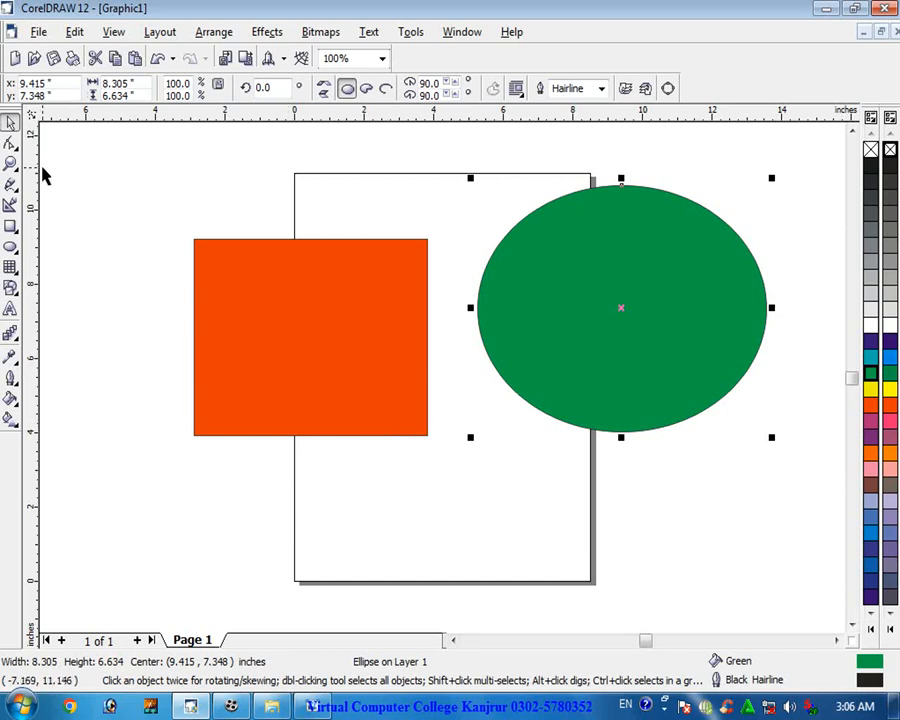
- Convert the green ellipse to curves for node editing with the Shape tool
left_click(10, 143)
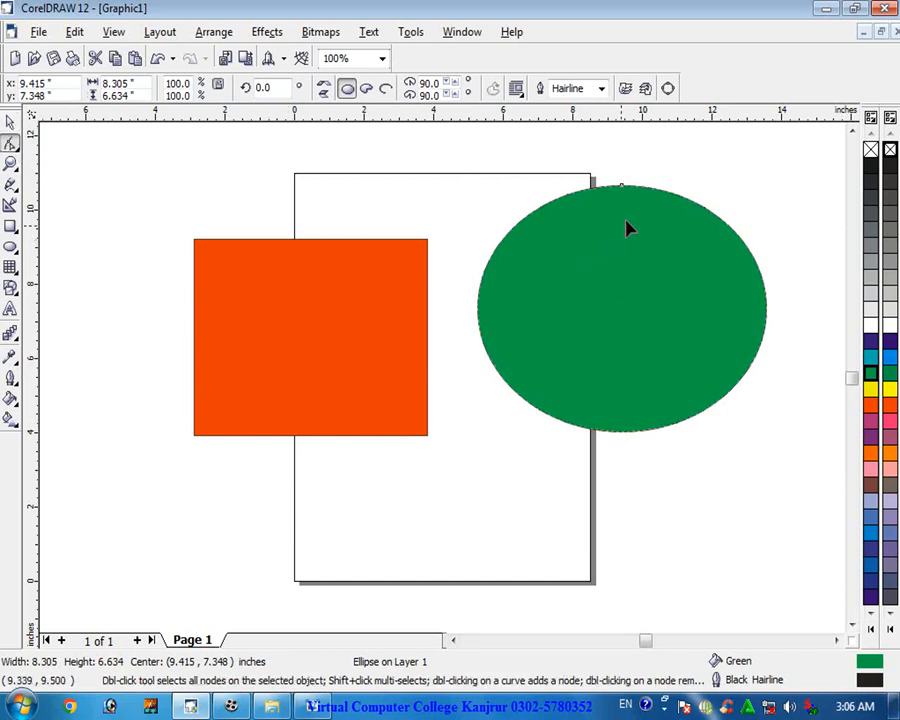
scroll(650, 195, "up", 2)
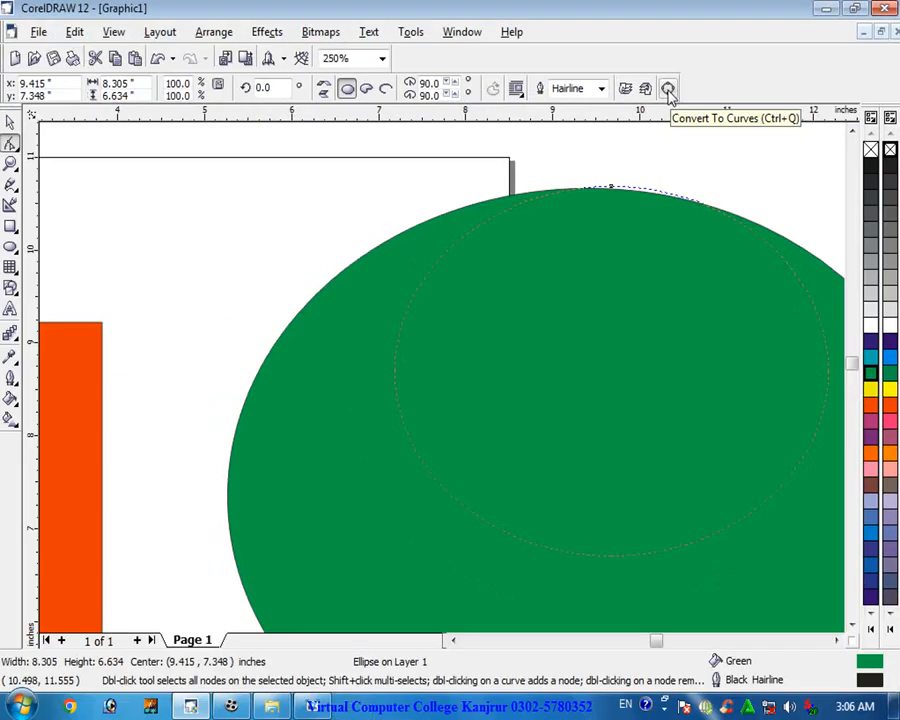
left_click(460, 136)
scroll(648, 222, "down", 2)
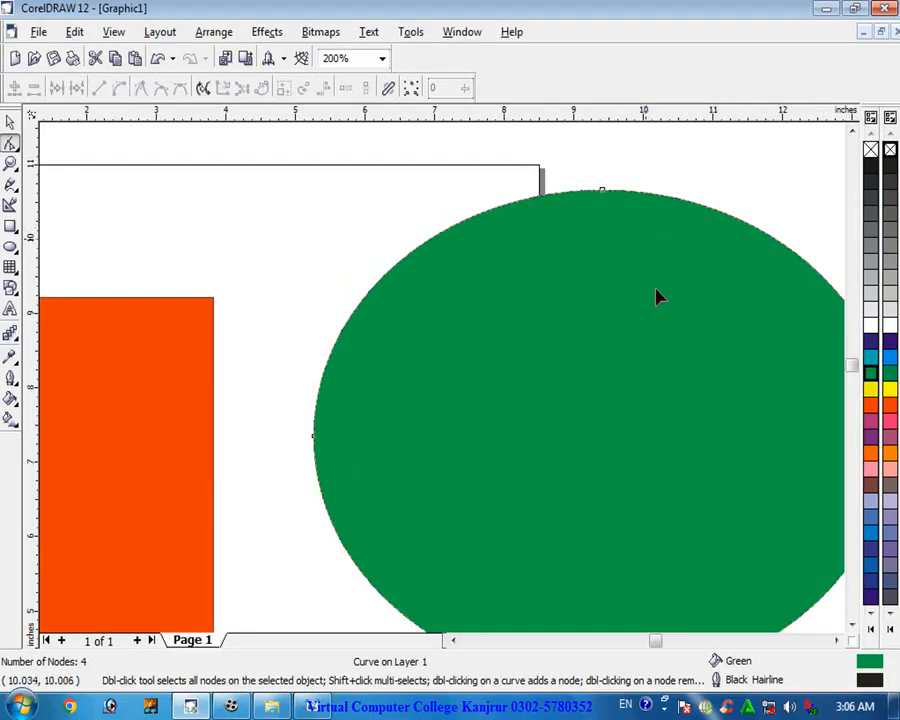
scroll(655, 615, "up", 4)
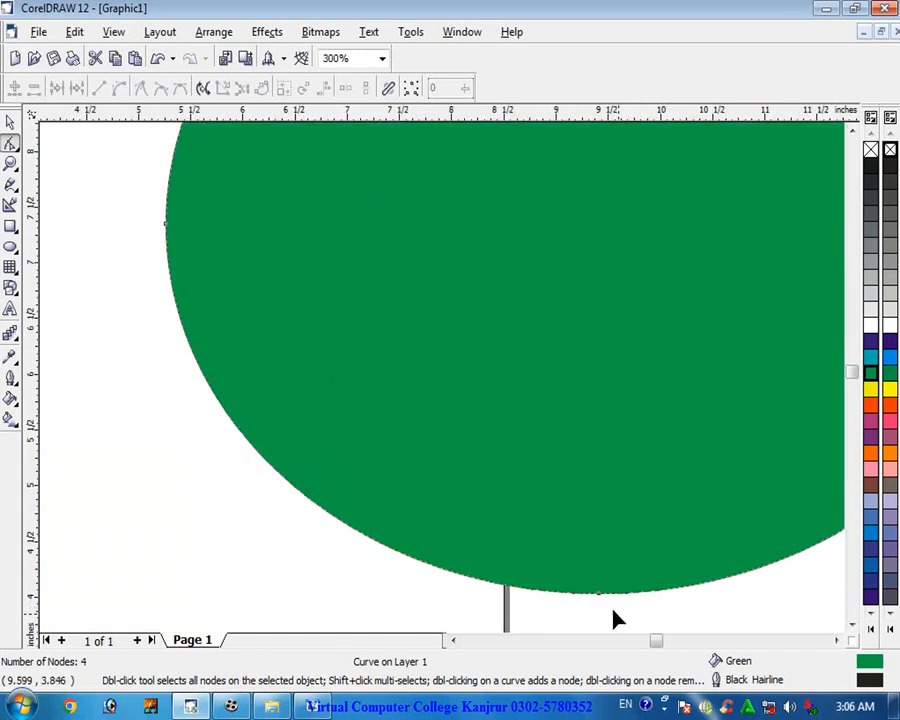
scroll(593, 590, "down", 4)
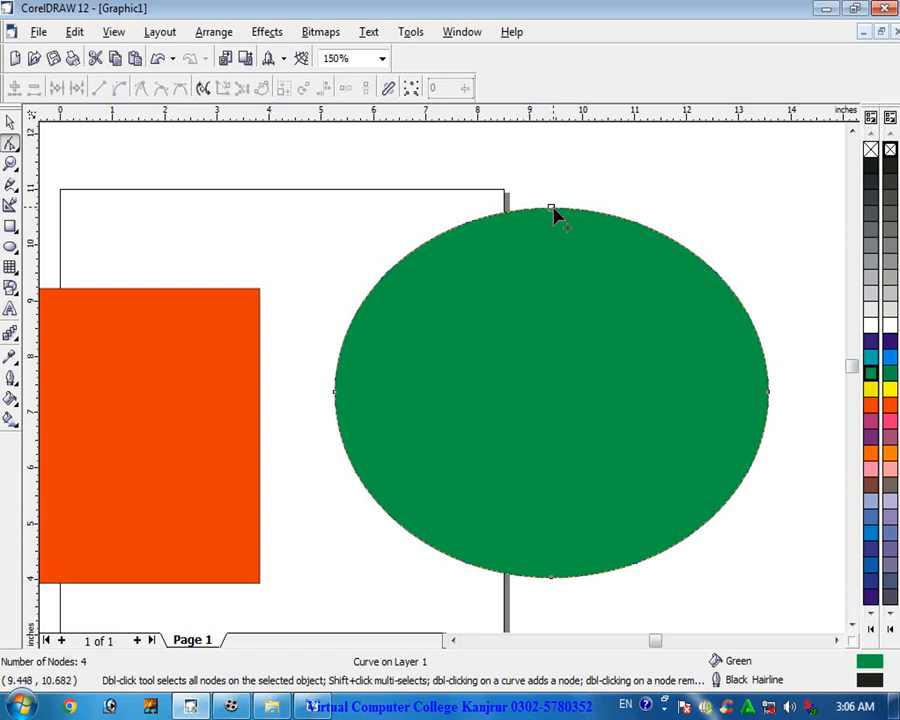
- Reshape the green curve by dragging its top, left and bottom nodes with the Shape tool
left_click_drag(551, 212, 537, 411)
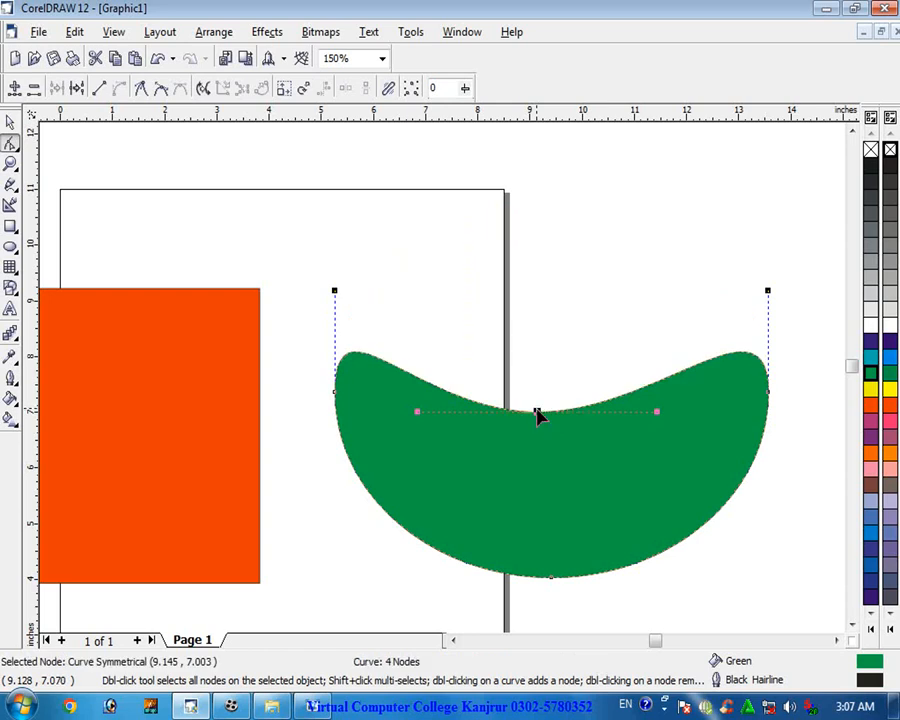
left_click_drag(537, 408, 543, 359)
left_click_drag(537, 414, 542, 198)
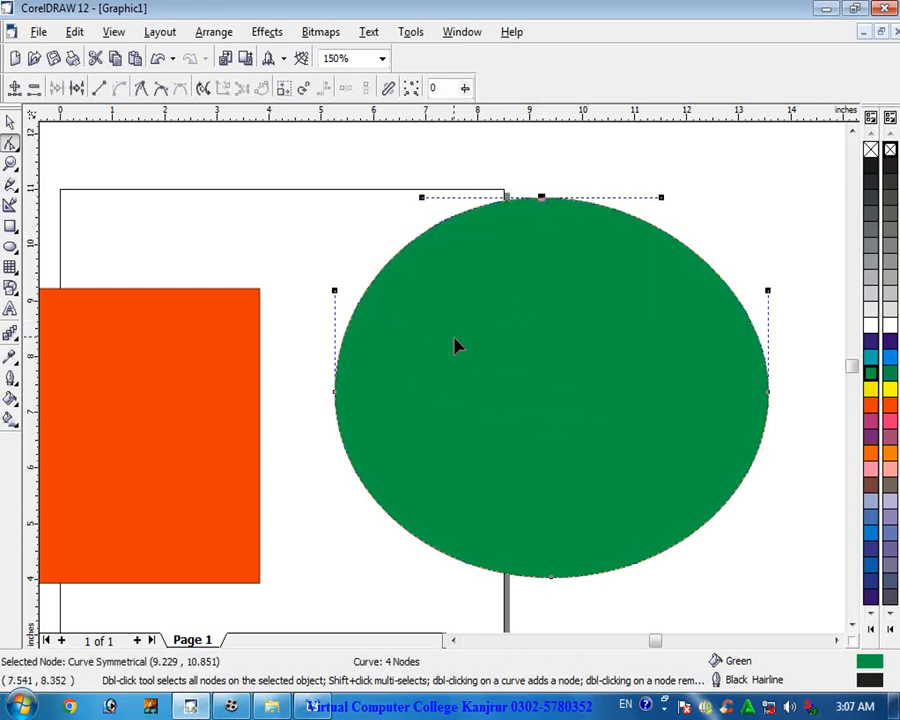
mouse_move(336, 397)
left_mouse_down()
mouse_move(525, 376)
mouse_move(322, 390)
left_mouse_up()
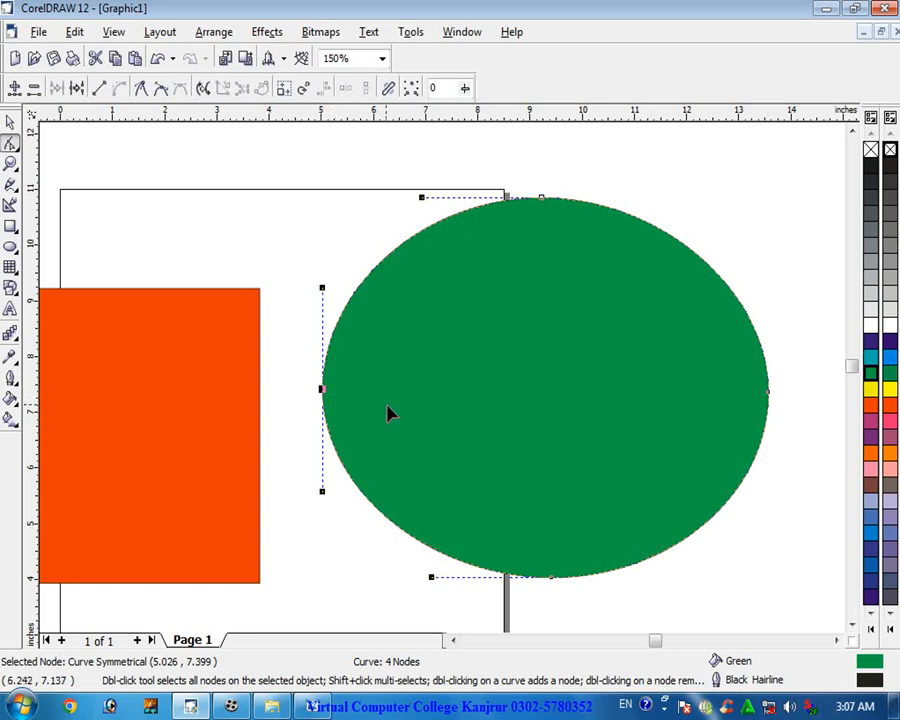
mouse_move(322, 392)
left_mouse_down()
mouse_move(514, 368)
mouse_move(597, 372)
mouse_move(337, 376)
mouse_move(335, 386)
left_mouse_up()
mouse_move(552, 578)
left_mouse_down()
mouse_move(545, 494)
mouse_move(565, 372)
mouse_move(550, 598)
left_mouse_up()
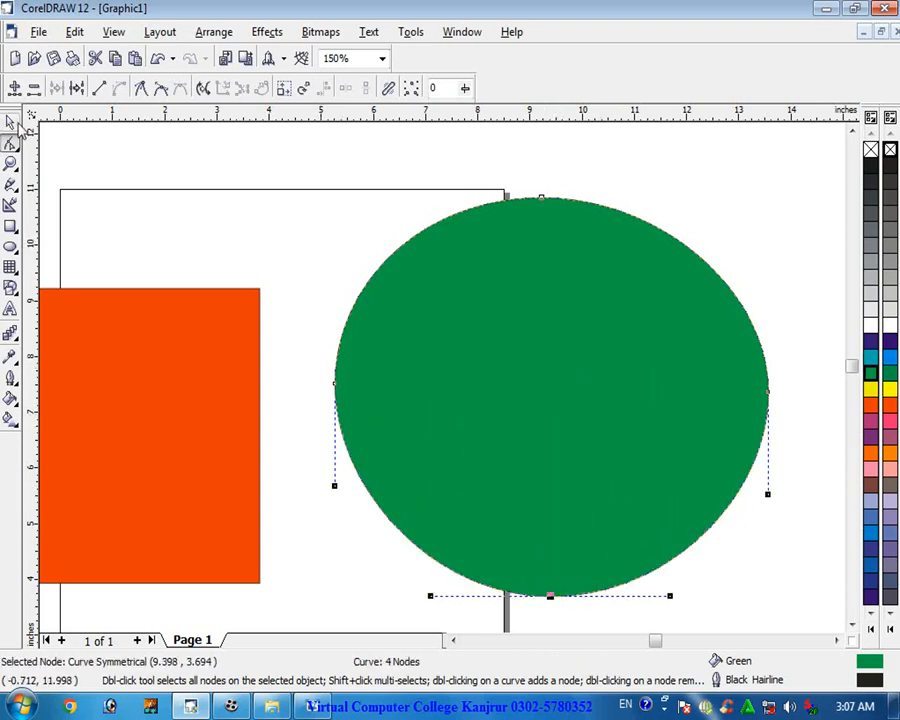
- Move the red rectangle up and right over the ellipse, and round its corners to 24 with the Shape tool
left_click(10, 122)
left_click_drag(152, 340, 310, 308)
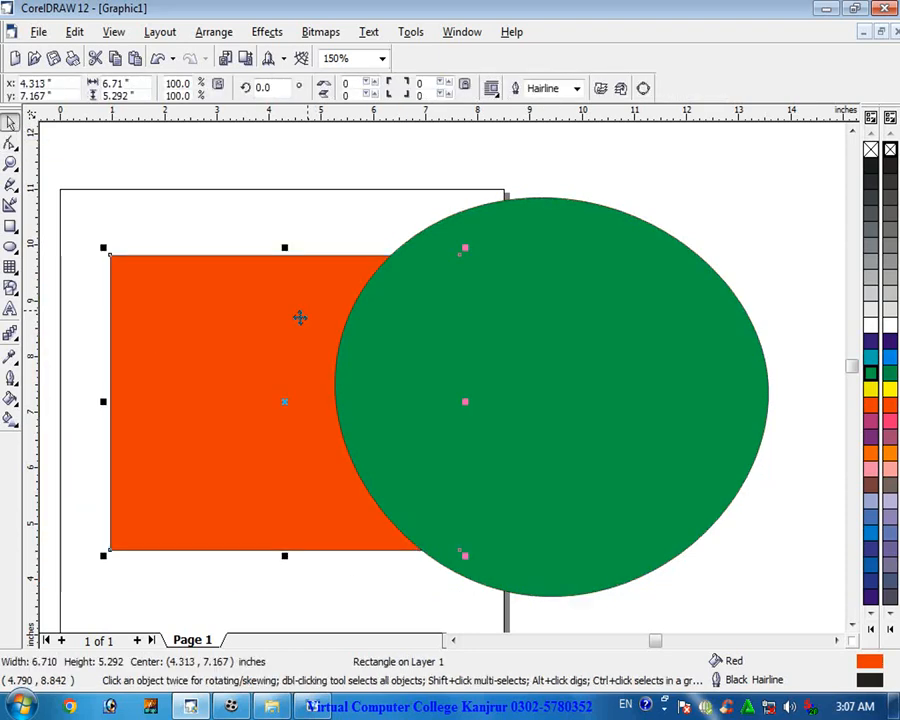
left_click(10, 143)
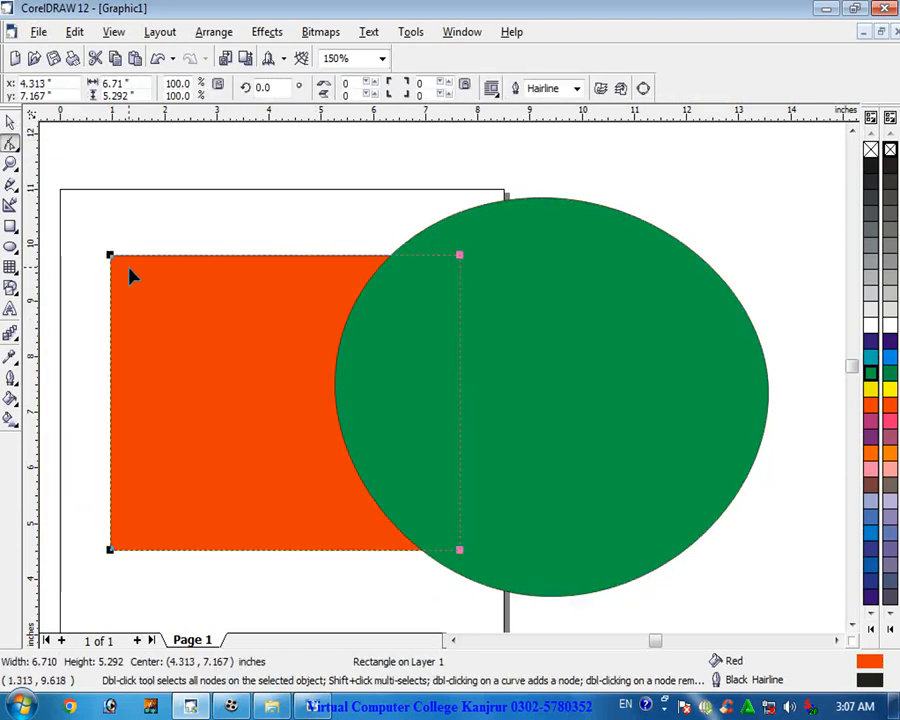
left_click_drag(114, 258, 145, 291)
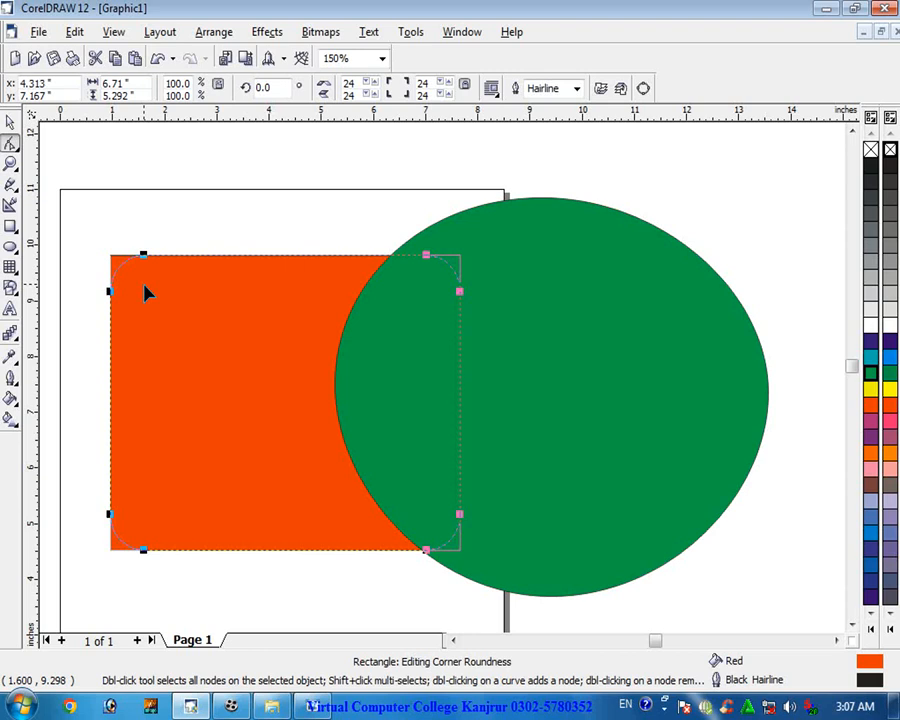
- Move the green ellipse further right, clear of the rounded rectangle
left_click(10, 121)
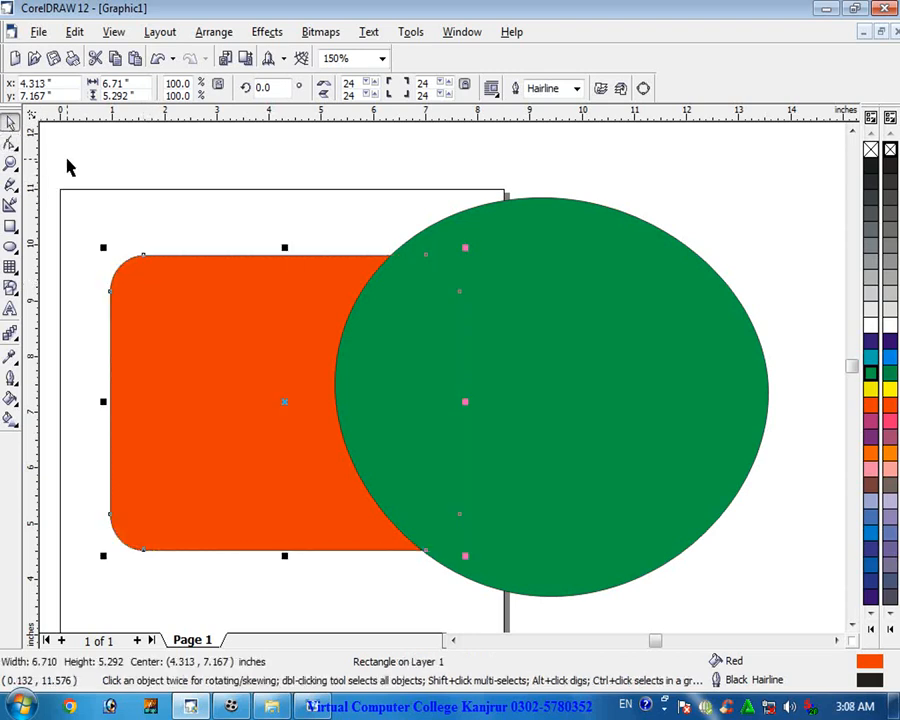
left_click_drag(418, 281, 664, 281)
- Increase the rectangle's corner roundness to 52 with the Shape tool
left_click(360, 338)
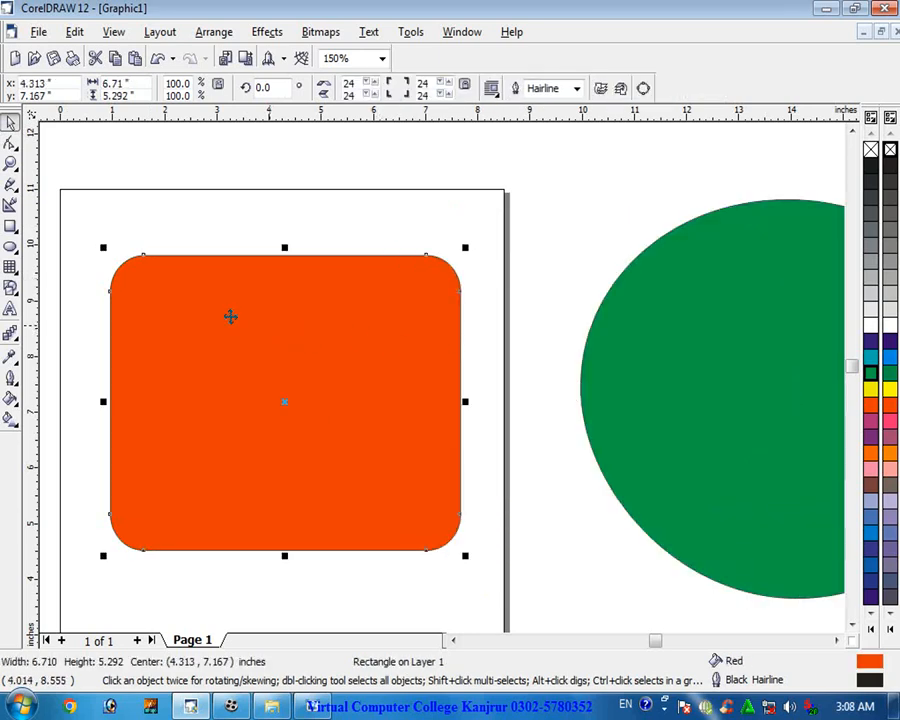
left_click(10, 143)
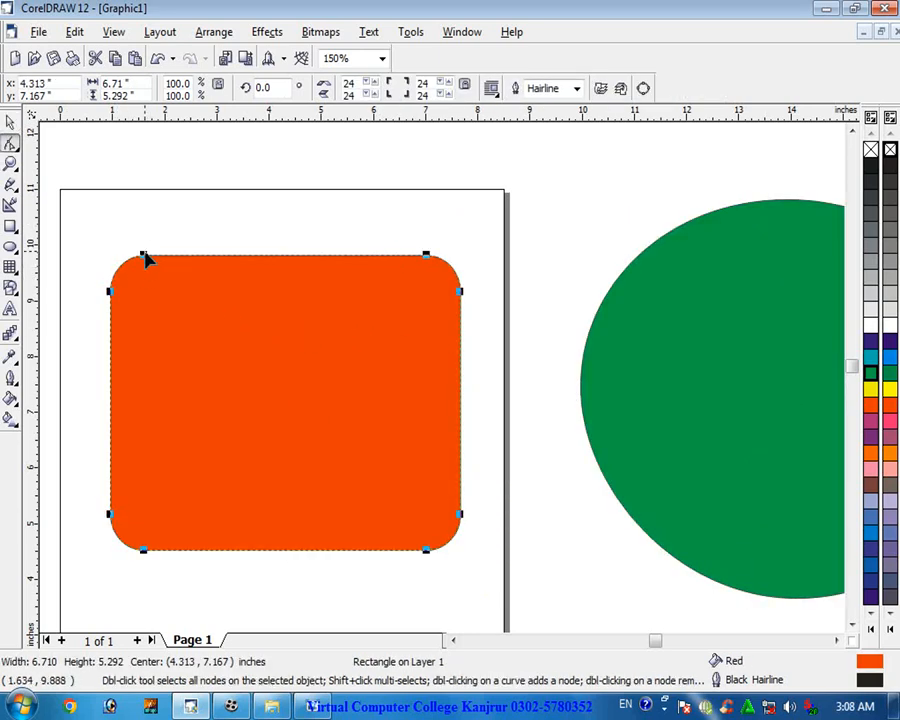
left_click_drag(146, 257, 183, 257)
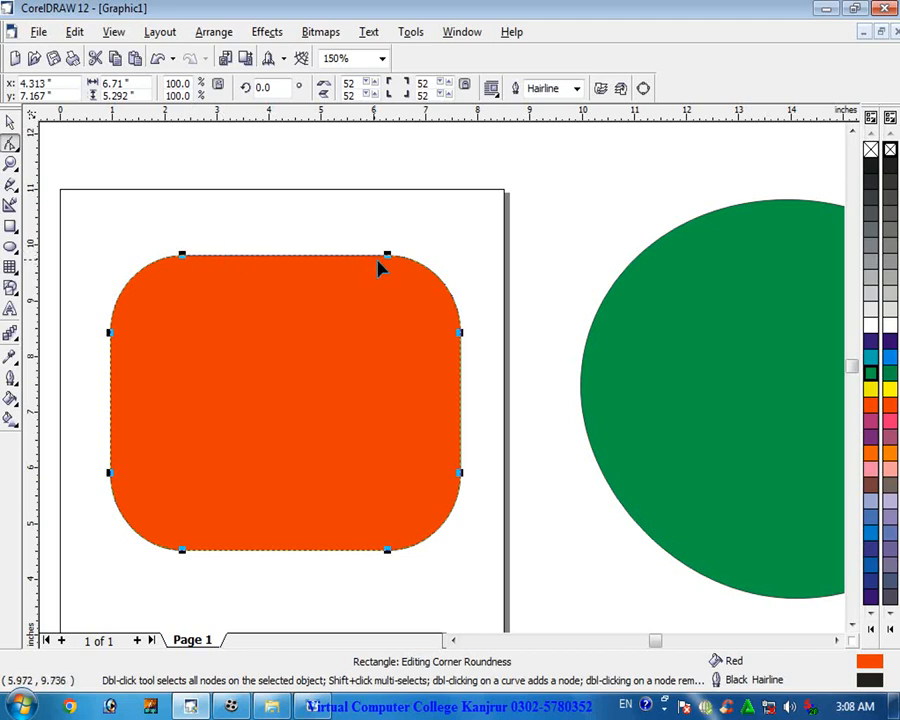
- Convert the rounded rectangle to curves and reshape its top edge by dragging the two top nodes
left_click(643, 88)
left_click_drag(390, 259, 325, 243)
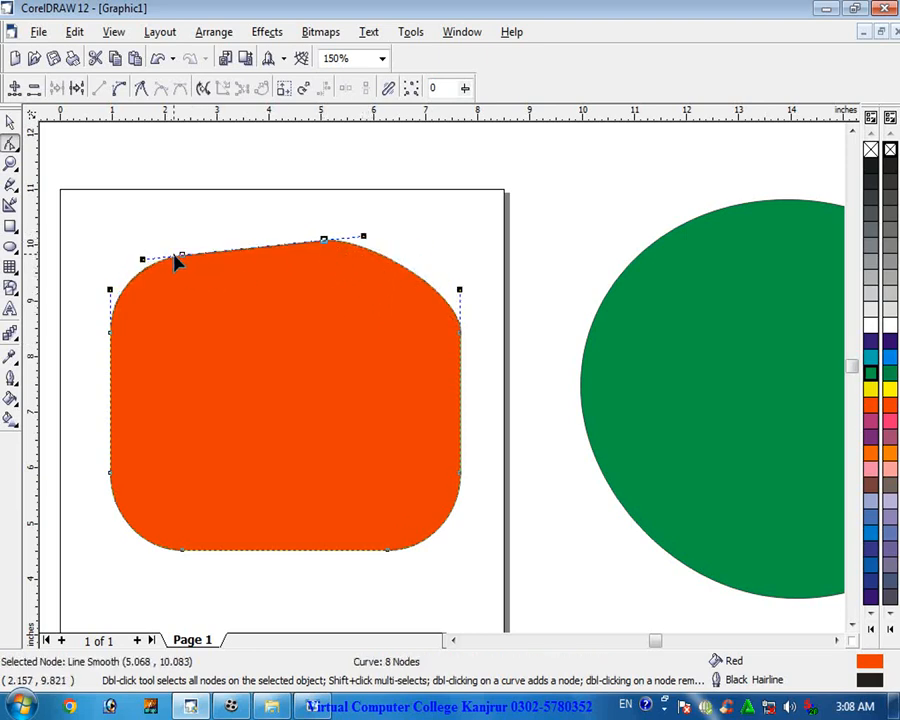
left_click_drag(182, 258, 214, 324)
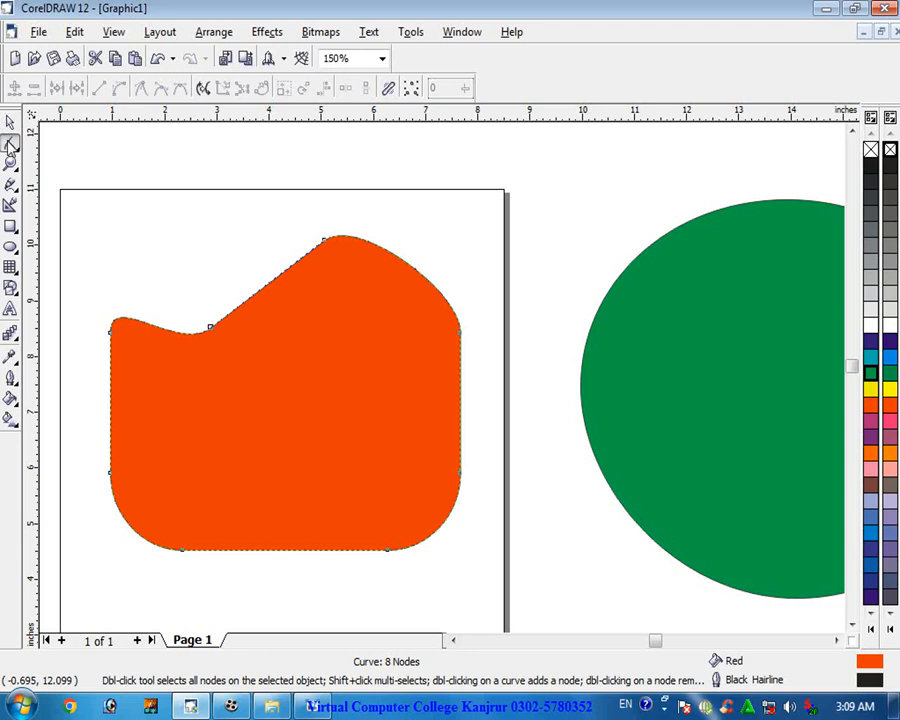
- Zoom in on the red shape and convert the curved segment left of its notch node into a straight line
left_click(11, 123)
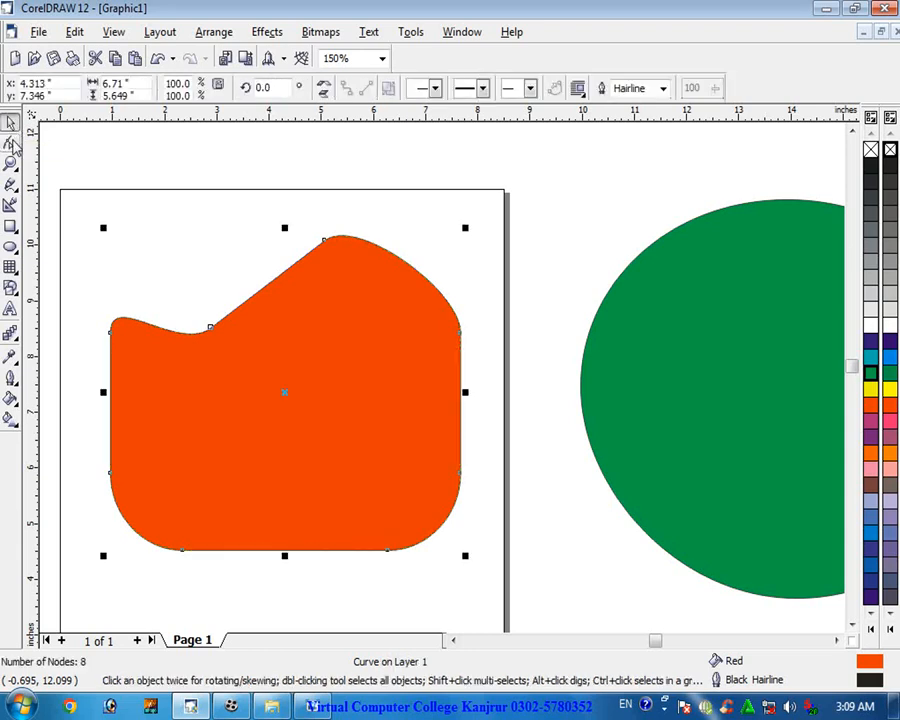
left_click(11, 145)
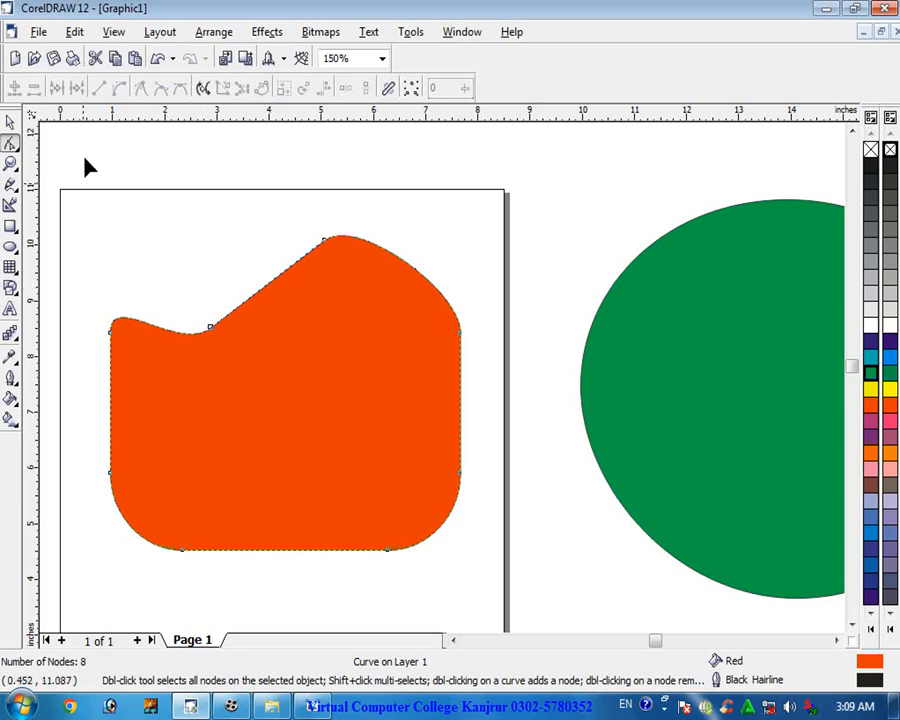
left_click(11, 123)
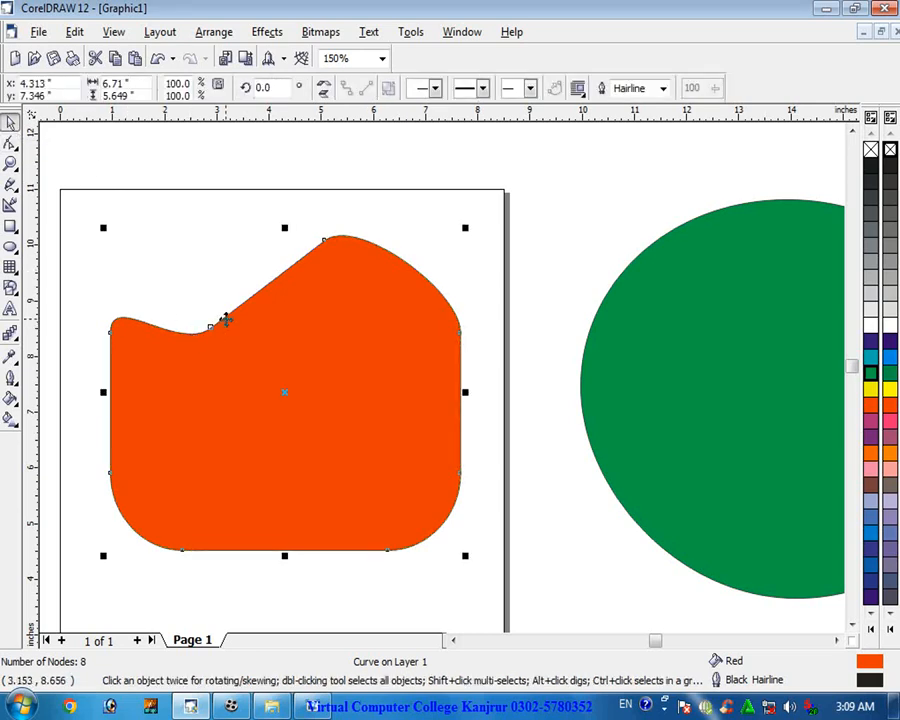
scroll(200, 327, "up", 3)
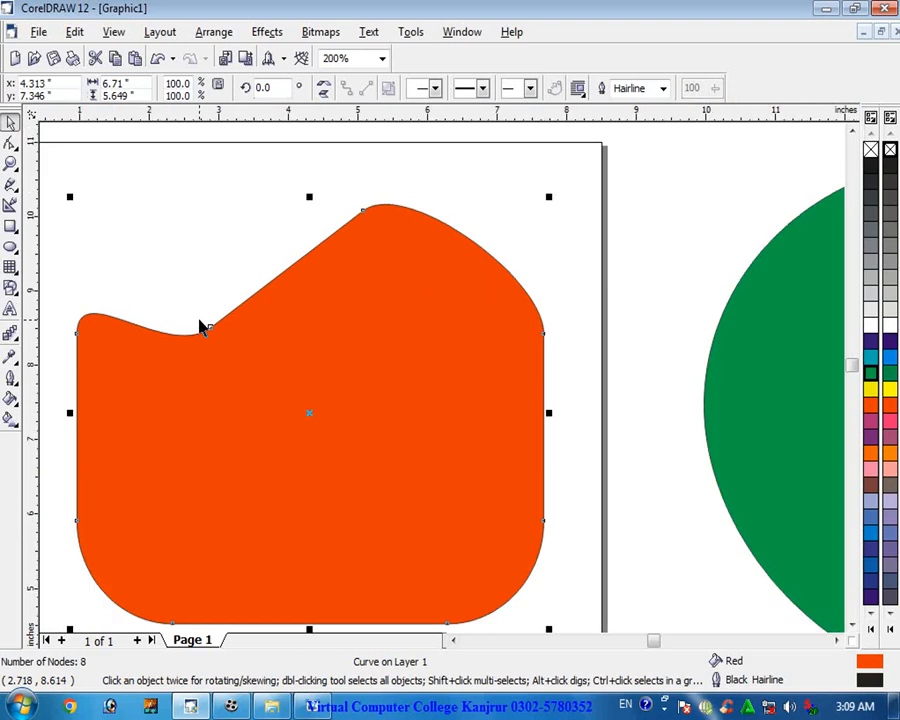
scroll(205, 330, "down", 1)
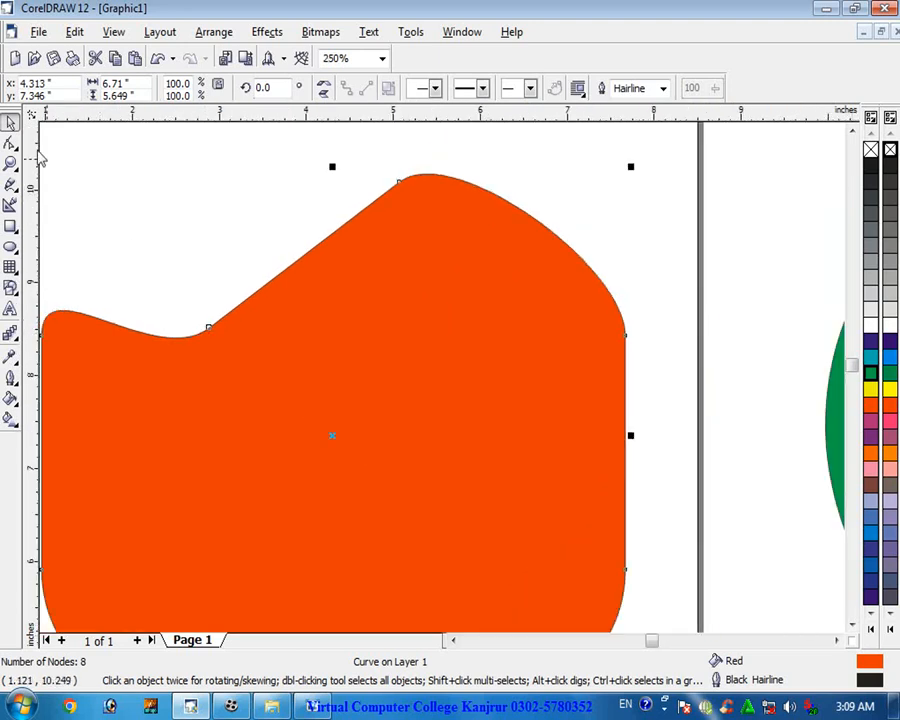
key("F10")
left_click(209, 330)
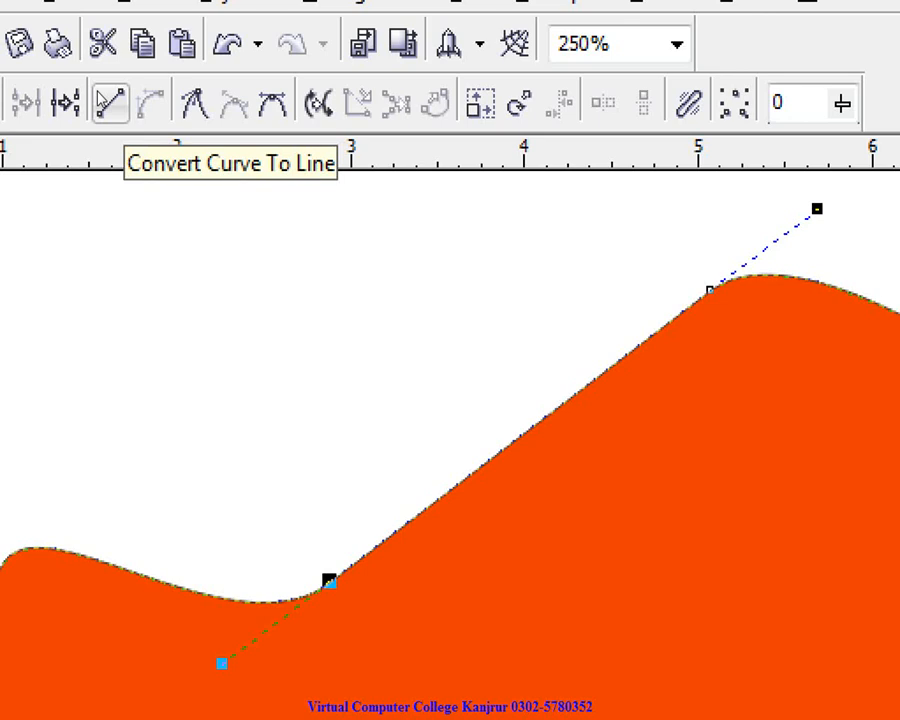
left_click(110, 103)
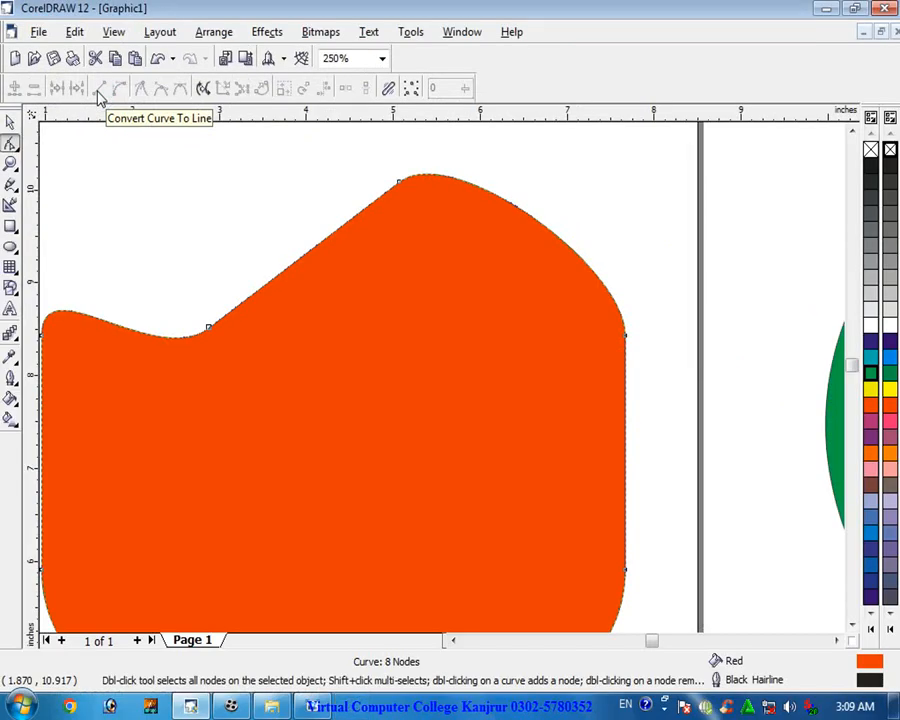
left_click(209, 326)
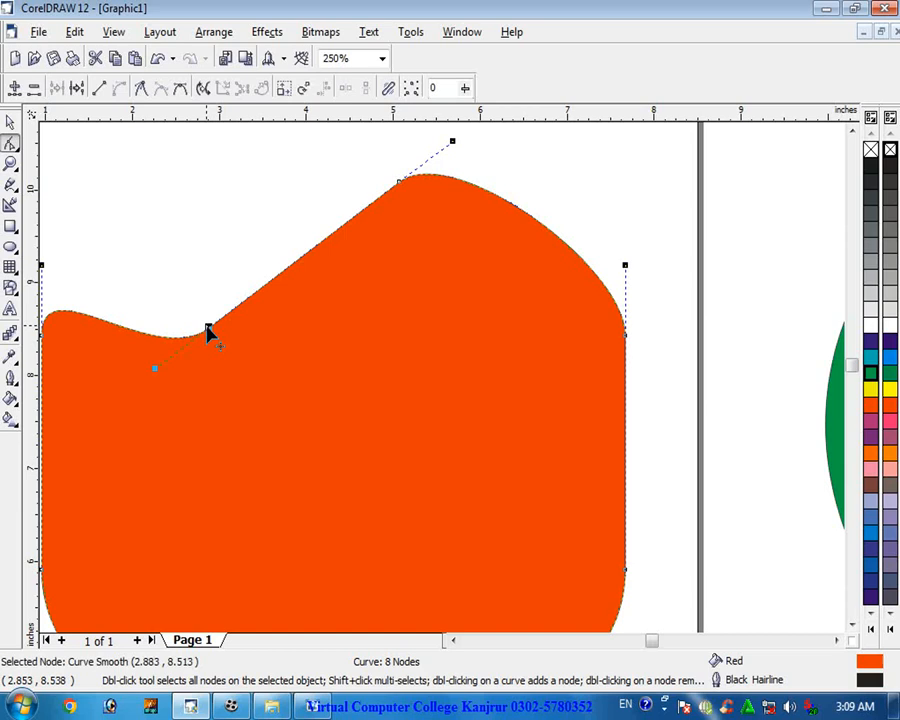
left_click(99, 88)
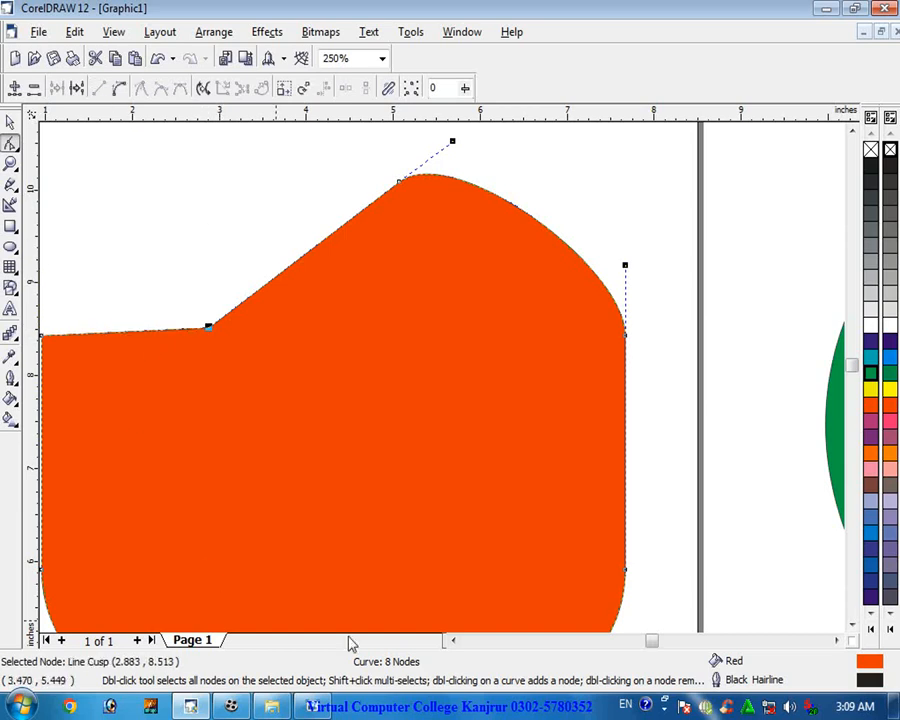
left_click(452, 641)
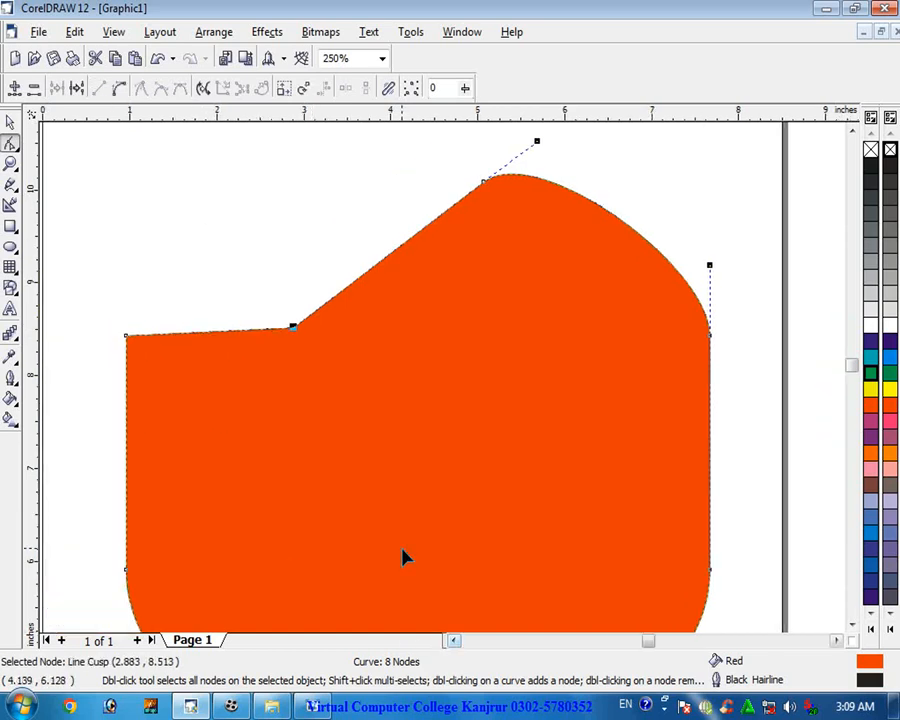
key("space")
left_click(88, 205)
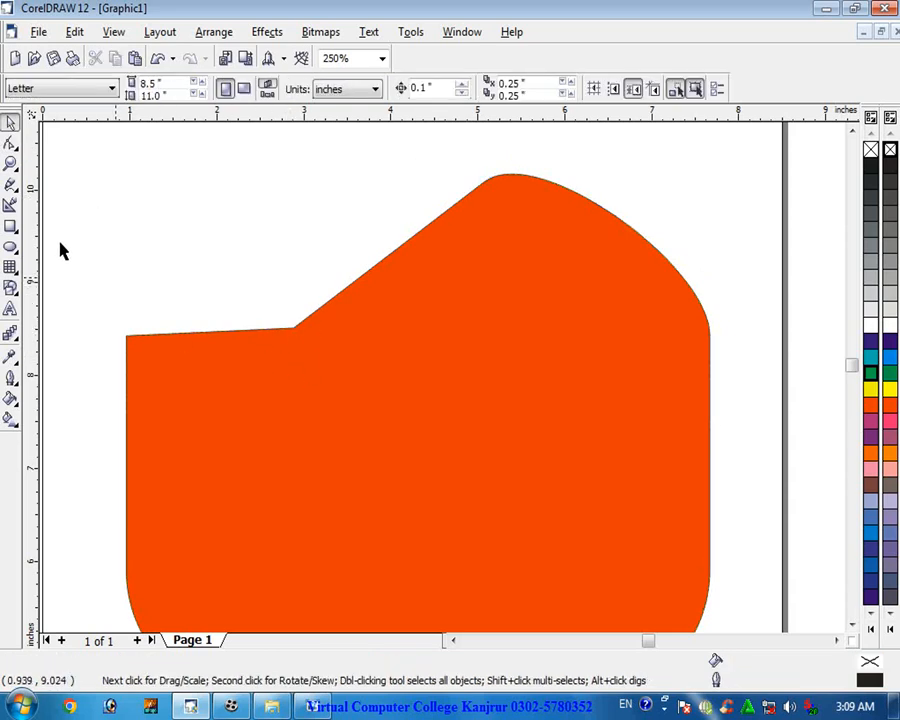
left_click(10, 143)
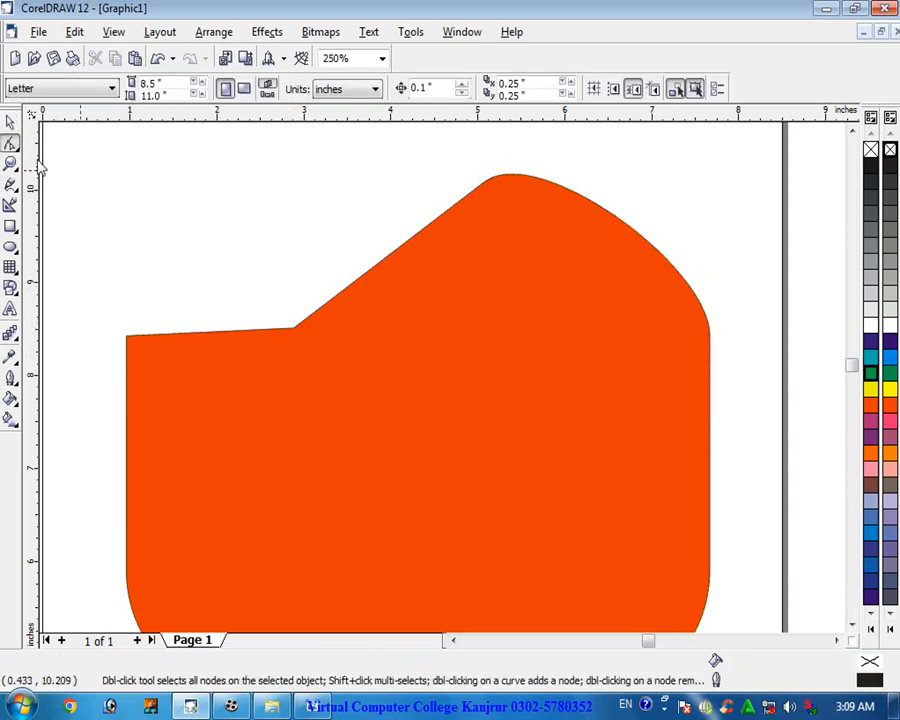
left_click(17, 148)
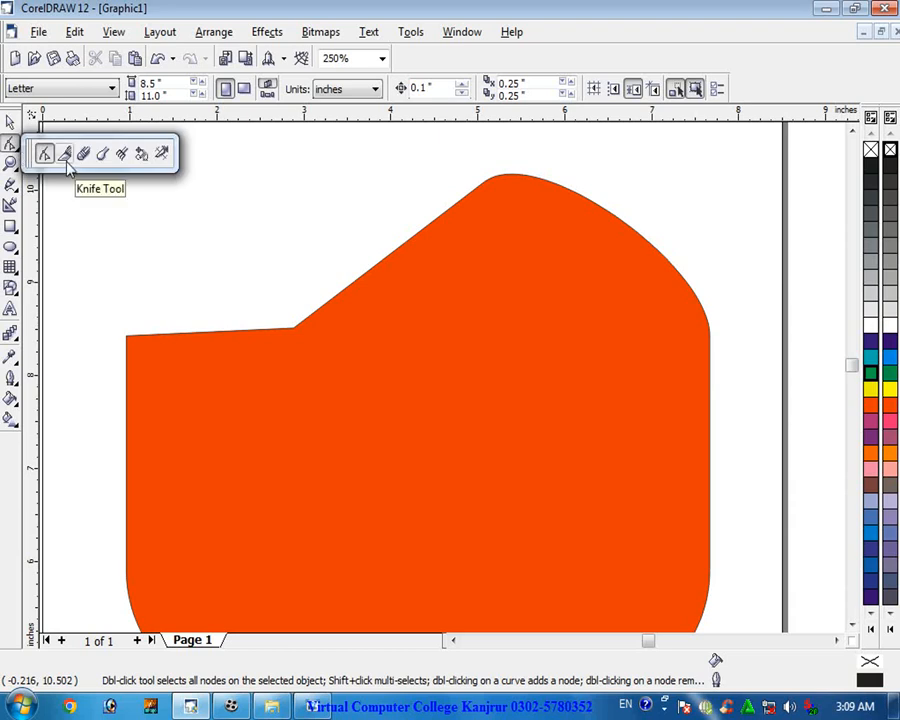
left_click(5, 127)
left_click(7, 121)
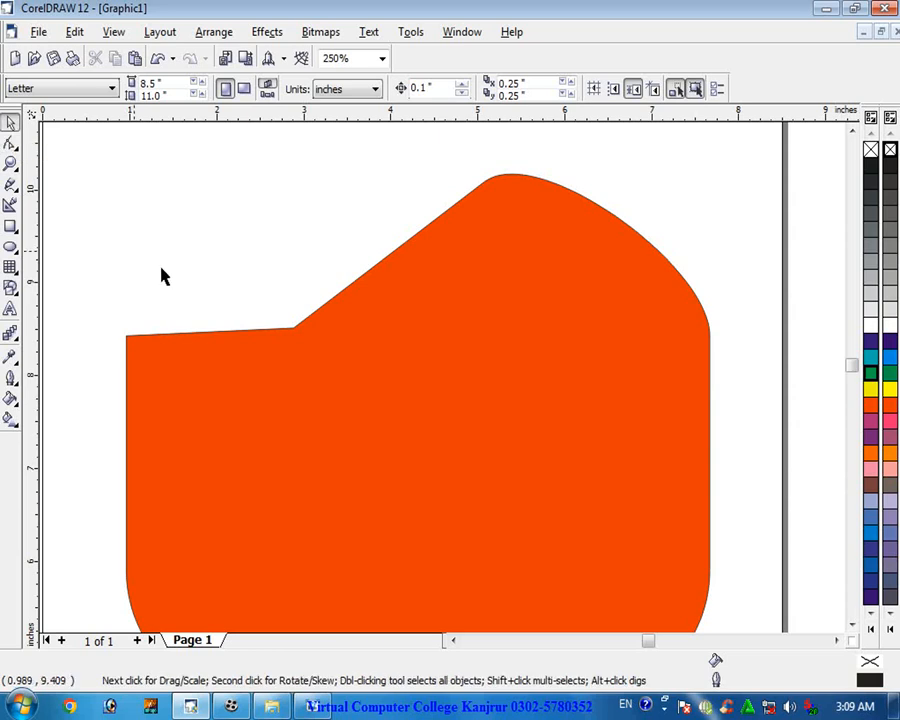
- Cut the red shape with the Knife tool from the notch node to the bottom-right node
left_click(237, 390)
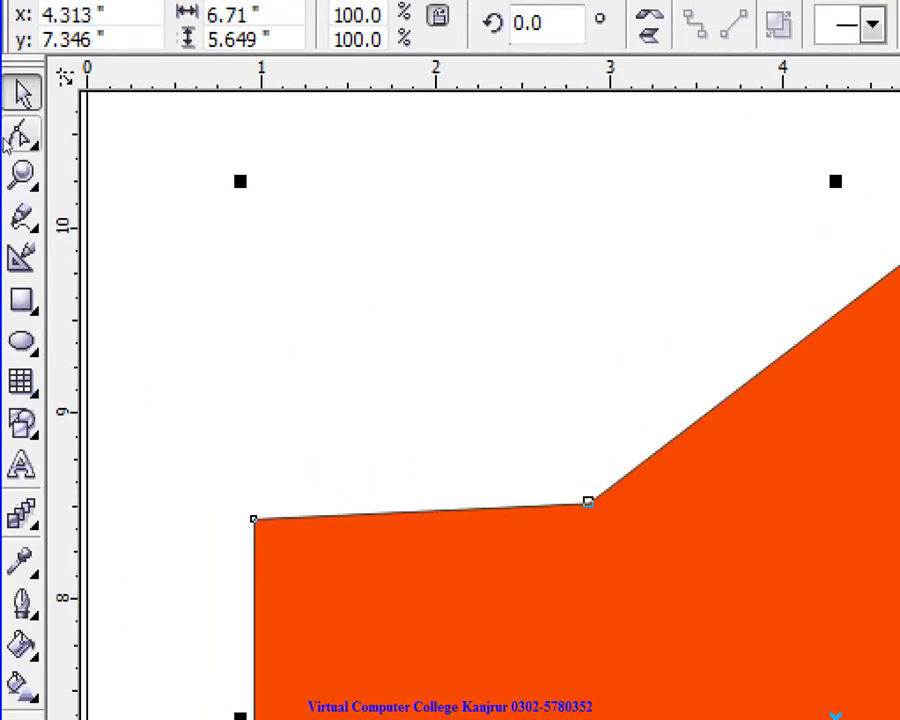
left_click(18, 147)
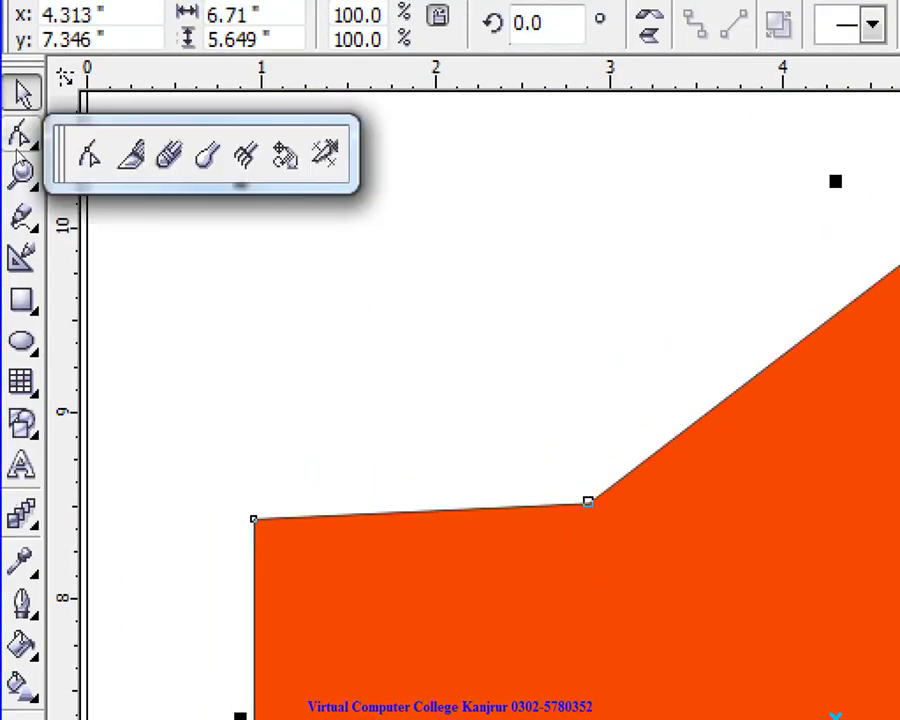
left_click(130, 155)
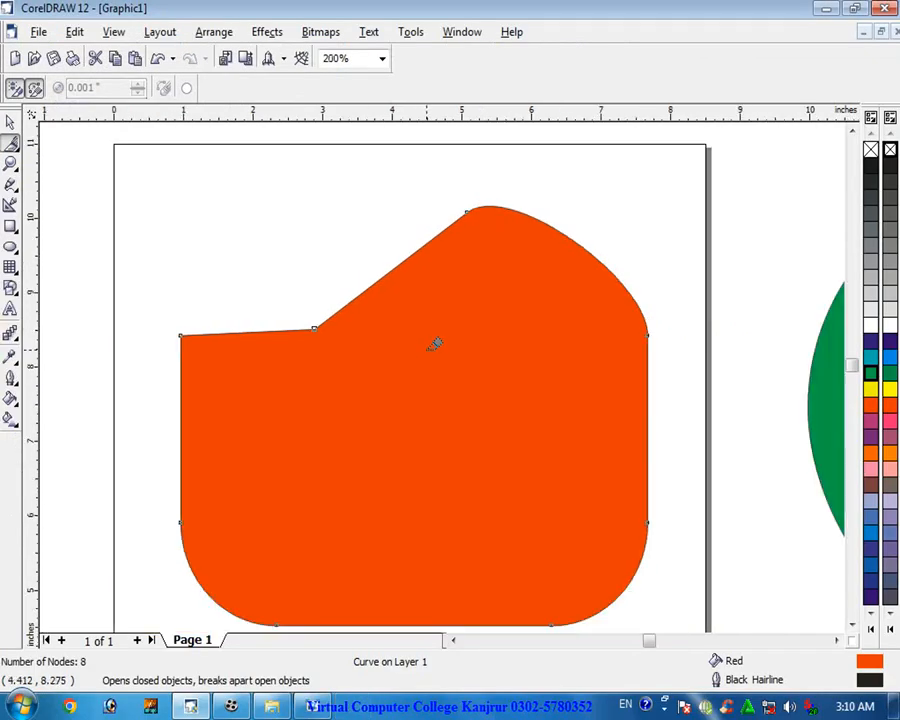
left_click(852, 624)
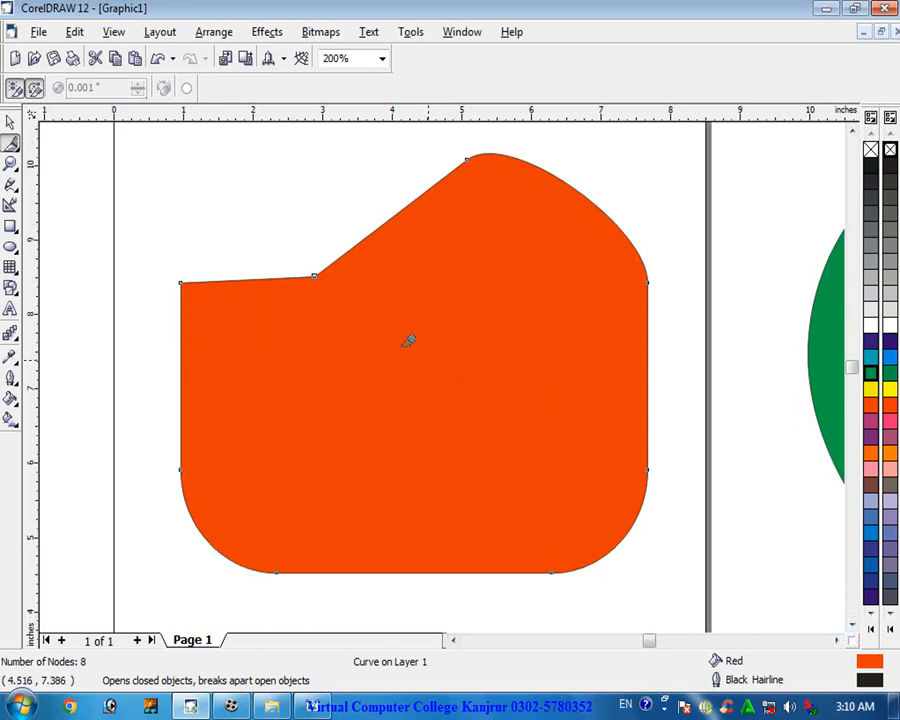
left_click(315, 275)
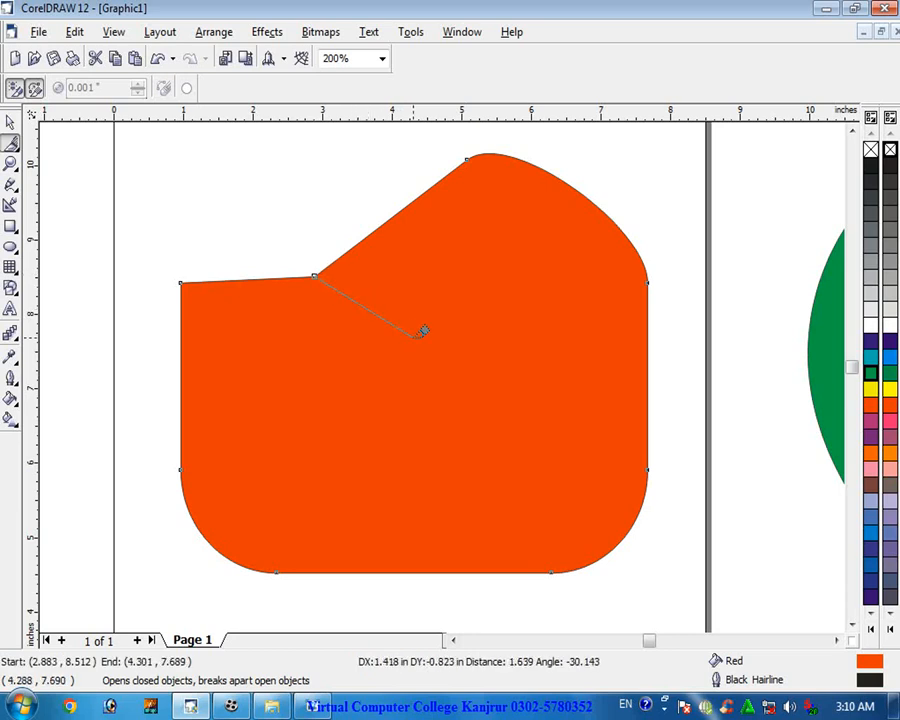
left_click(551, 570)
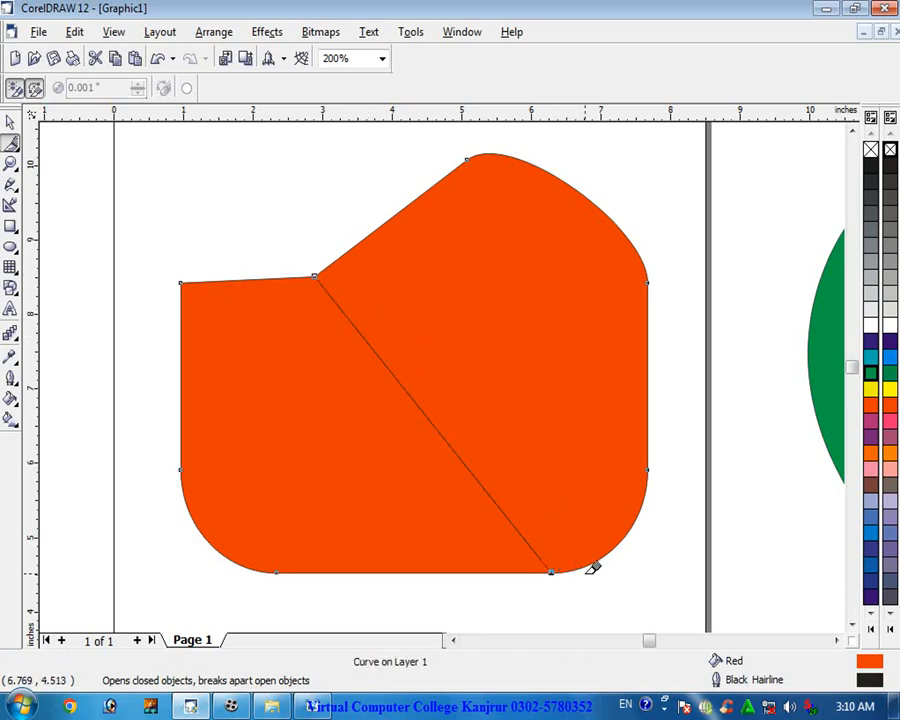
- Delete the red shape and undo the deletion
key("Delete")
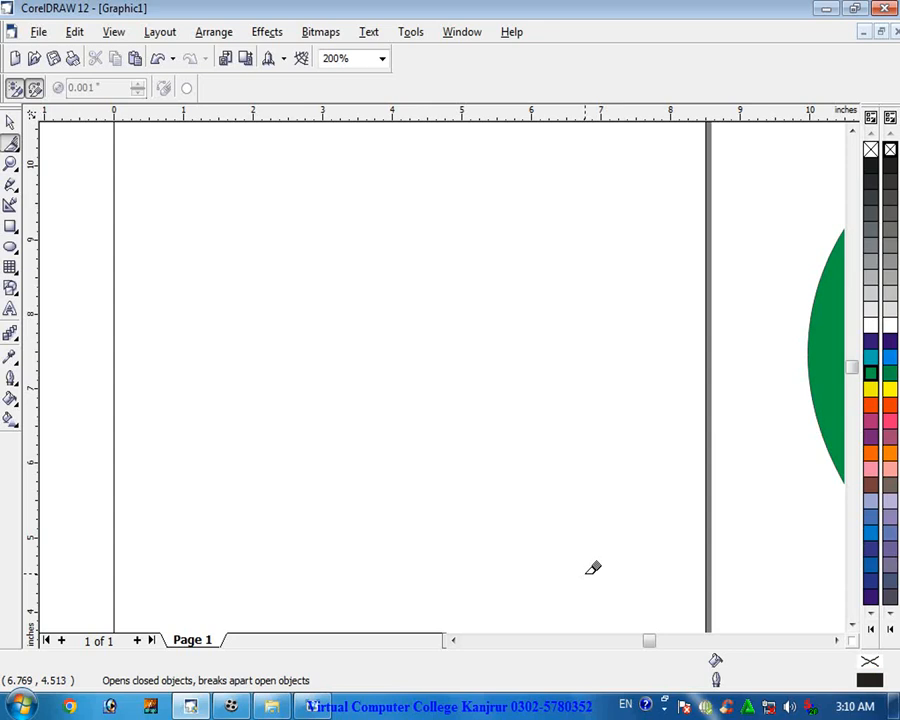
key("ctrl+z")
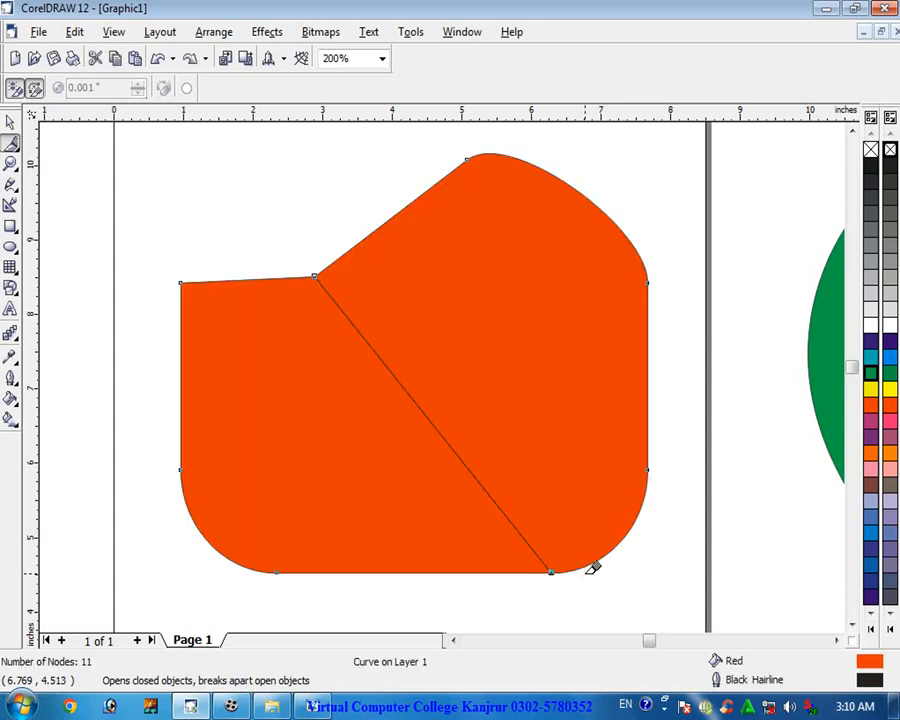
- Move the cut red shape slightly up and to the left
left_click(10, 121)
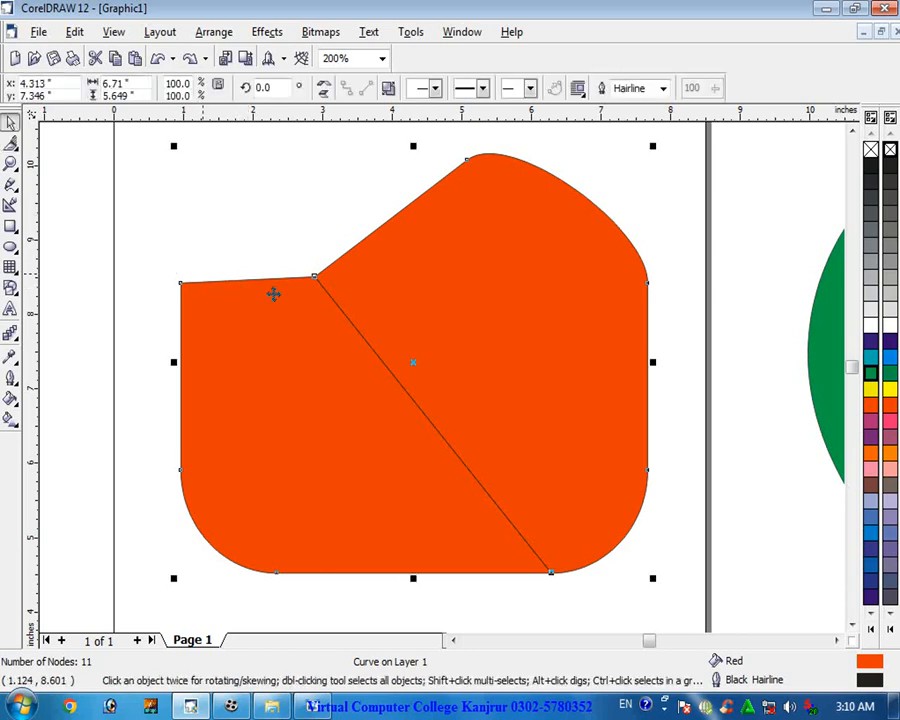
left_click_drag(398, 258, 452, 222)
left_click_drag(369, 308, 303, 336)
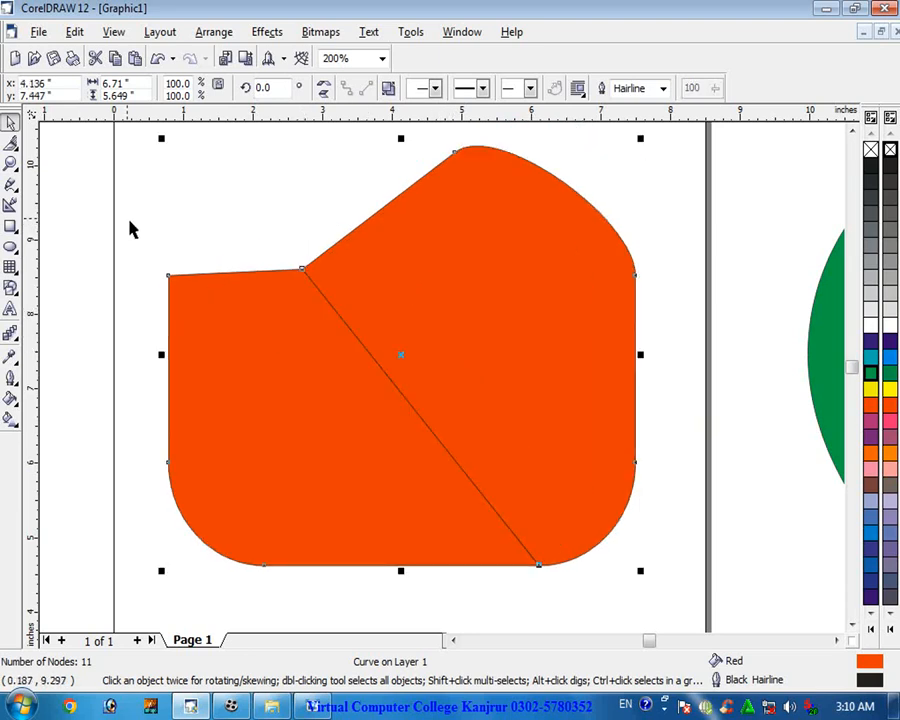
- Cut along the same line again with the Knife tool, from the notch node to the bottom-right node
left_click(10, 143)
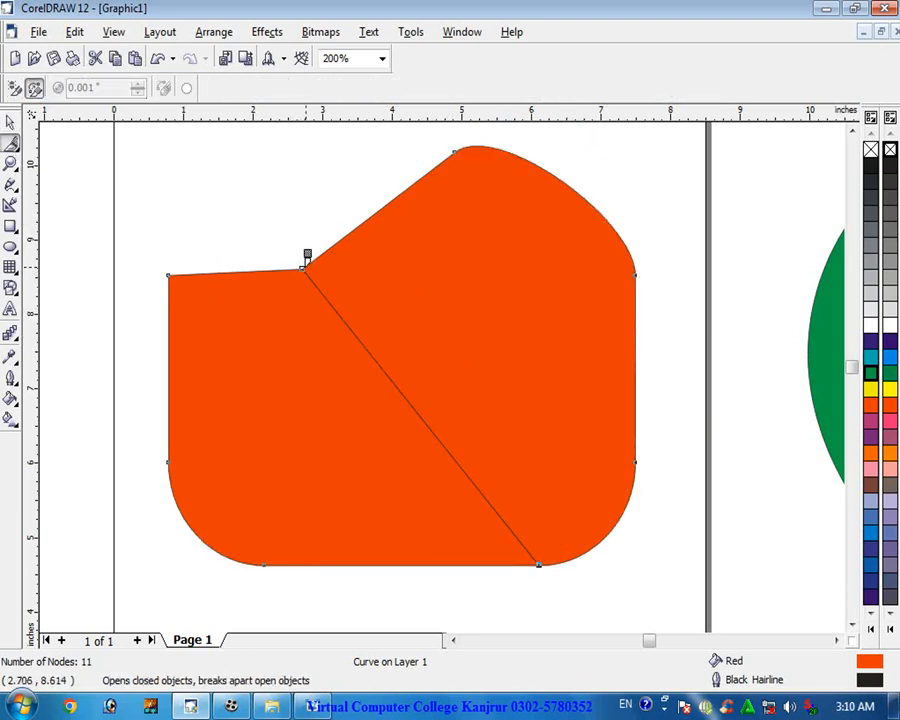
left_click_drag(302, 268, 540, 560)
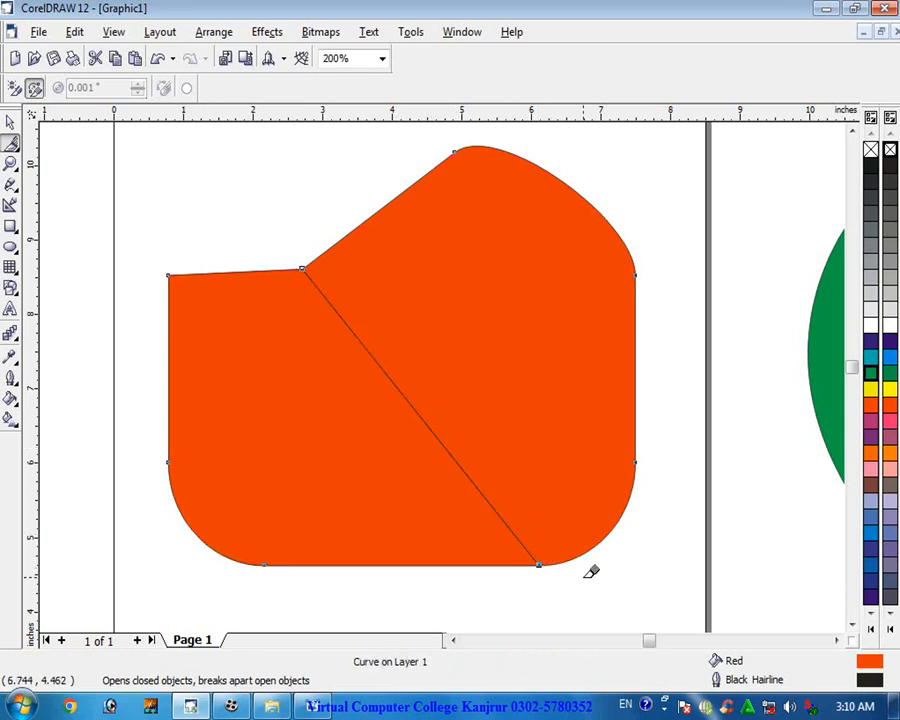
- Cut the upper-right piece of the split red shape away from the drawing
right_click(484, 428)
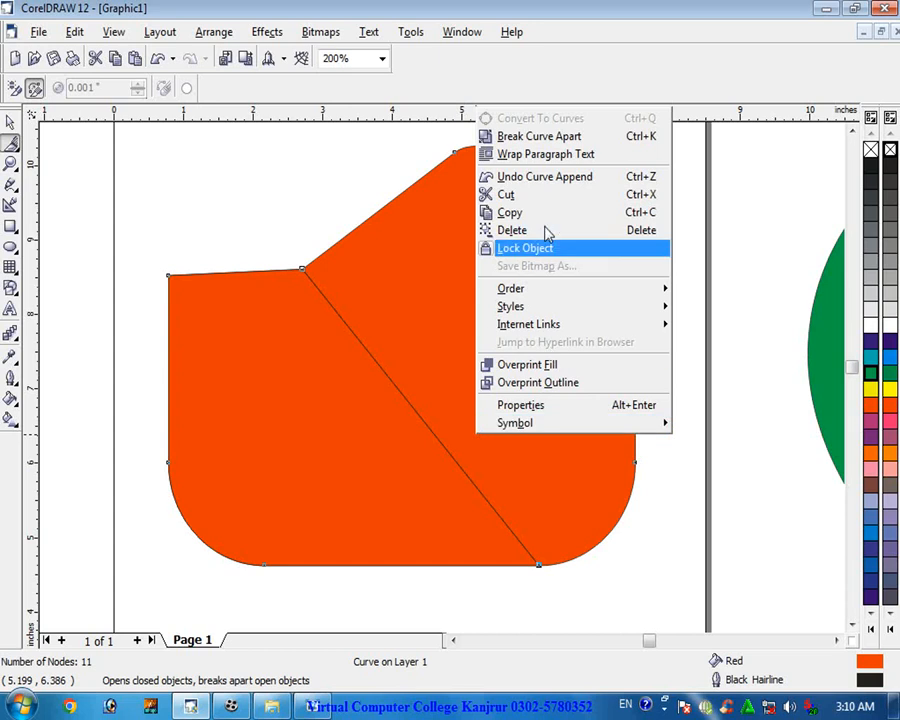
left_click(538, 196)
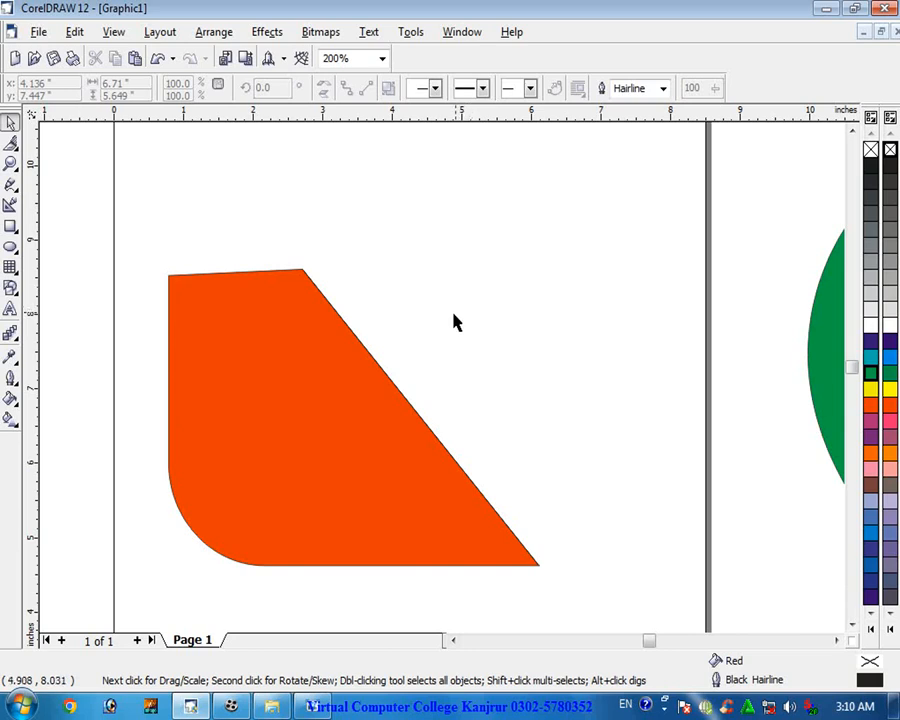
- Draw an ellipse about 3.9 by 3.4 inches to the right of the red shape
left_click(10, 143)
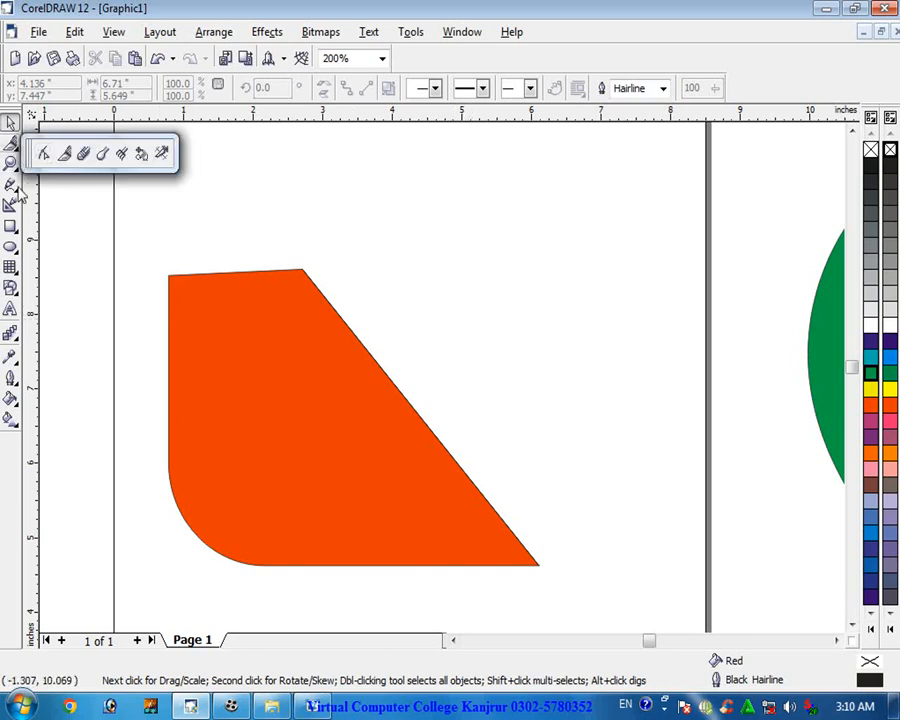
left_click(10, 248)
left_click(44, 256)
left_click_drag(422, 215, 697, 474)
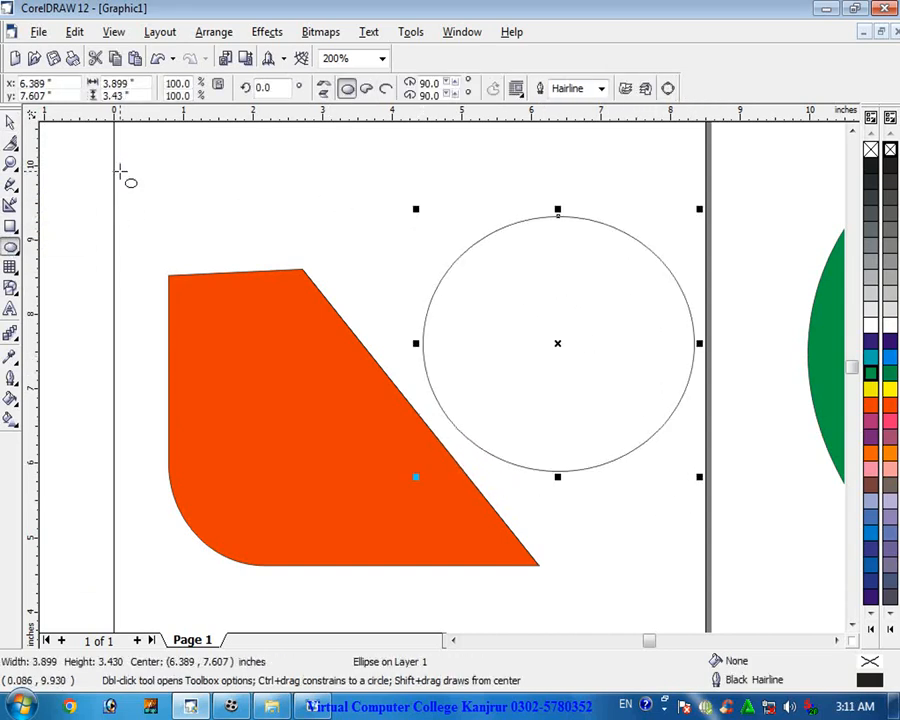
left_click(11, 145)
left_click(45, 154)
left_click_drag(557, 218, 563, 464)
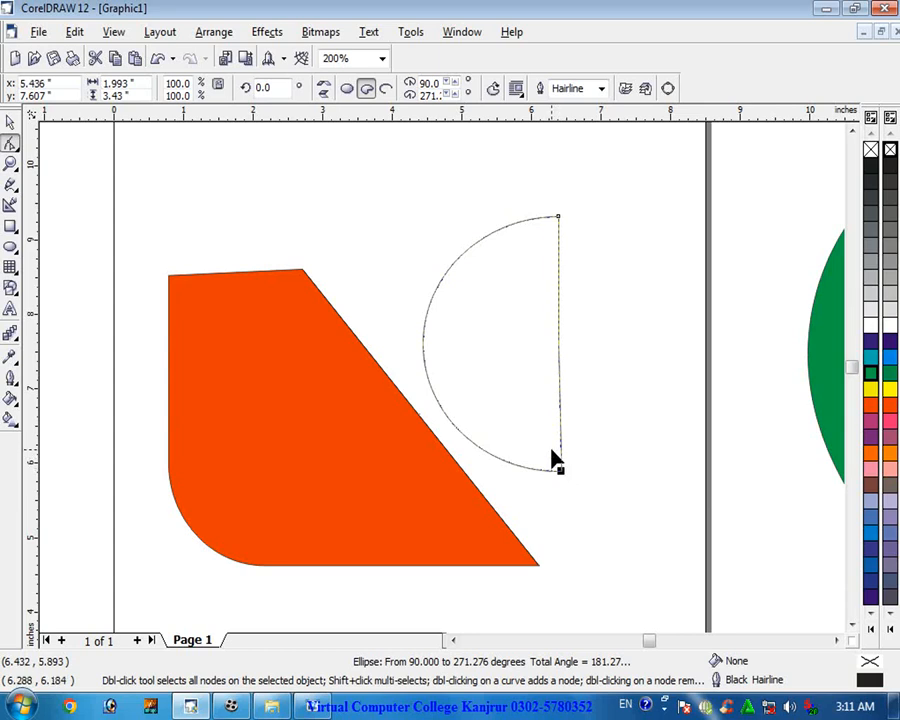
key("ctrl+z")
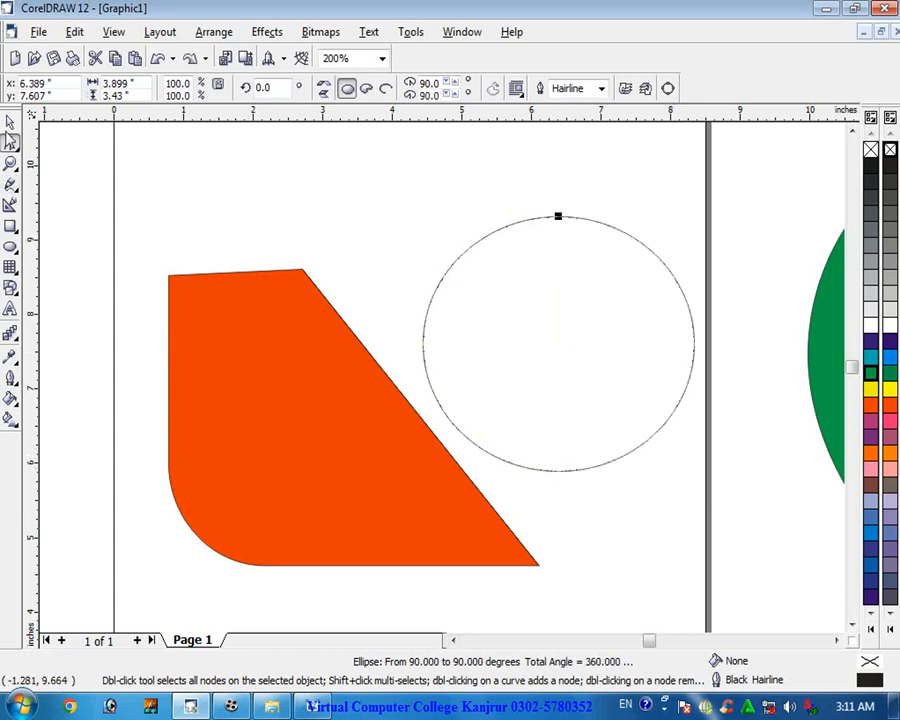
- Fill the ellipse with cyan and cut it with the Knife tool from its top node to its left node
left_click(870, 356)
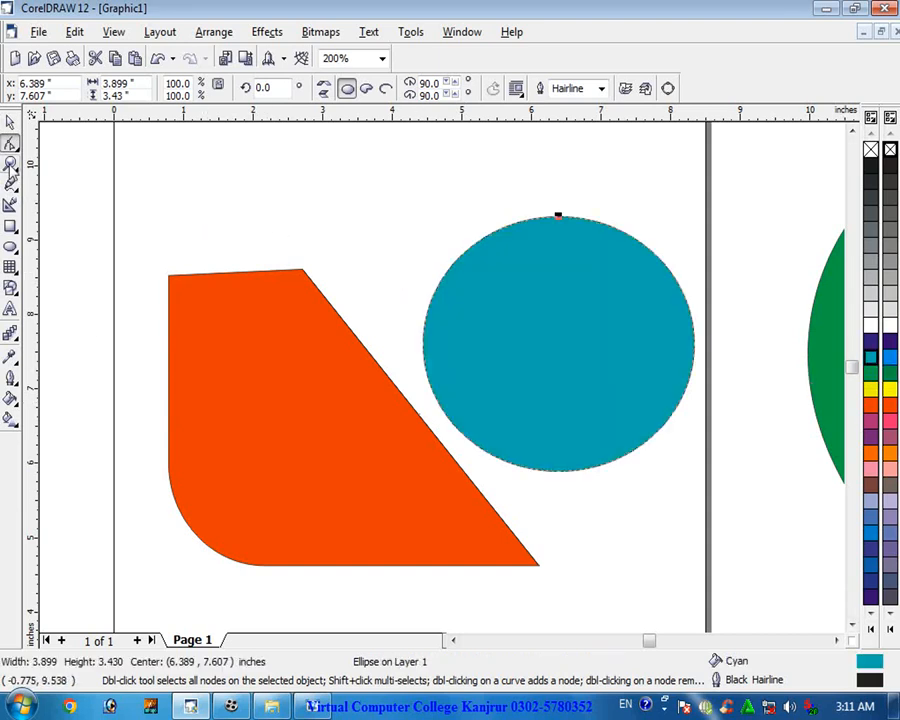
left_click(14, 147)
left_click(64, 153)
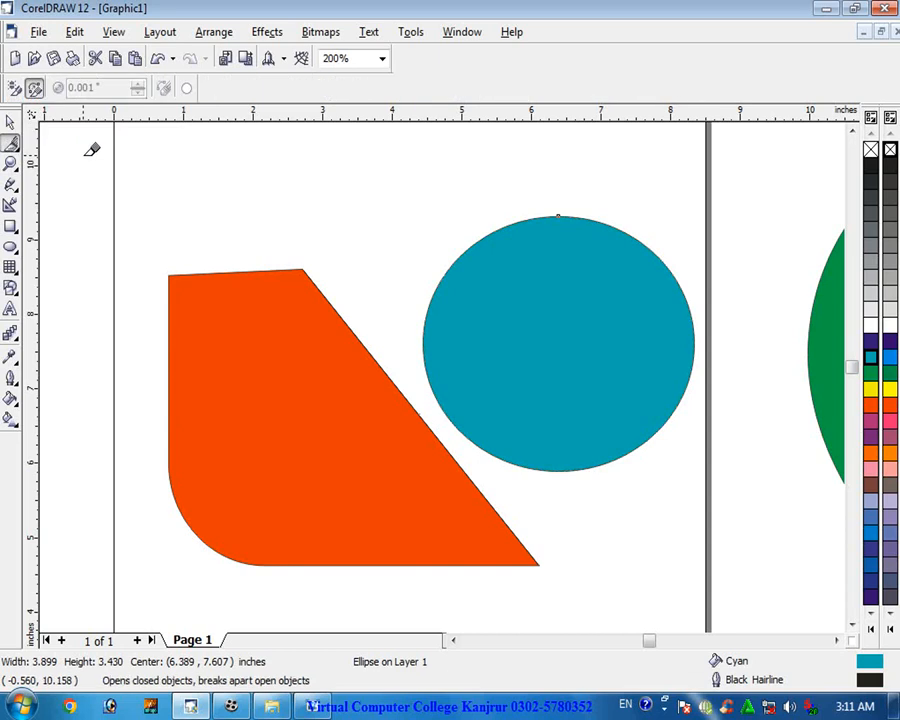
left_click(558, 215)
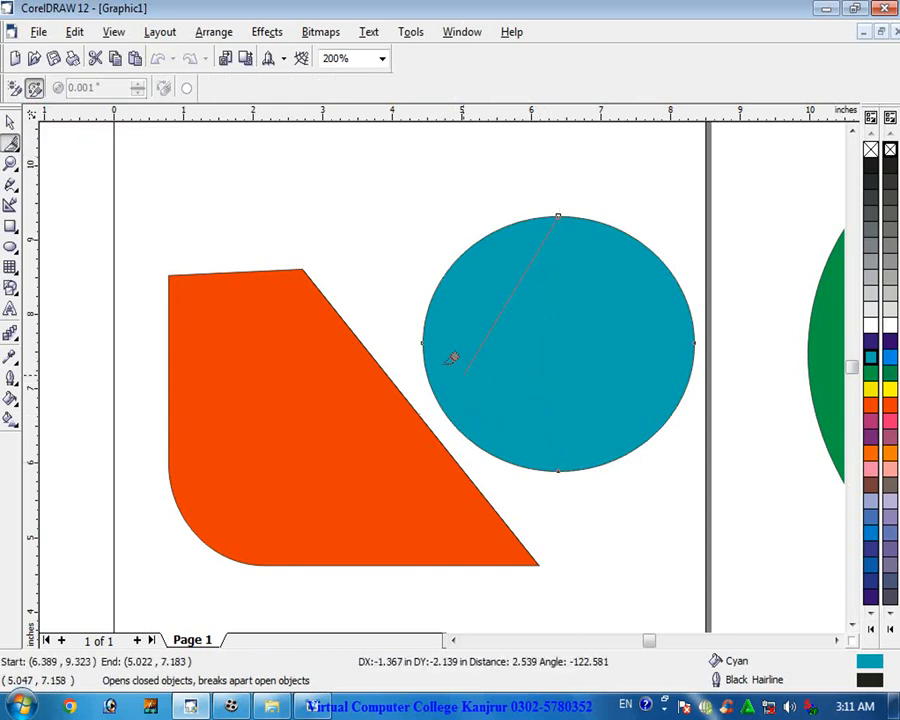
left_click(425, 338)
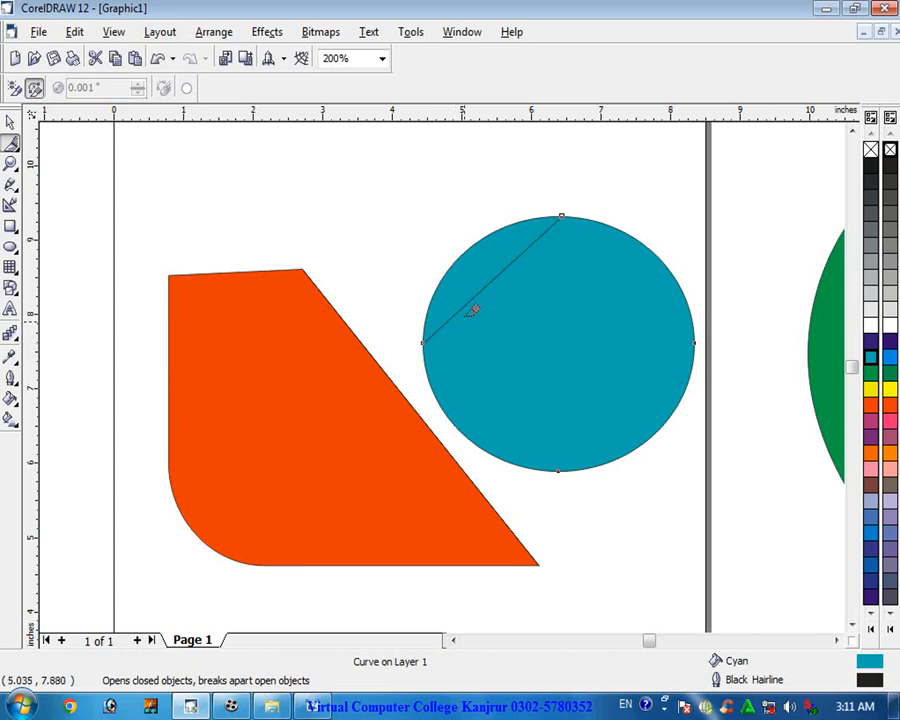
- Cut the small upper-left slice away from the cyan ellipse
right_click(460, 298)
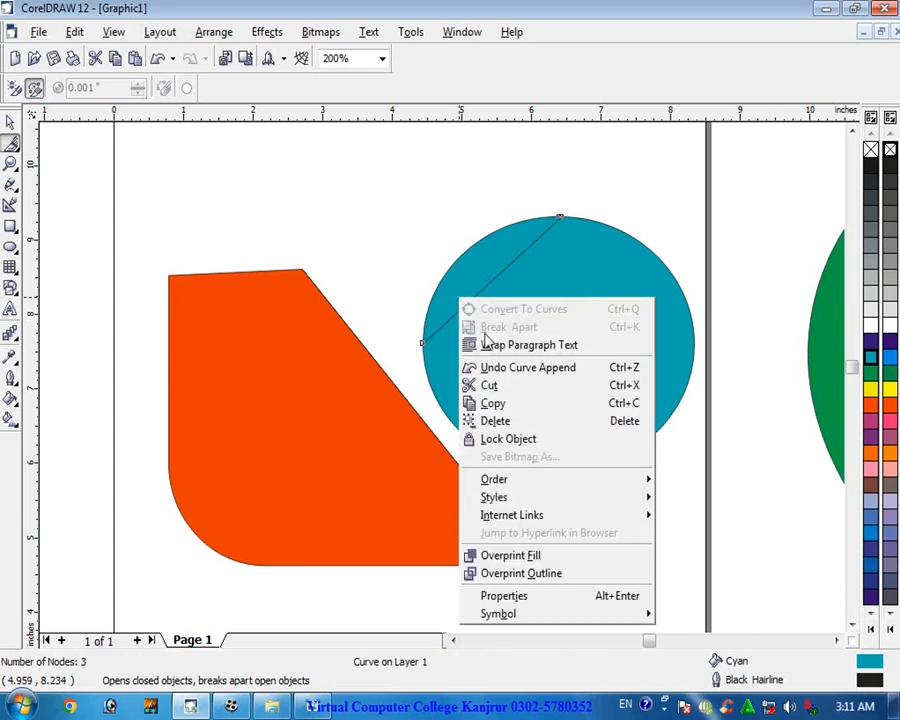
left_click(511, 389)
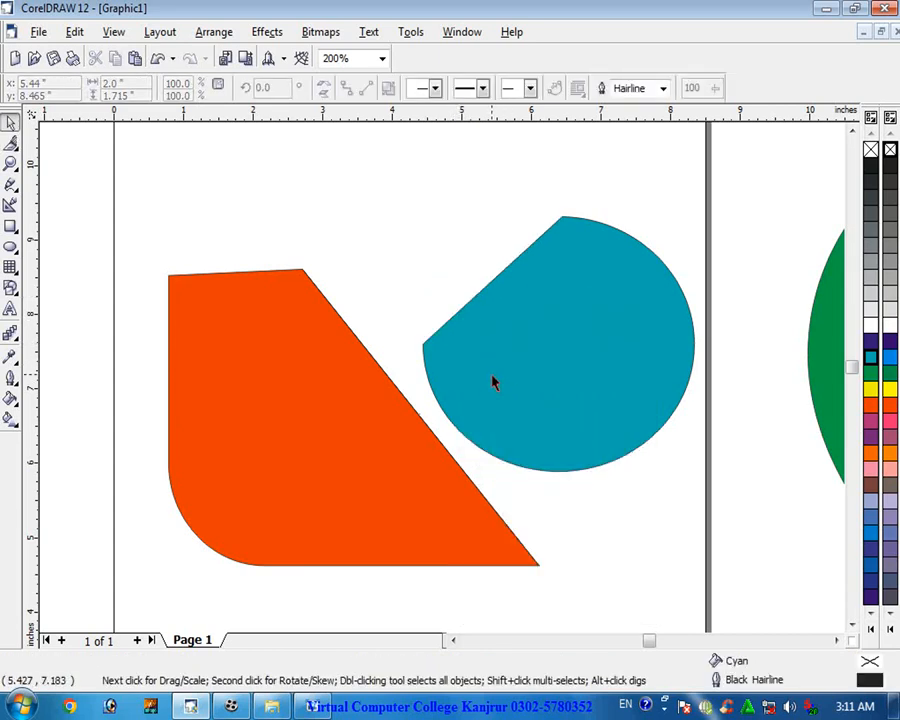
- Select the red and cyan shapes, move them onto the green circle, and fill both with red
scroll(548, 255, "up", 1)
scroll(548, 255, "up", 1)
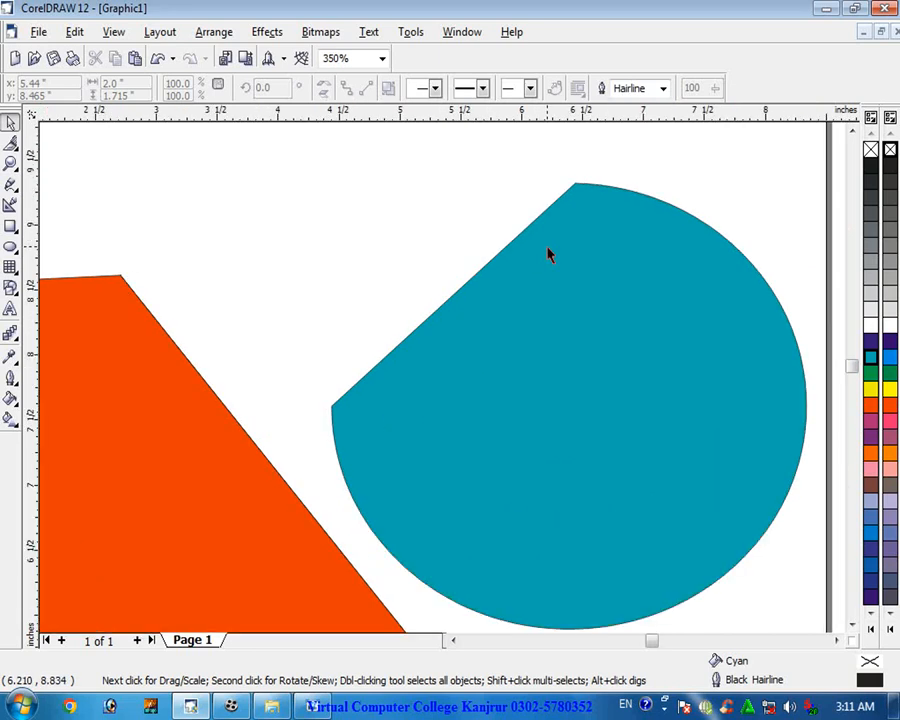
scroll(500, 261, "down", 4)
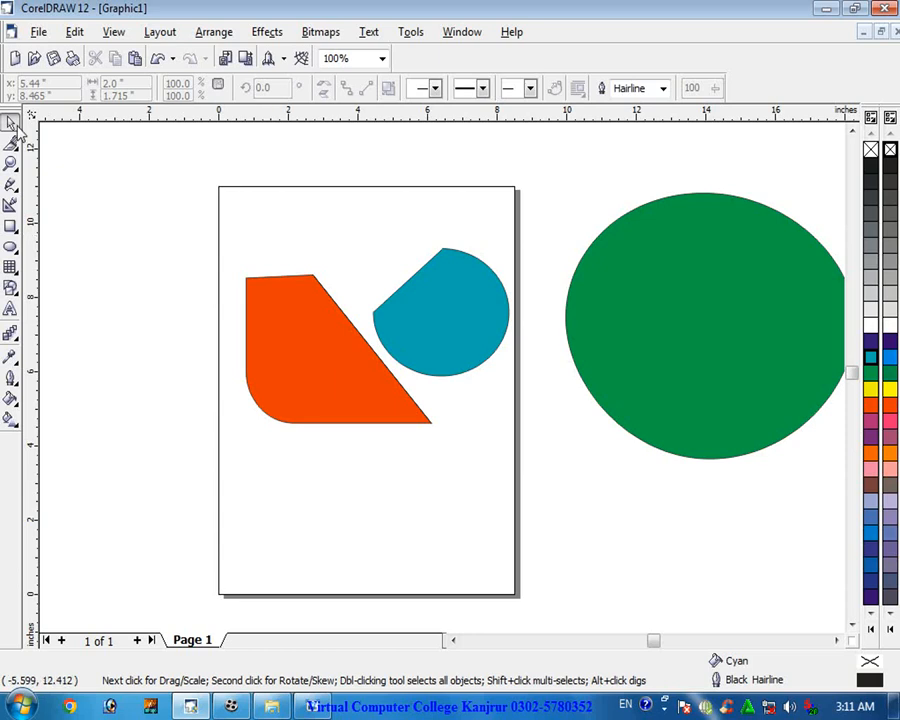
left_click_drag(141, 181, 472, 415)
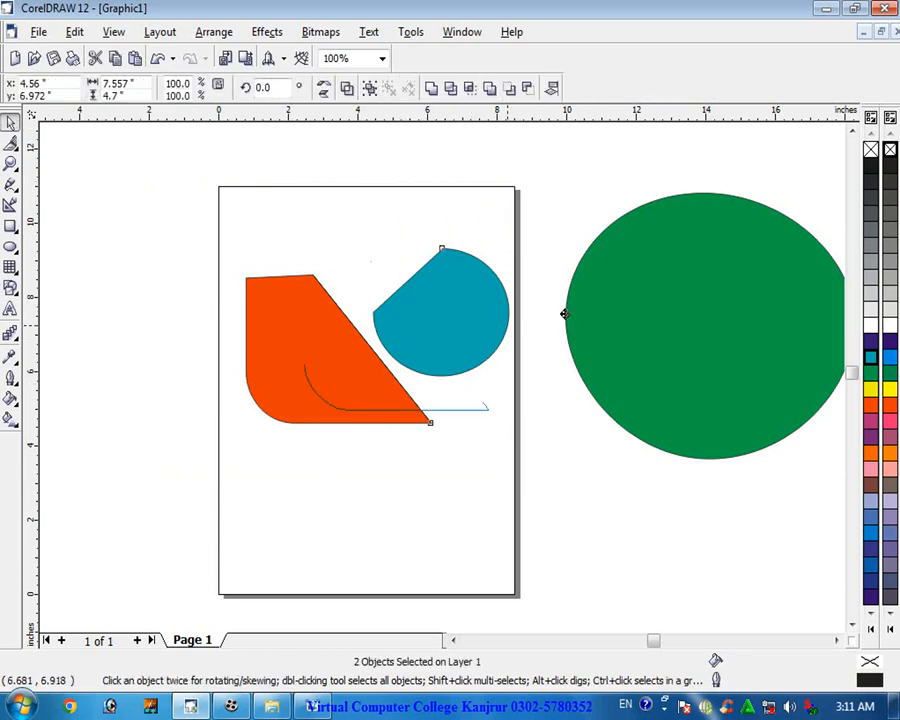
left_click_drag(456, 333, 644, 313)
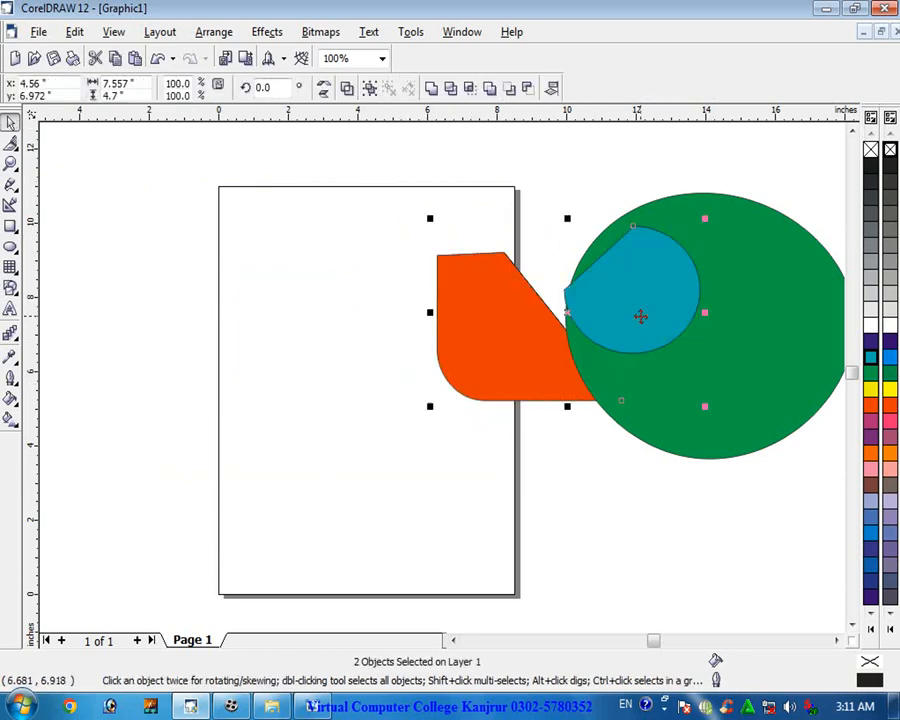
left_click(870, 404)
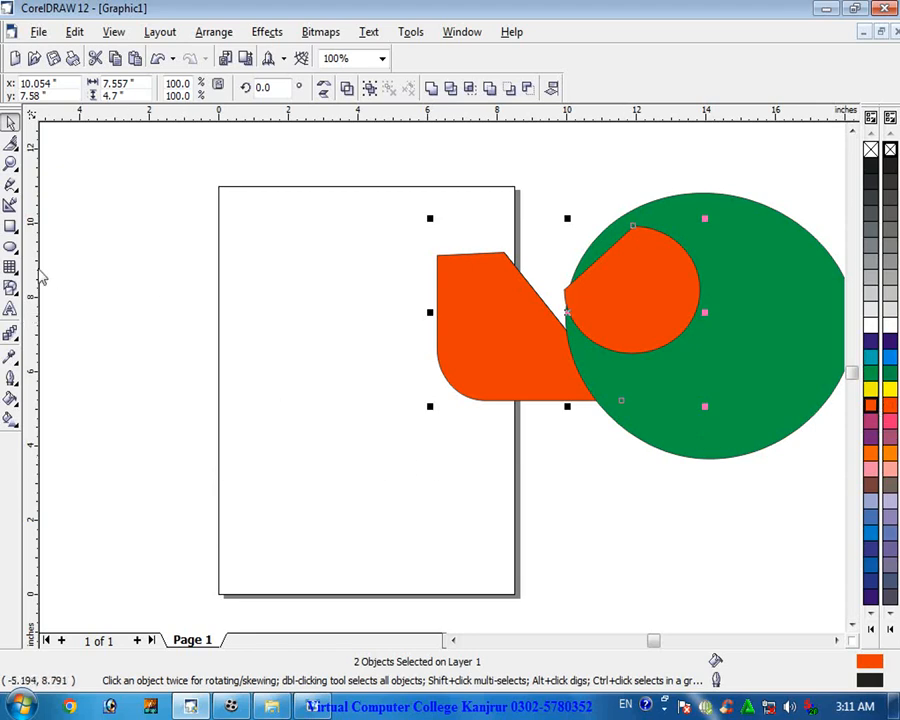
- Switch to the Eraser tool and set its thickness to 0.7 inches
left_click(13, 146)
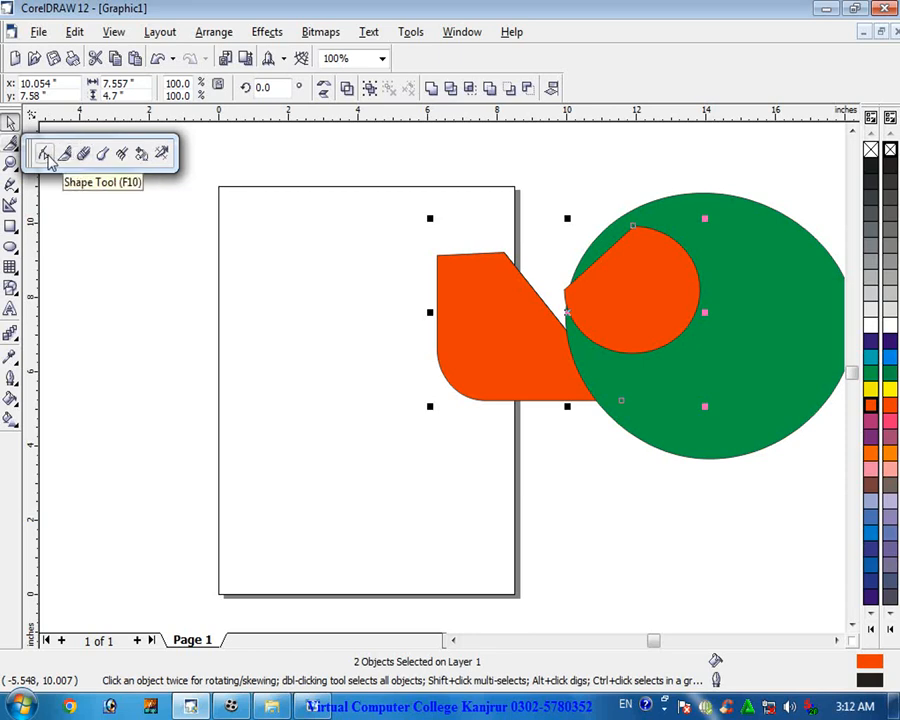
left_click(45, 155)
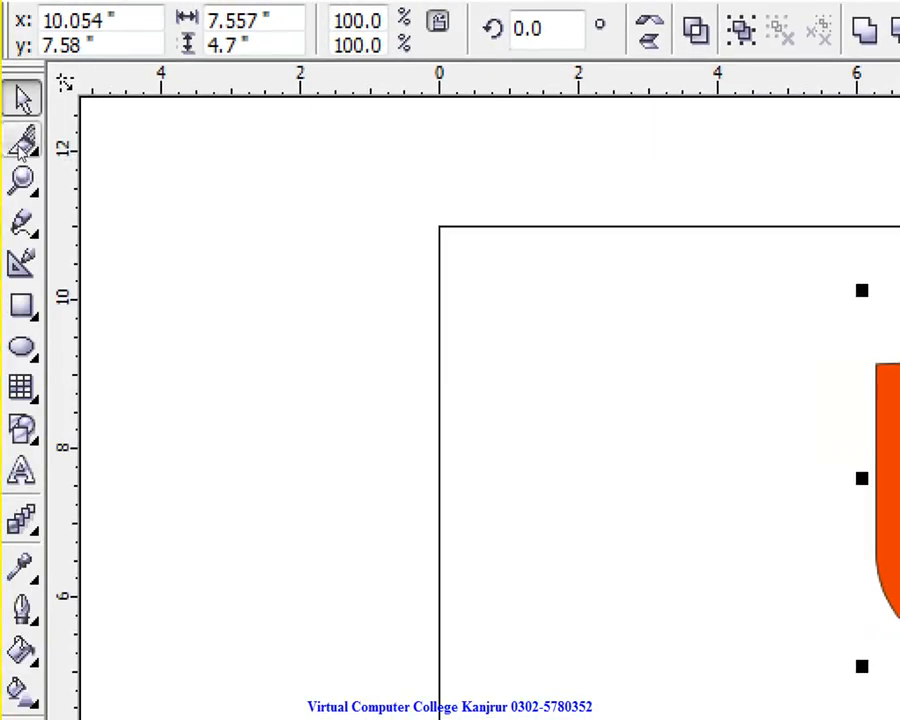
left_click(22, 146)
left_click(22, 146)
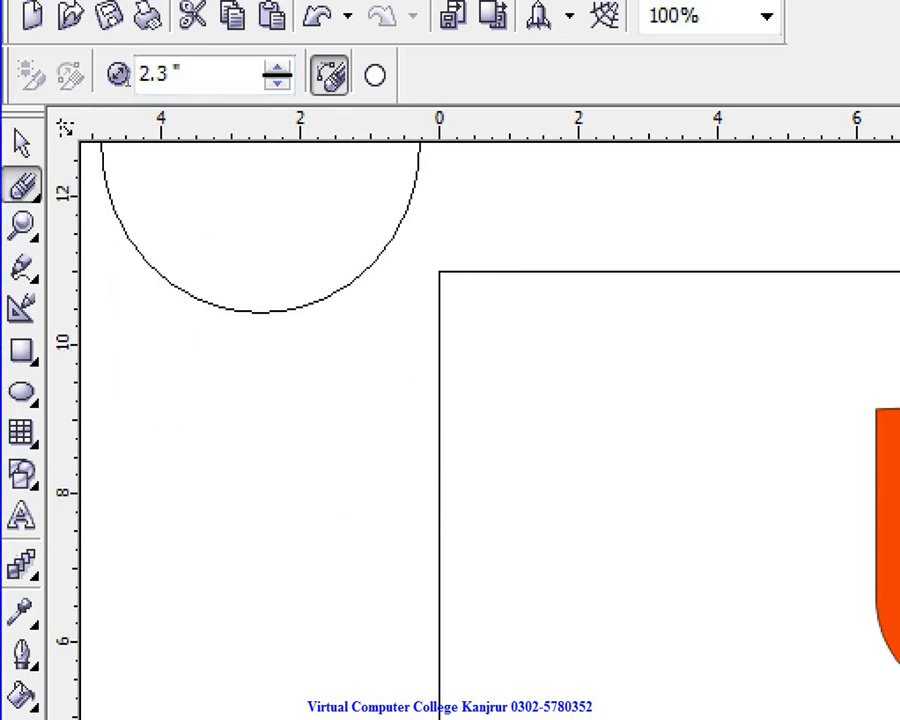
left_click(277, 84)
left_click(277, 84)
left_click(277, 84)
left_click(277, 84)
left_click(277, 84)
left_click(277, 84)
left_click(277, 84)
left_click(277, 84)
left_click(277, 84)
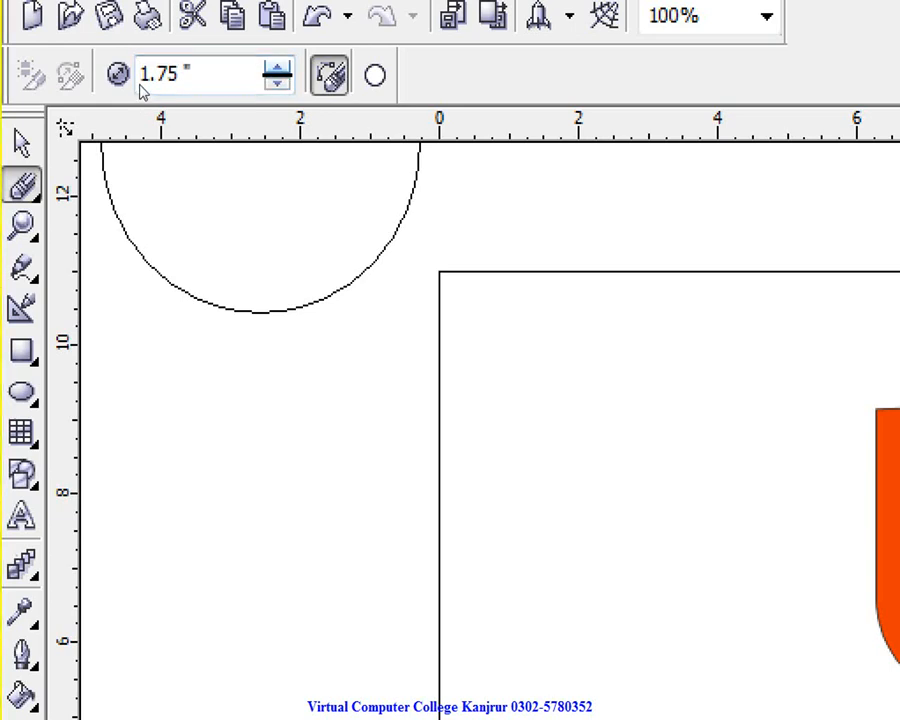
left_click(277, 84)
left_click(277, 84)
left_click(277, 84)
left_click(277, 84)
left_click(277, 84)
key("Down")
key("Down")
key("Down")
key("Down")
key("Down")
key("Down")
key("Down")
key("Down")
key("Down")
key("Down")
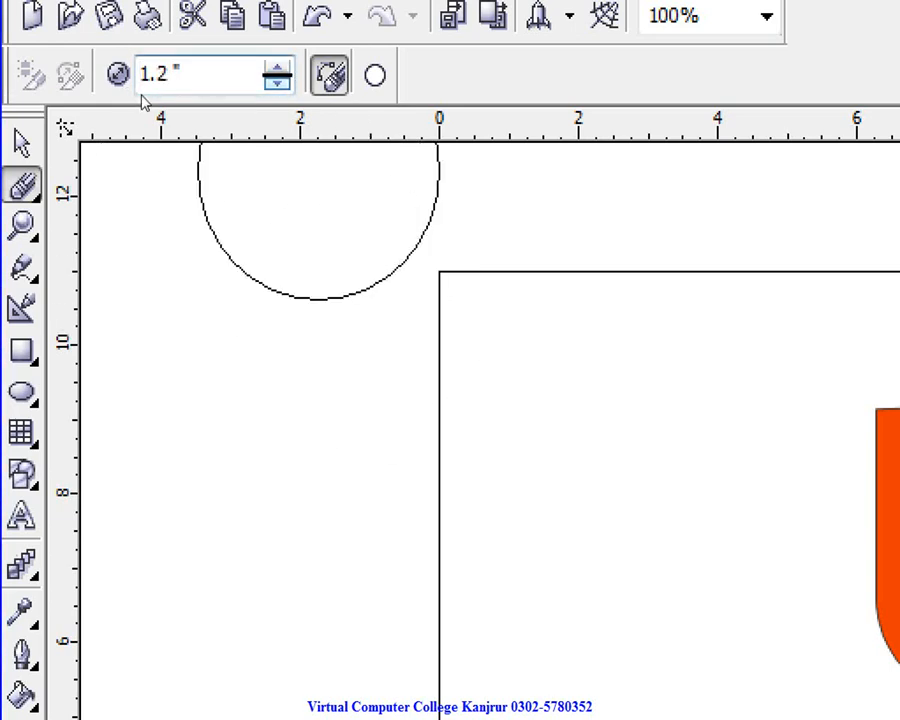
key("Down")
key("Down")
key("Down")
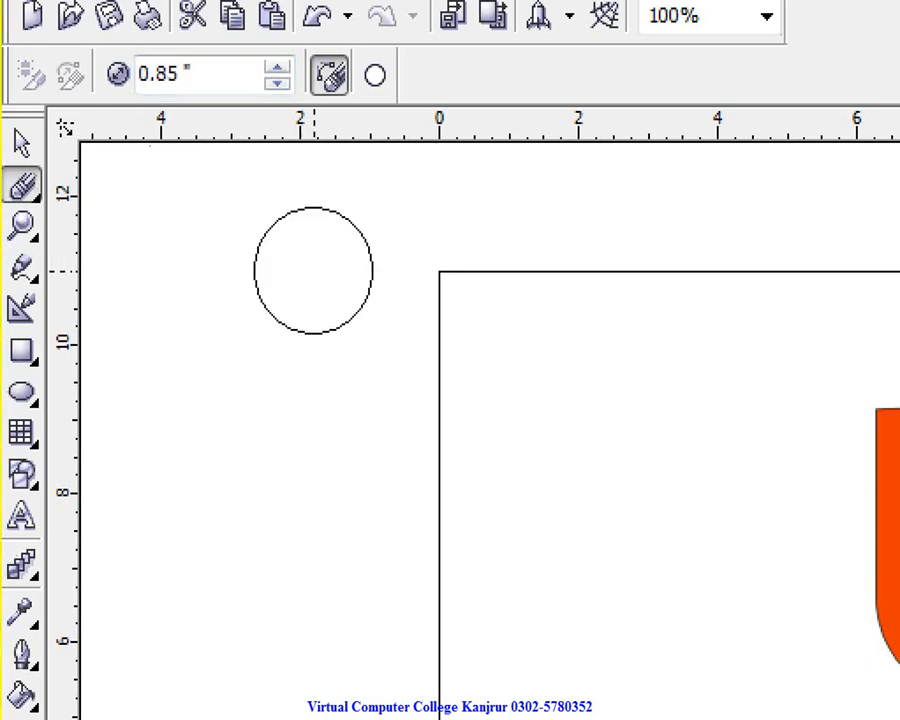
key("Down")
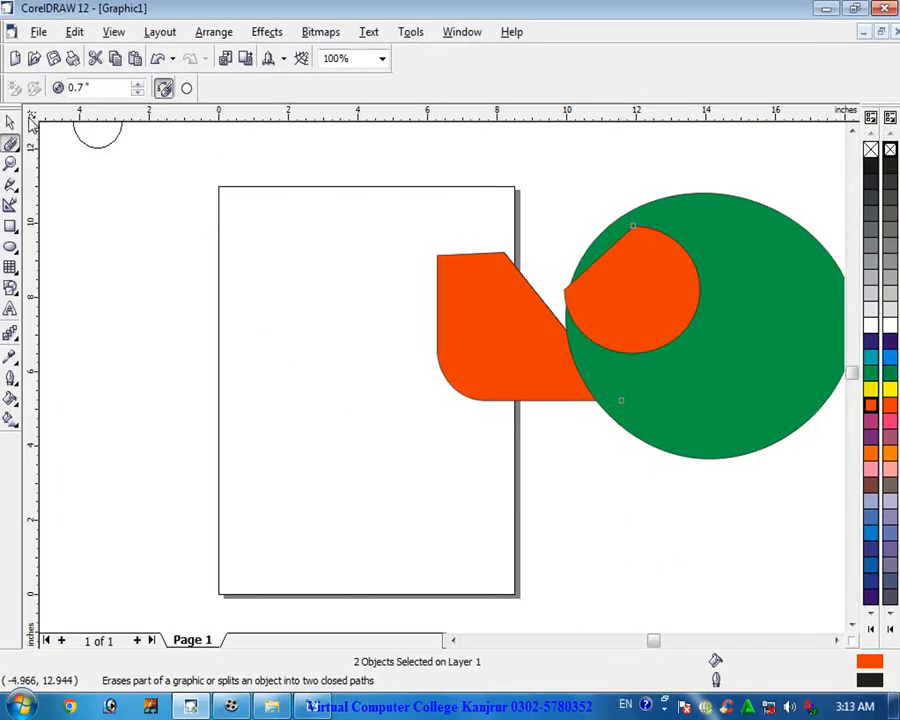
- Move the two red shapes to the lower-left corner of the page
left_click(13, 121)
left_click_drag(516, 303, 222, 231)
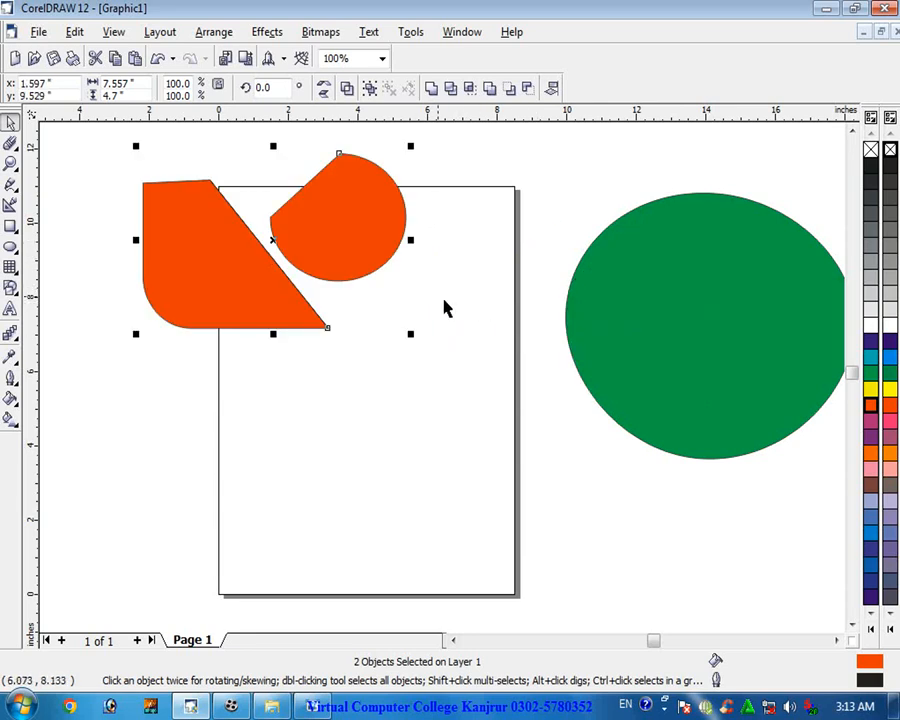
left_click_drag(361, 233, 303, 580)
- Move the green circle onto the page and enlarge it to about 136%
left_click_drag(669, 345, 378, 325)
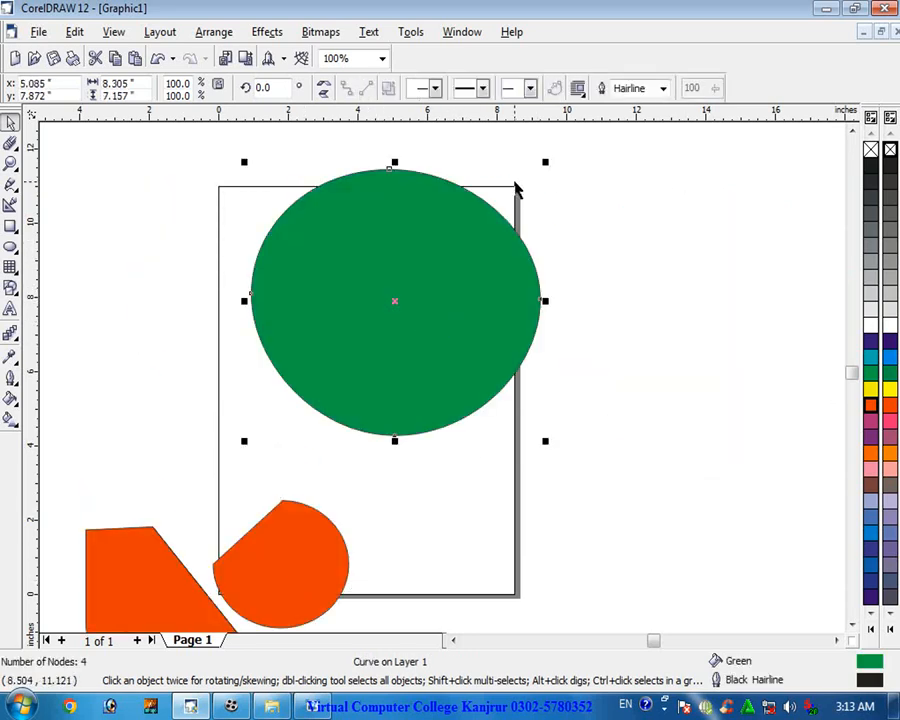
left_click_drag(545, 163, 650, 111)
left_click_drag(441, 352, 491, 390)
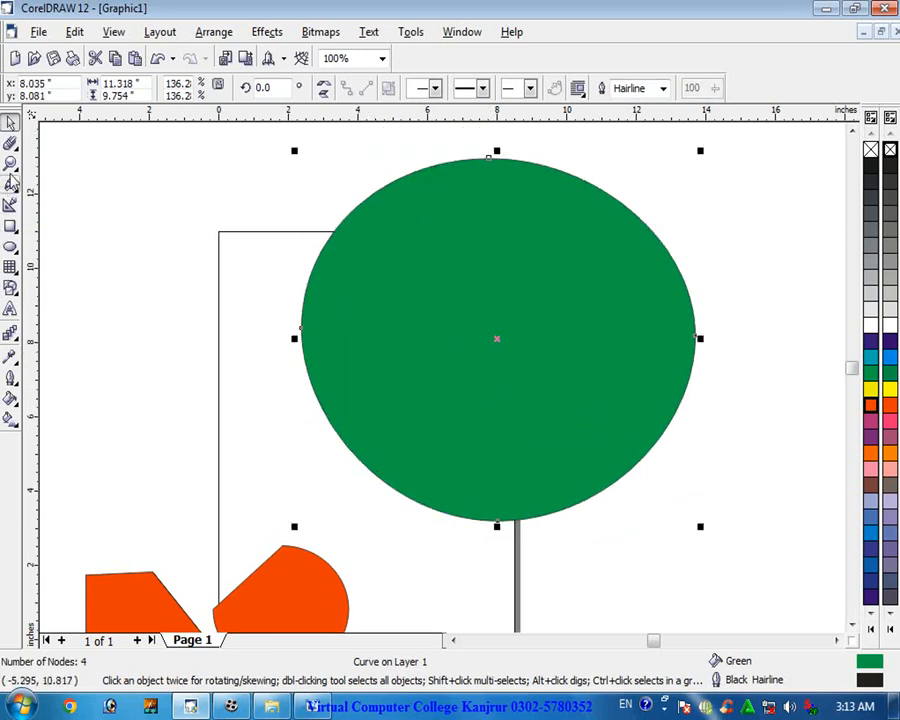
- Erase a straight channel from the green circle's upper-right edge to its centre
left_click(11, 144)
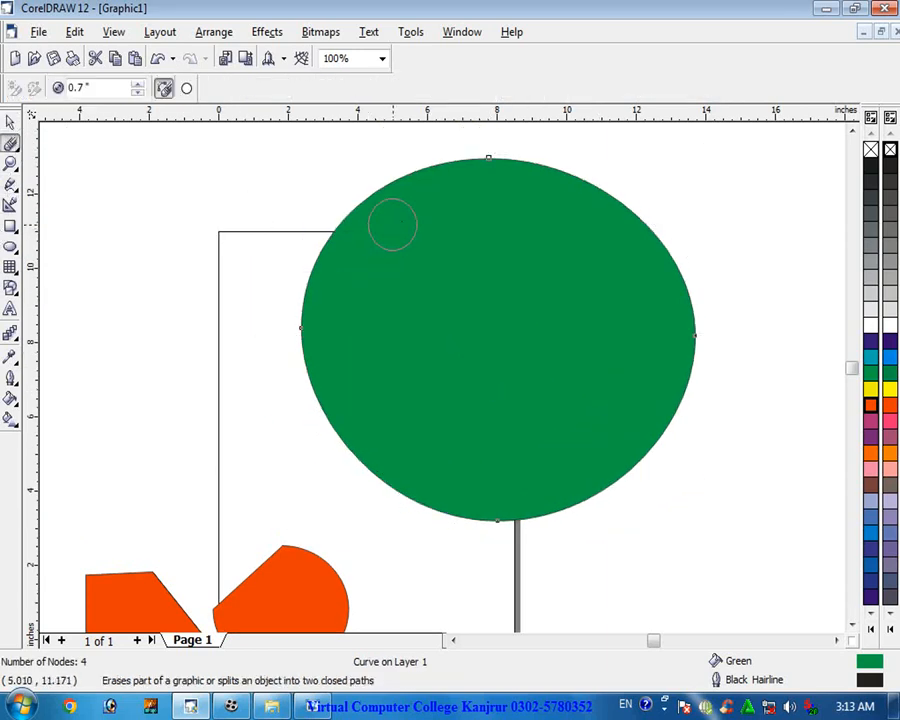
left_click(722, 165)
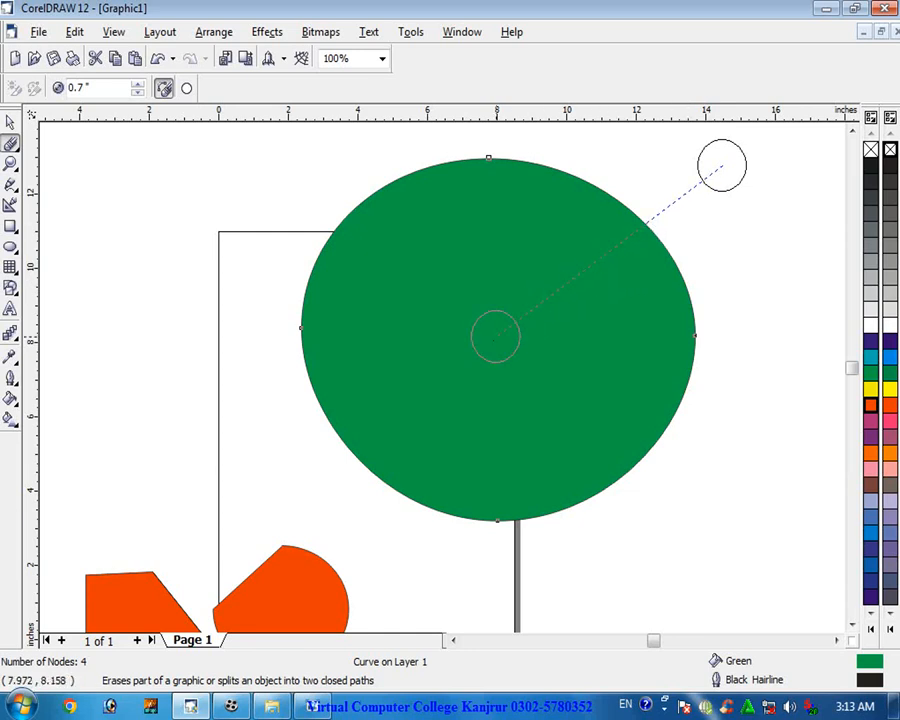
left_click(493, 341)
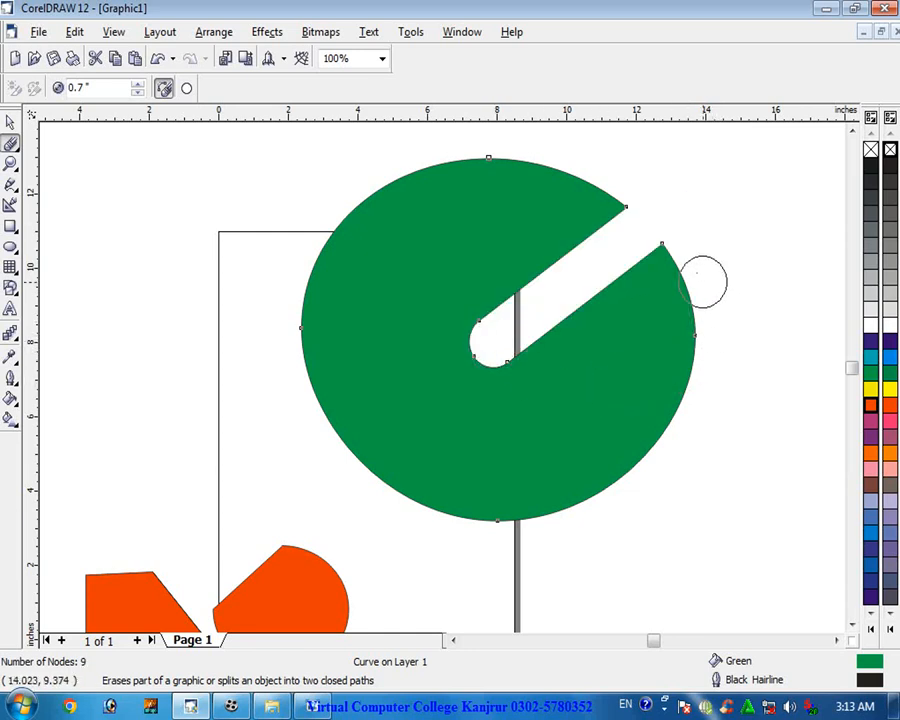
- Erase a second straight channel into the green circle from its upper-left edge
scroll(652, 242, "up", 2)
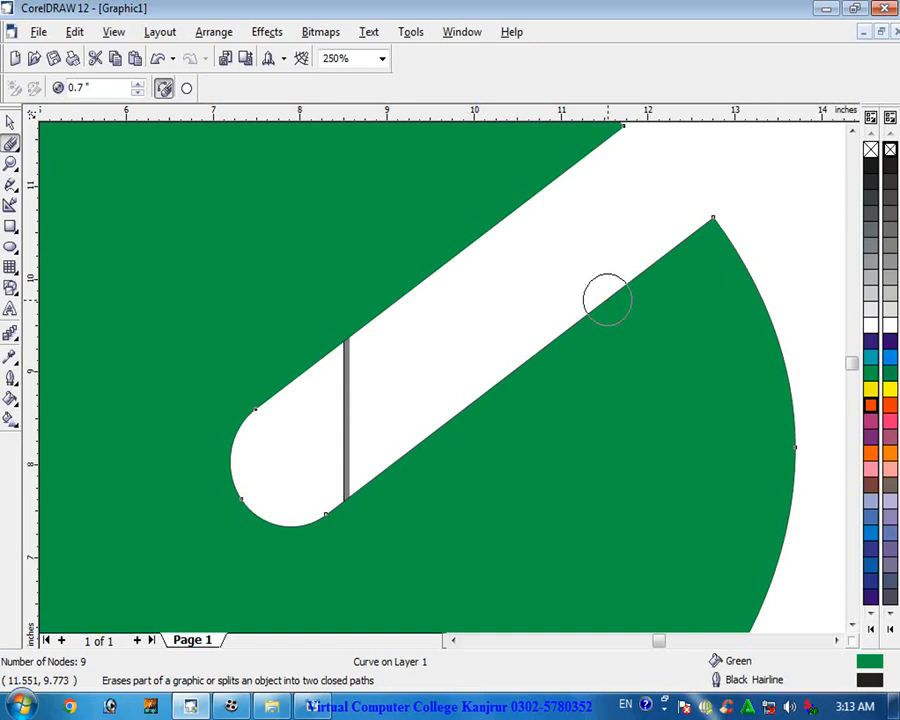
scroll(607, 299, "down", 2)
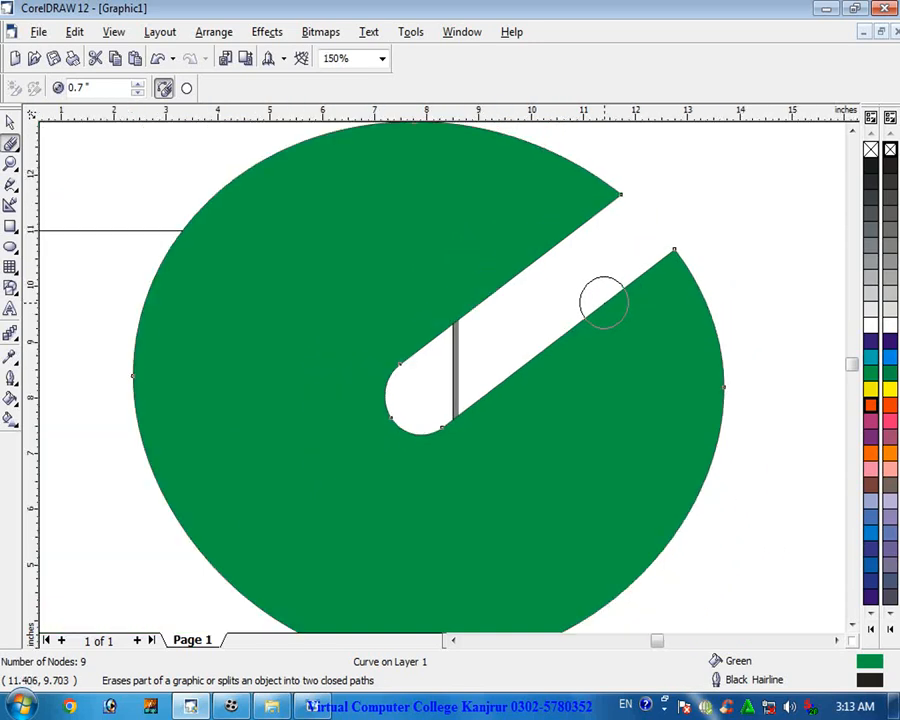
scroll(604, 301, "down", 1)
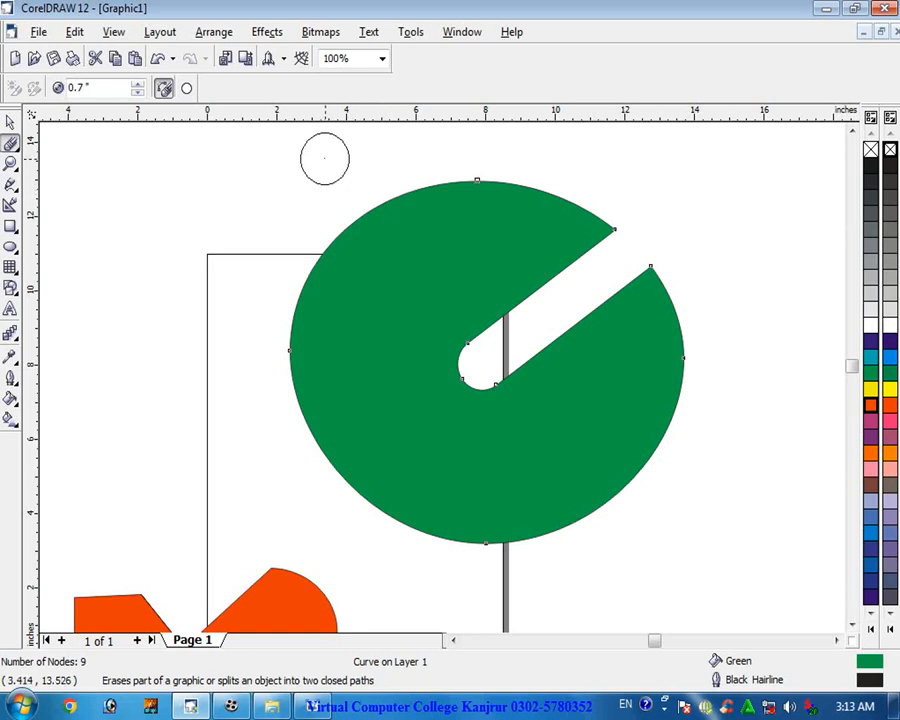
left_click(319, 155)
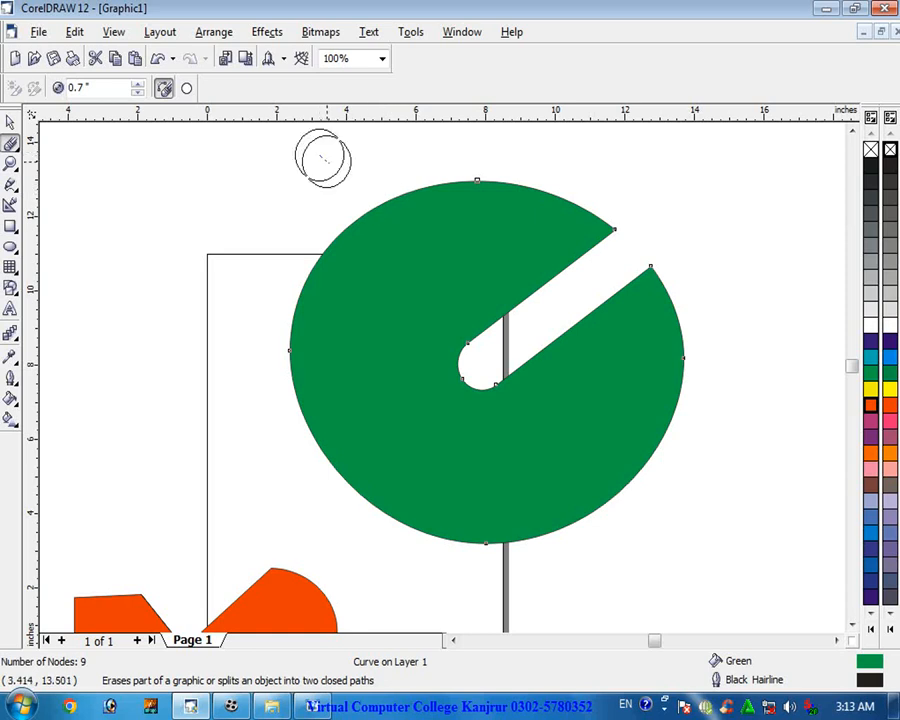
left_click(417, 276)
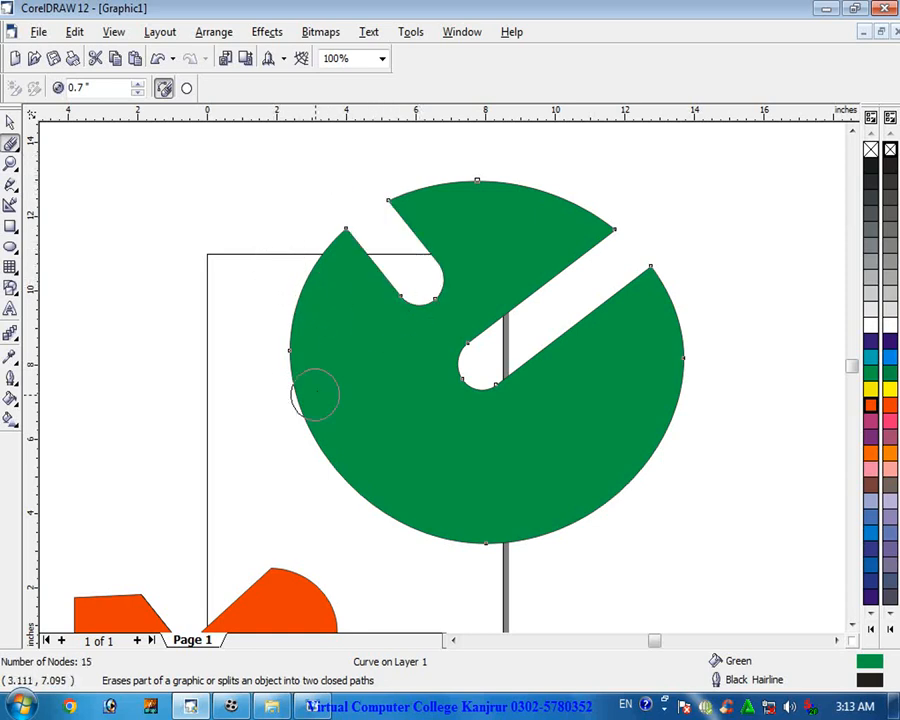
- Erase round notches into the green circle's left and lower-left edge with single eraser clicks
left_click(269, 403)
left_click(334, 389)
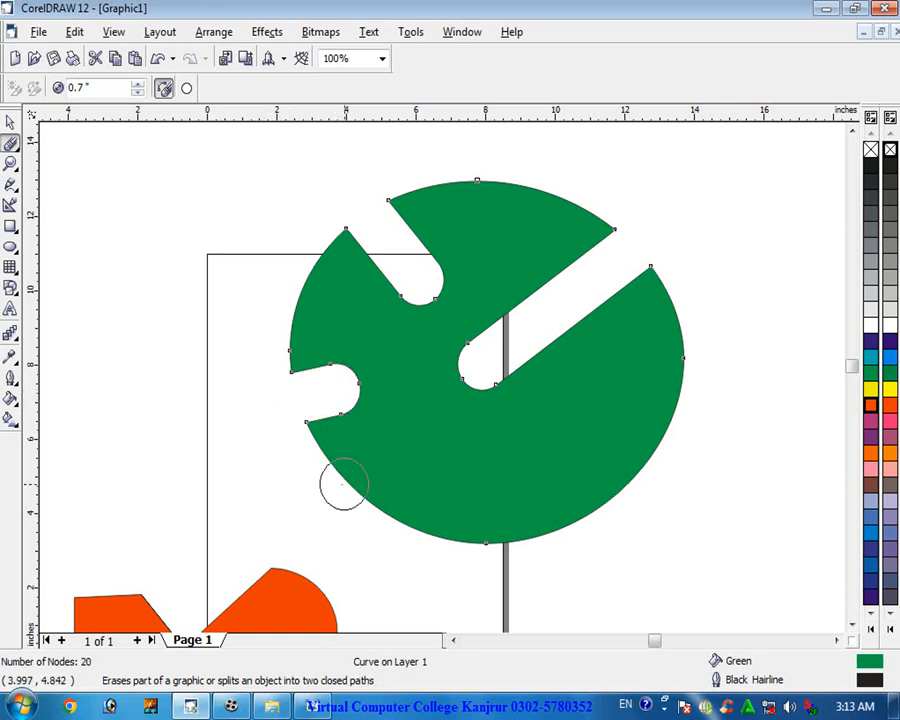
left_click(323, 488)
left_click(352, 486)
left_click(376, 540)
left_click(392, 512)
left_click(432, 565)
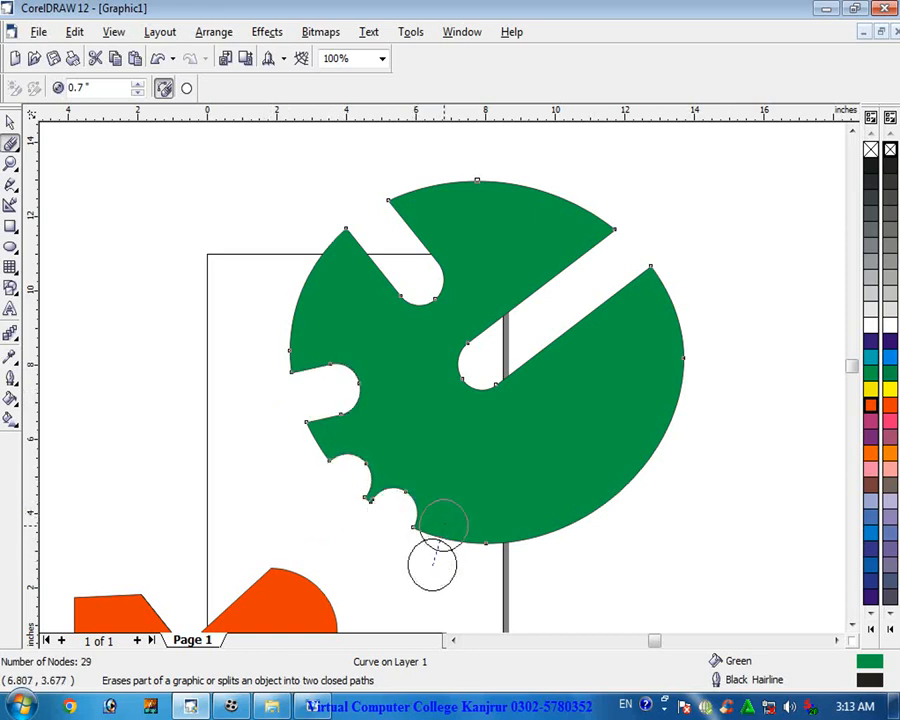
- Erase more round notches along the green circle's lower and lower-right edge
left_click(441, 528)
left_click(496, 567)
left_click(500, 526)
left_click(571, 547)
left_click(562, 508)
left_click(638, 507)
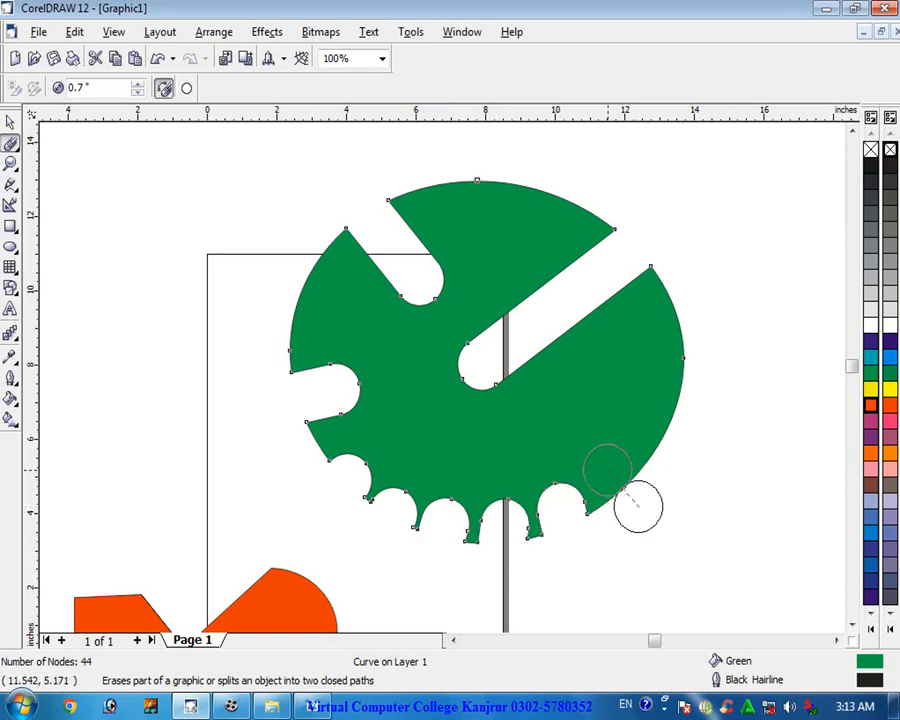
left_click(611, 470)
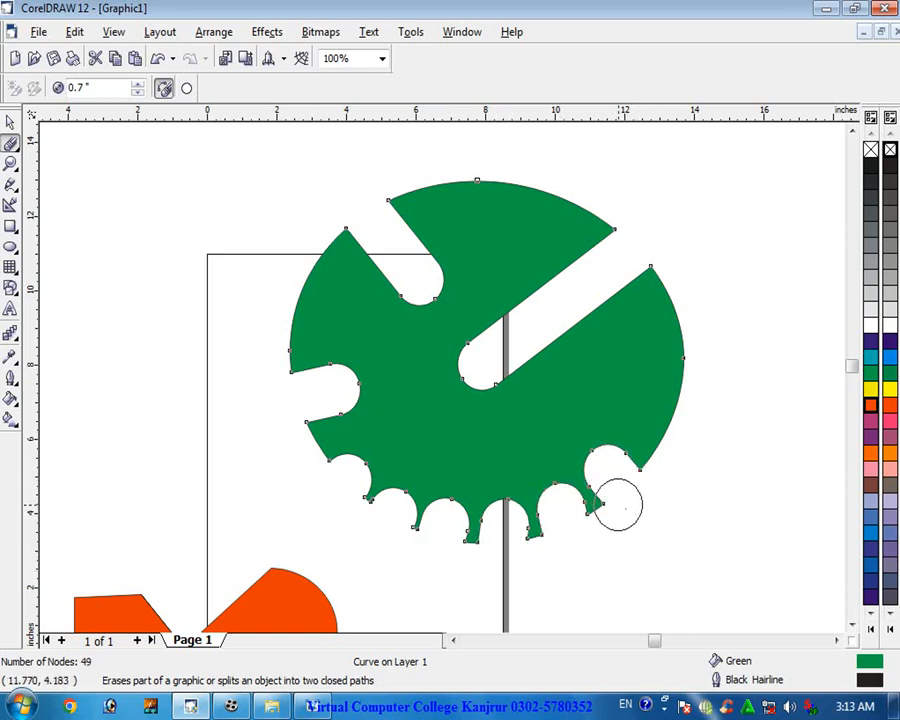
- Enlarge the red four-sided shape to about 169% and move it to the right of the red semicircle
left_click(851, 625)
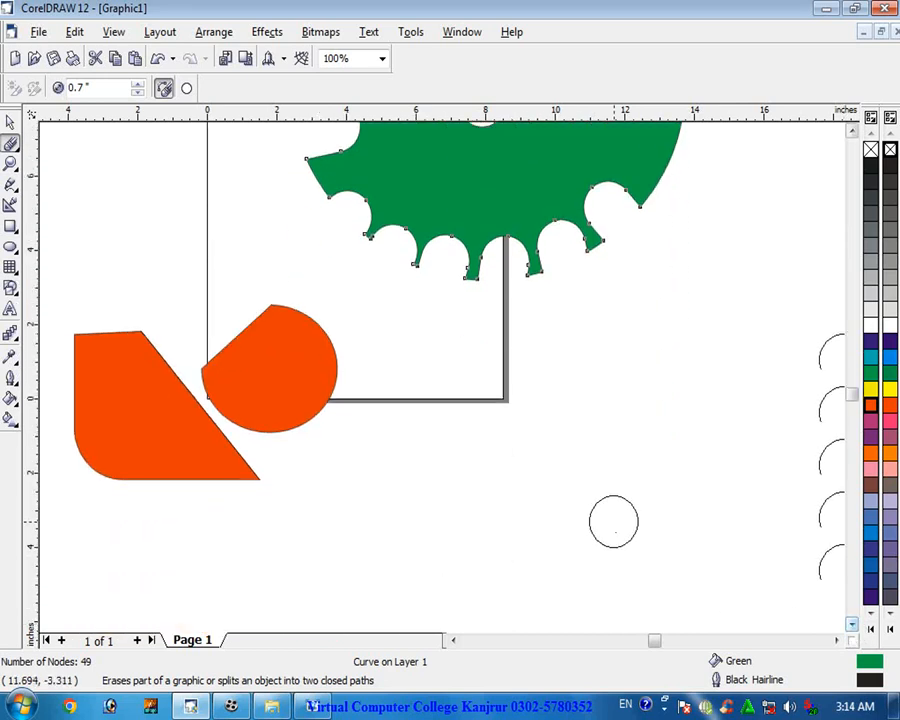
key("space")
left_click(155, 405)
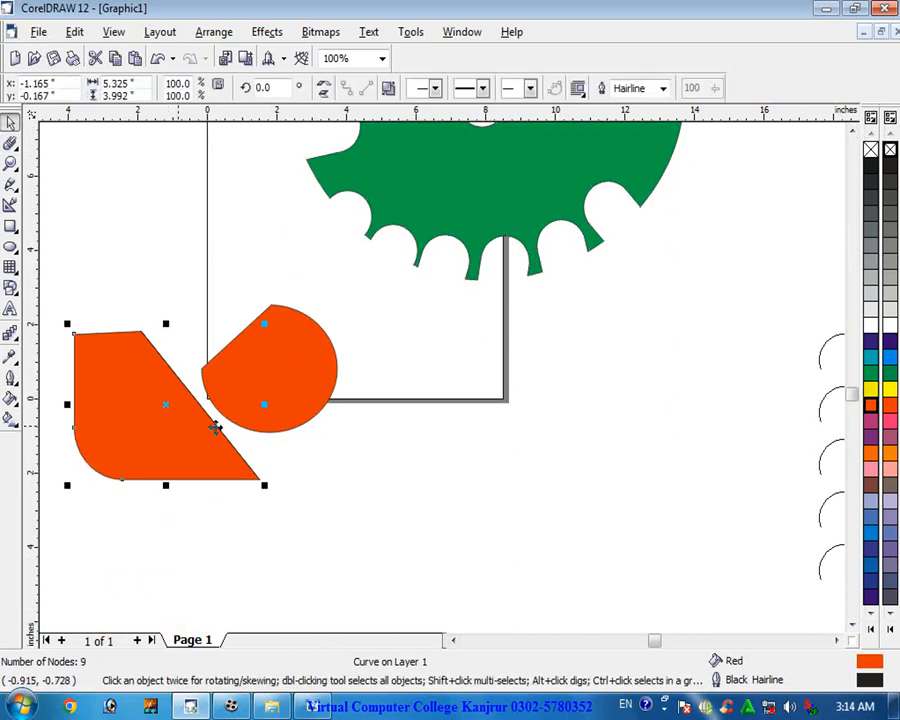
left_click_drag(264, 325, 390, 216)
left_click_drag(168, 362, 475, 476)
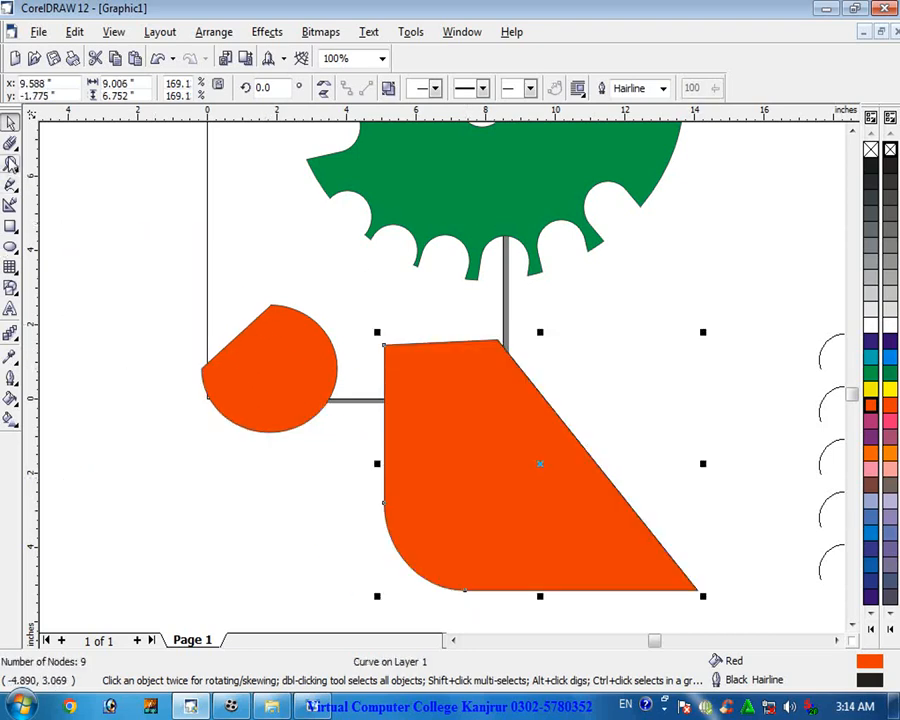
- Erase a wavy channel through the red four-sided shape with a 0.3 inch eraser and fill the shape green
left_click(10, 143)
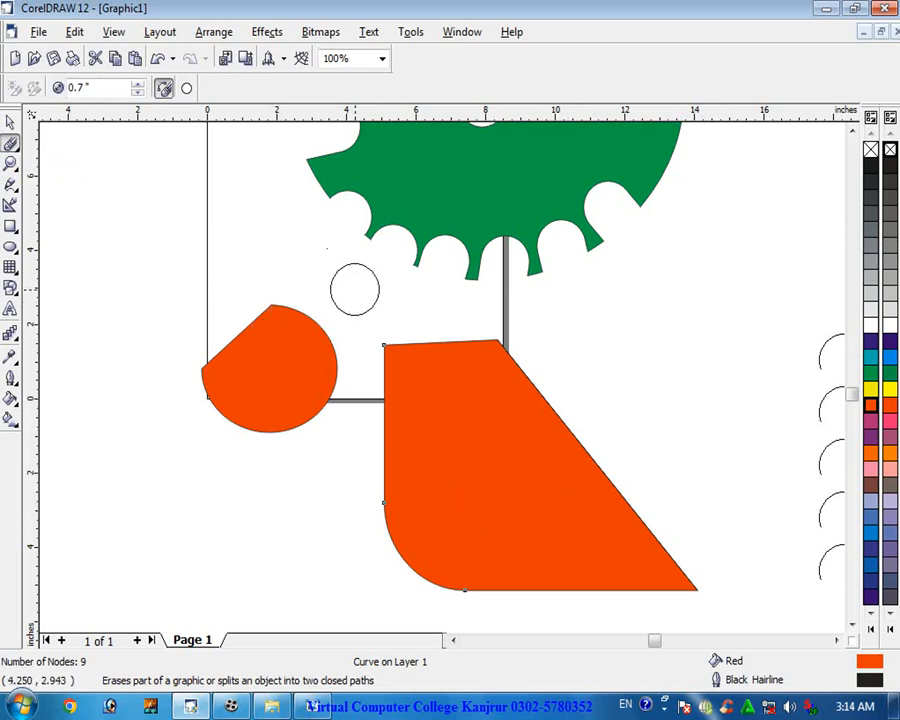
left_click(138, 91)
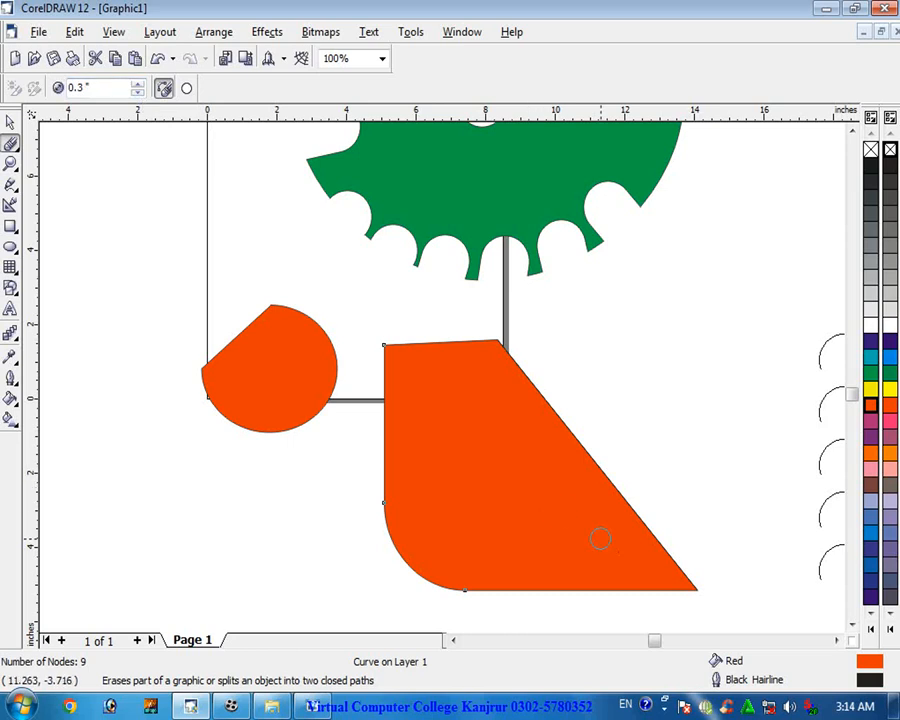
mouse_move(631, 559)
left_mouse_down()
mouse_move(584, 567)
mouse_move(570, 554)
mouse_move(594, 504)
mouse_move(576, 493)
mouse_move(526, 508)
mouse_move(506, 500)
mouse_move(510, 462)
mouse_move(553, 431)
left_mouse_up()
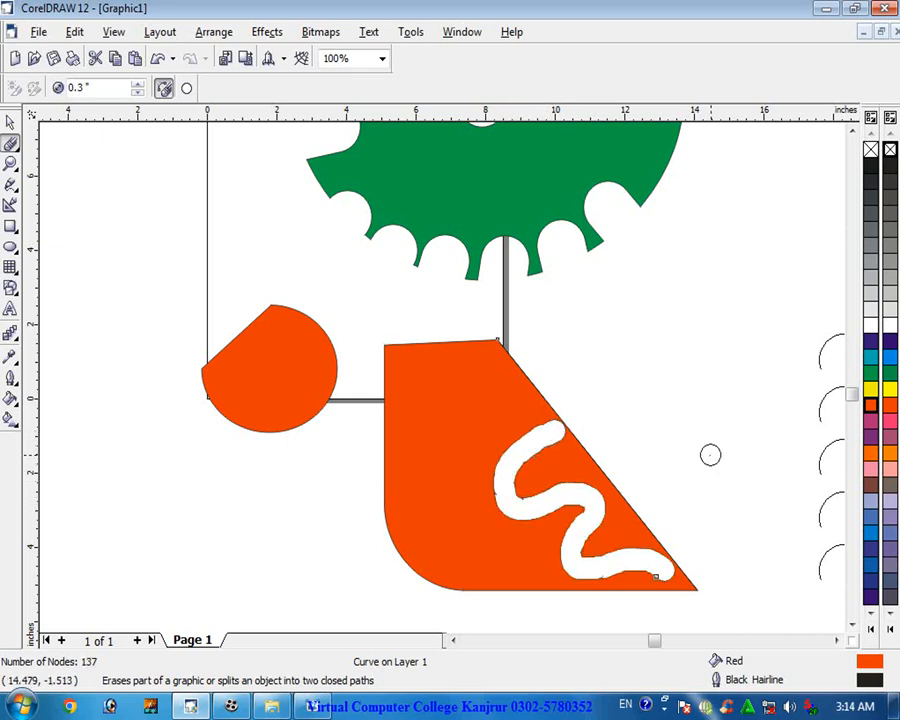
left_click(870, 374)
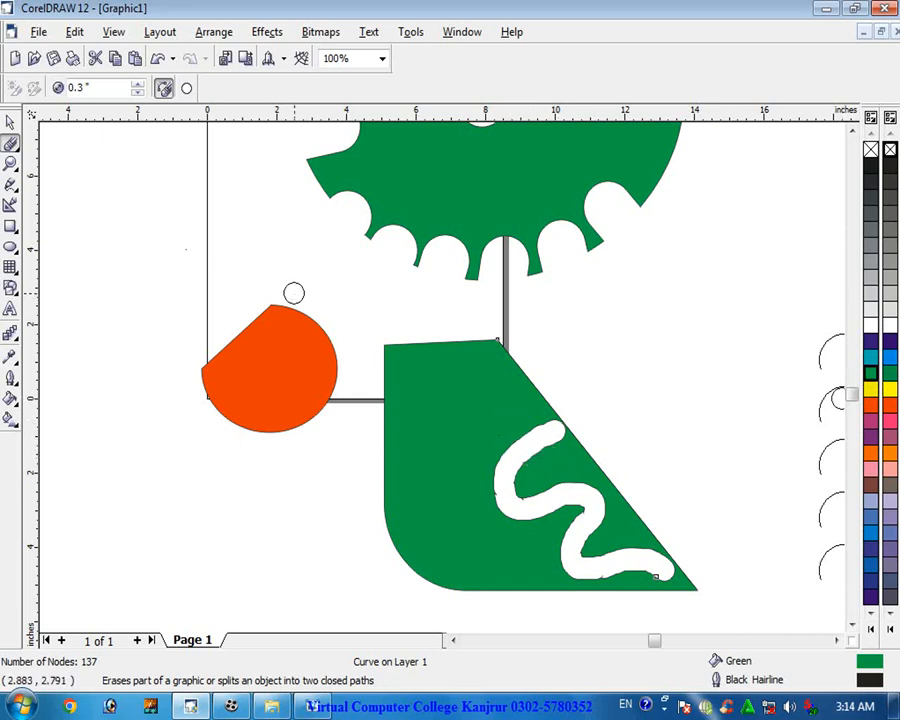
- Drag two nodes along the edge of the erased channel in the green shape to reshape it
left_click(11, 144)
left_click(44, 153)
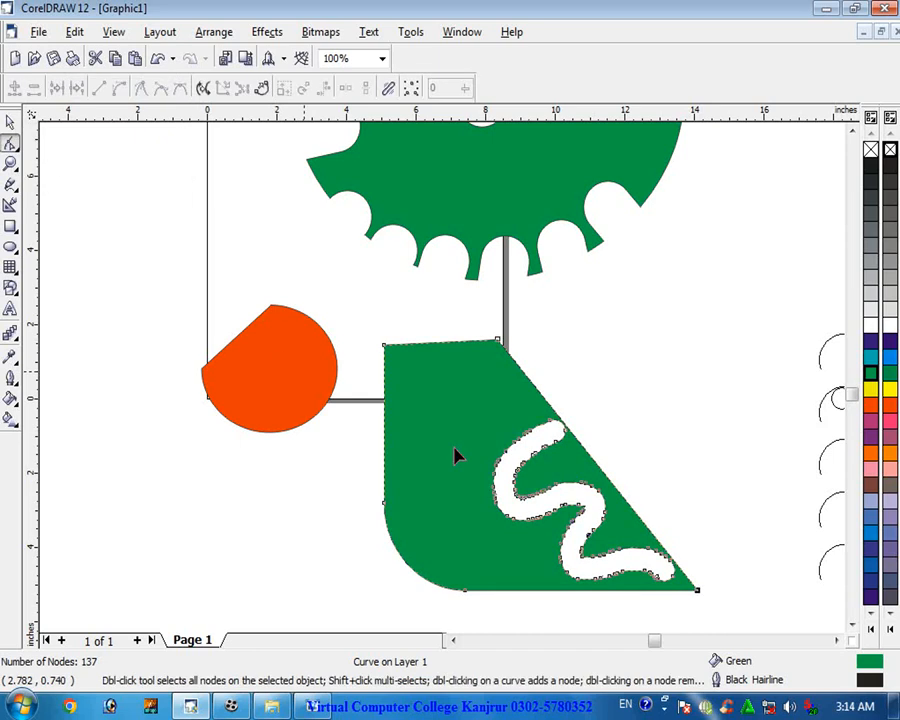
scroll(560, 483, "up", 5)
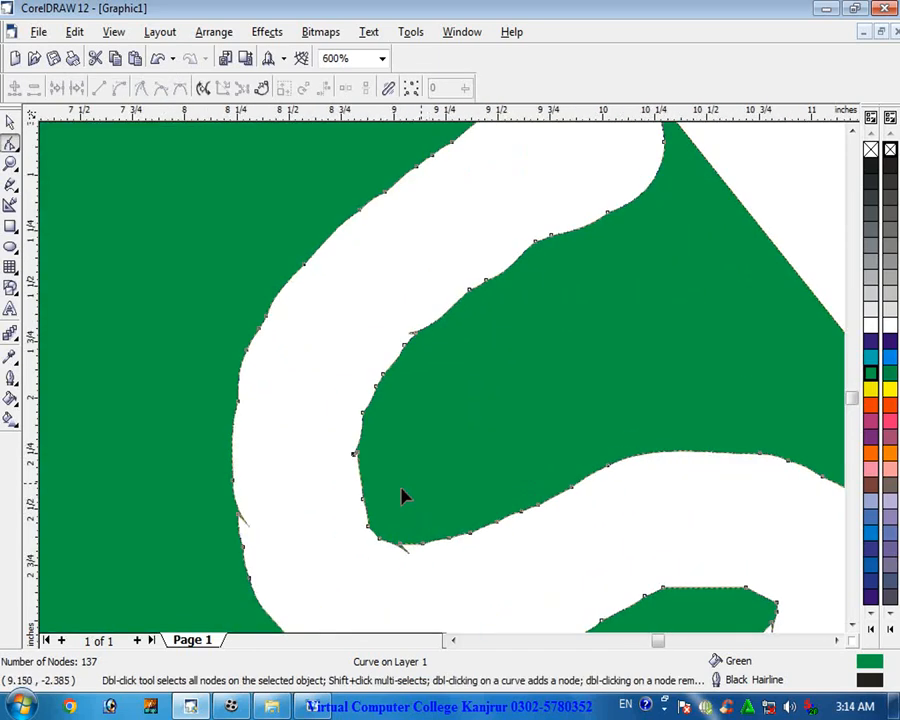
left_click_drag(338, 445, 323, 453)
left_click_drag(348, 389, 358, 399)
scroll(345, 450, "down", 6)
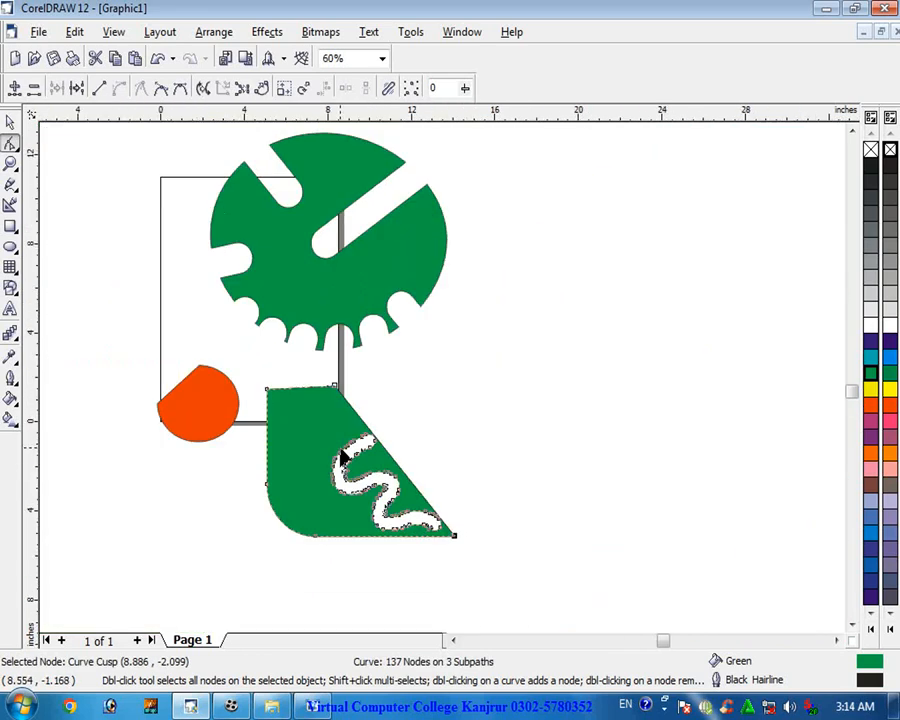
- Move the green four-sided shape to the right, off the page
left_click(11, 121)
left_click_drag(298, 496, 589, 428)
left_click(12, 146)
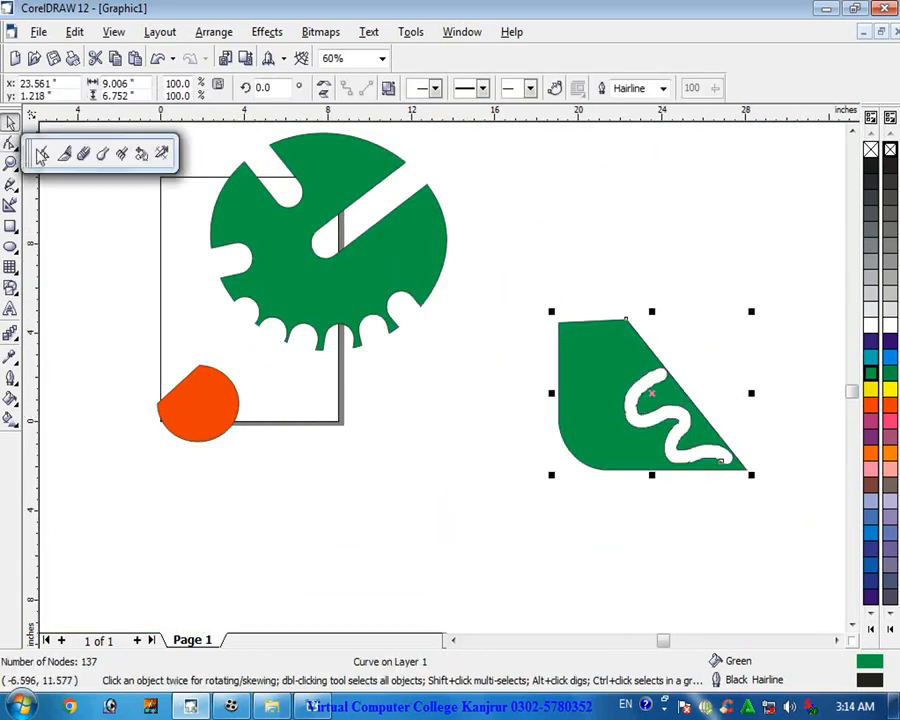
left_click(100, 155)
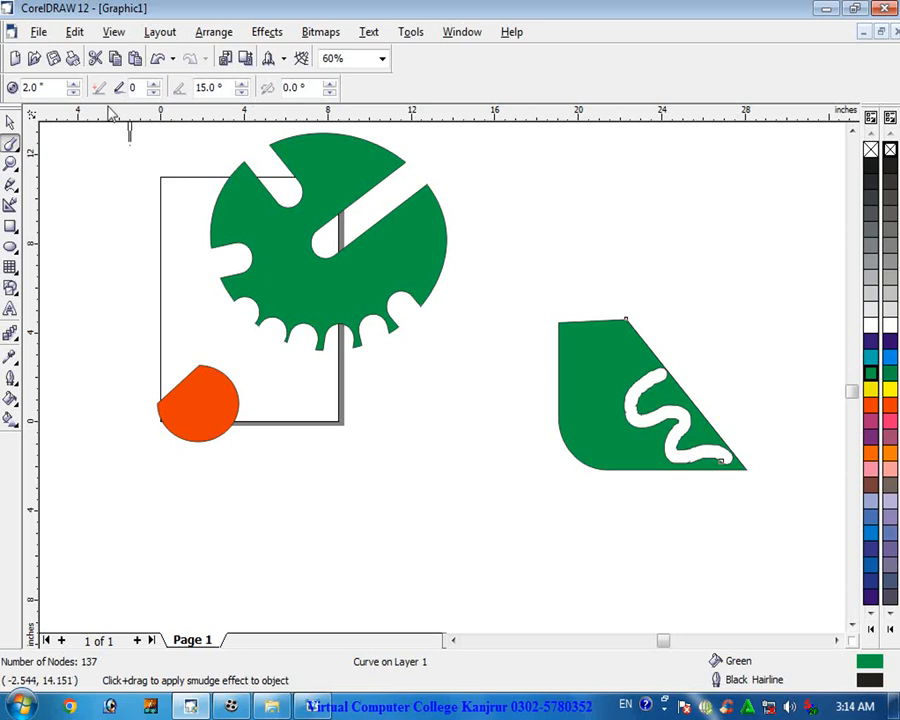
- Enlarge the red semicircle to about 508% and move it over the page
left_click(10, 121)
left_click(205, 421)
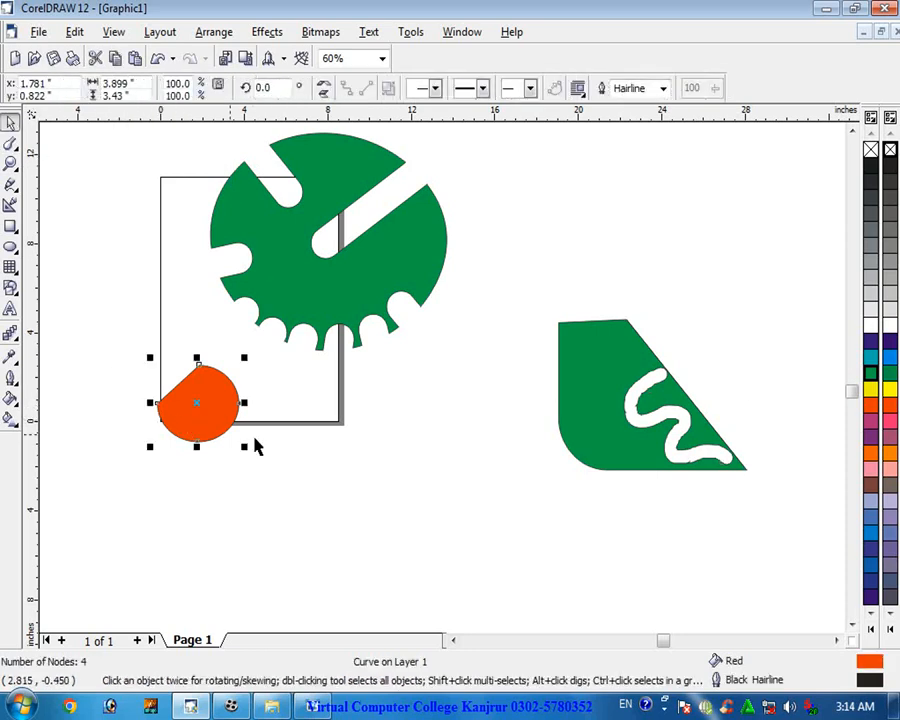
left_click_drag(244, 357, 395, 211)
left_click_drag(153, 447, 25, 605)
left_click_drag(247, 420, 368, 454)
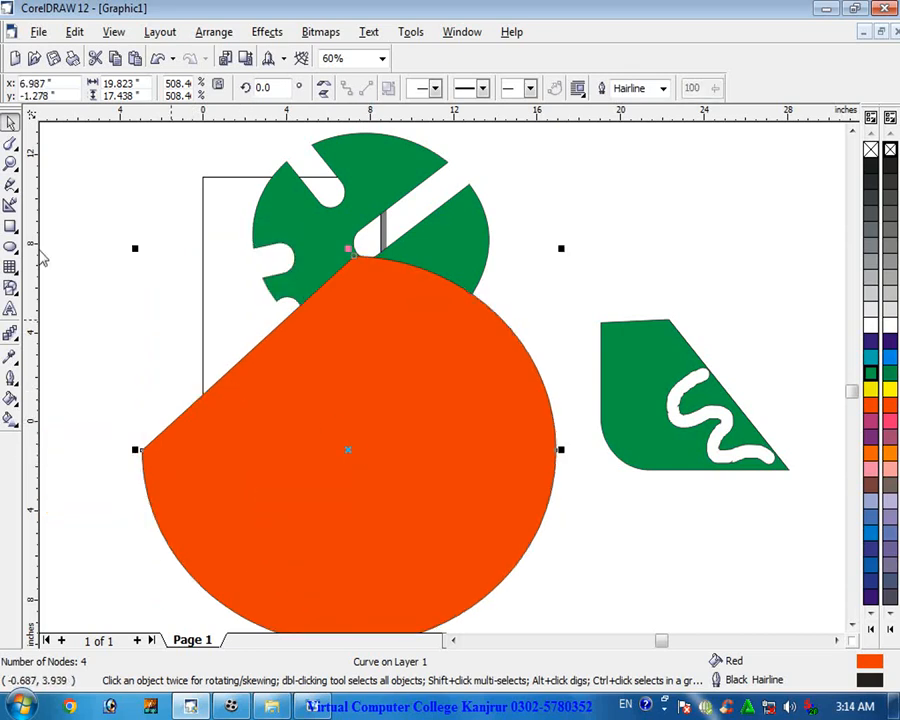
- Set the Smudge brush tilt to 35° and smudge bulges out of the red semicircle's straight edge
left_click(10, 143)
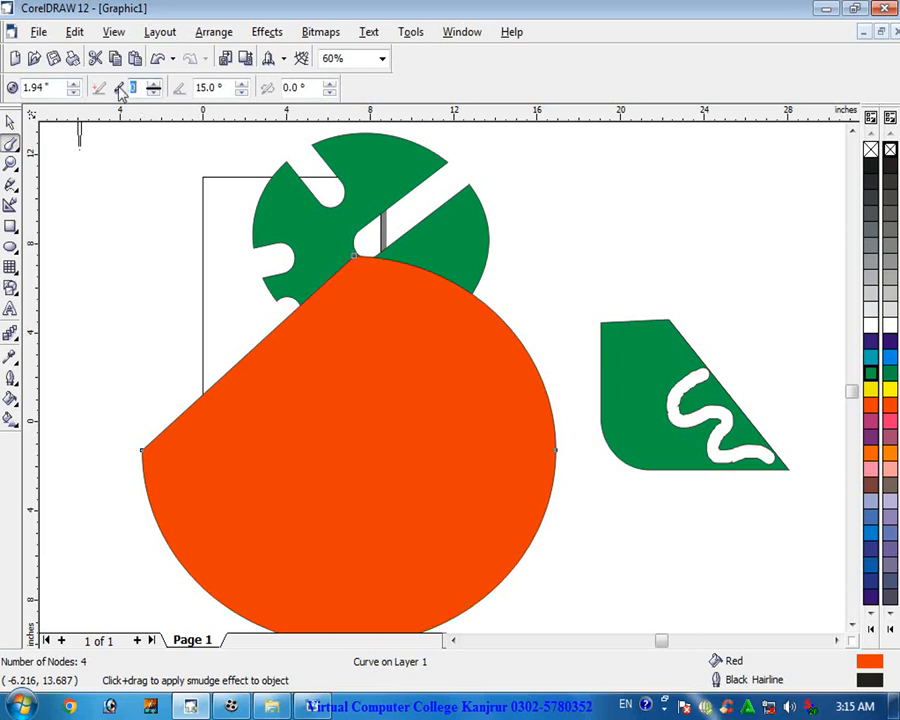
left_click(242, 91)
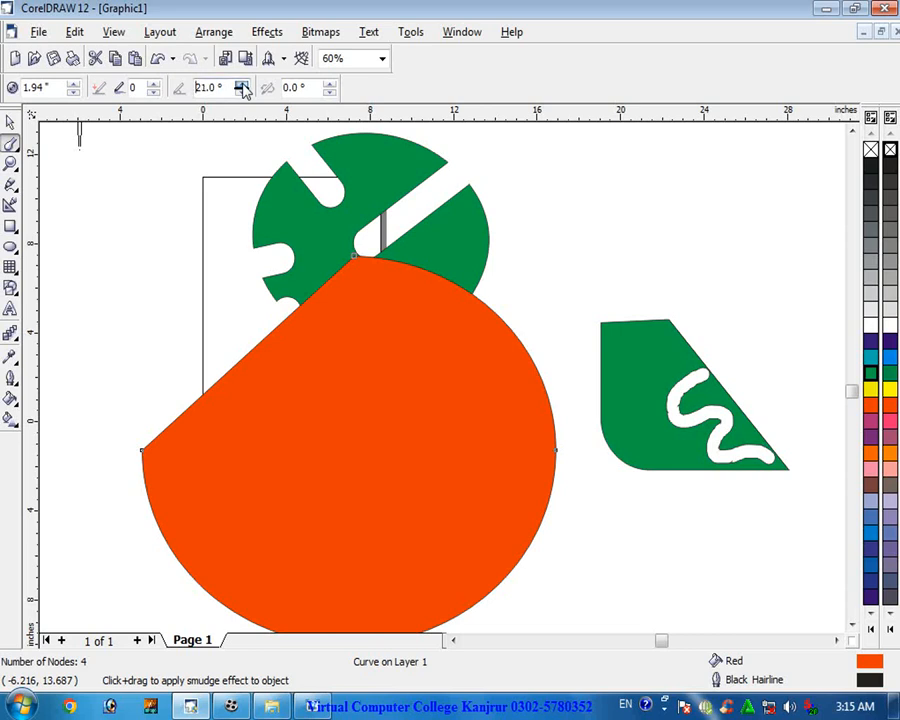
left_click(242, 87)
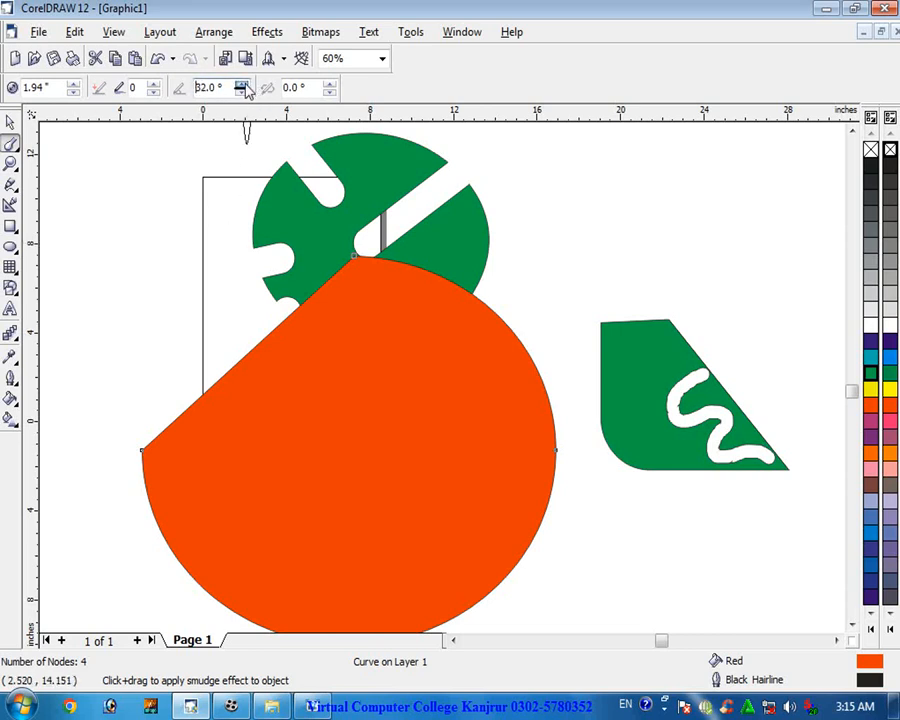
left_click(243, 86)
scroll(256, 421, "up", 5)
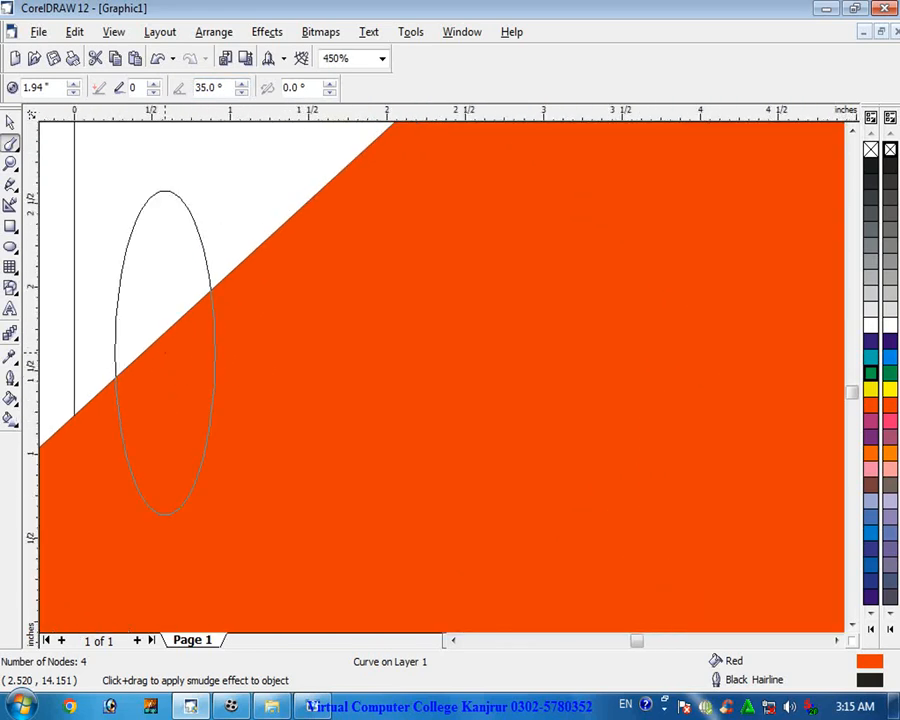
left_click(162, 330)
left_click(223, 300)
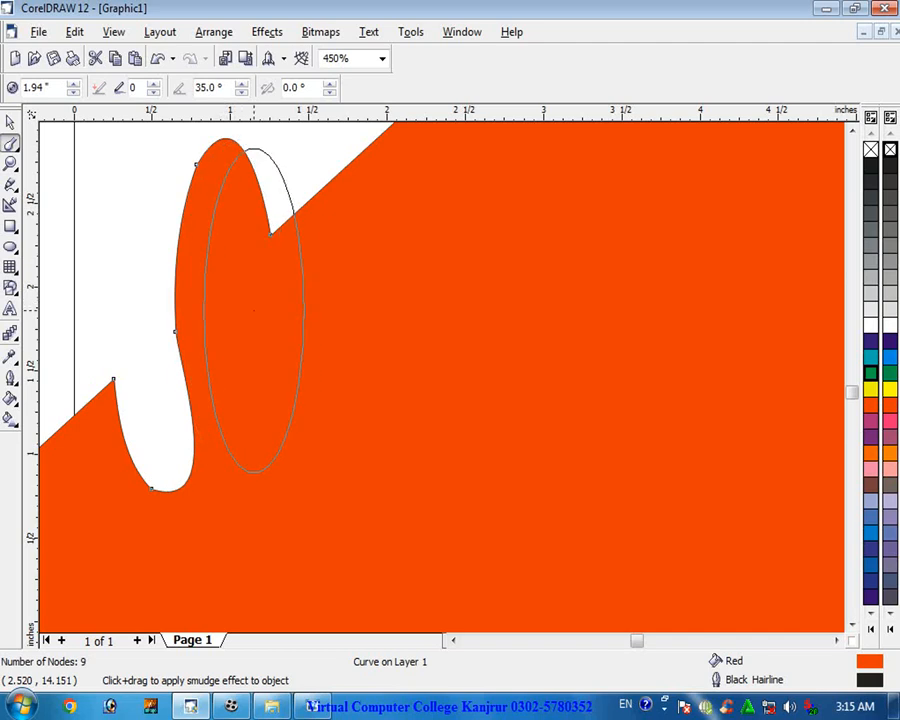
- Smudge two more bumps further up along the red semicircle's straight edge
scroll(262, 312, "down", 1)
scroll(276, 313, "down", 2)
left_click_drag(300, 278, 291, 215)
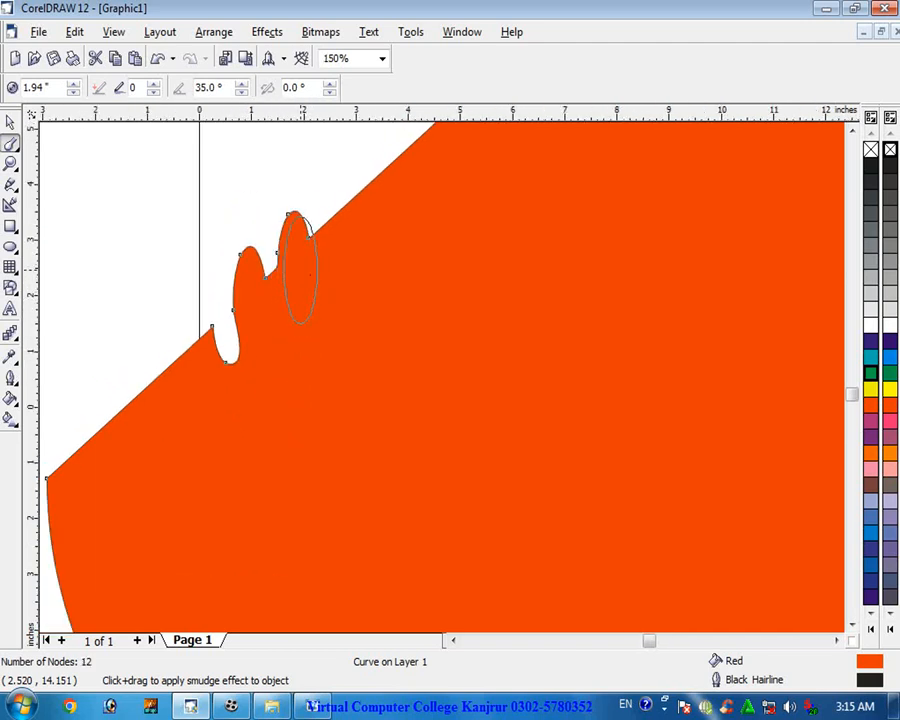
scroll(335, 255, "up", 1)
left_click_drag(343, 241, 317, 211)
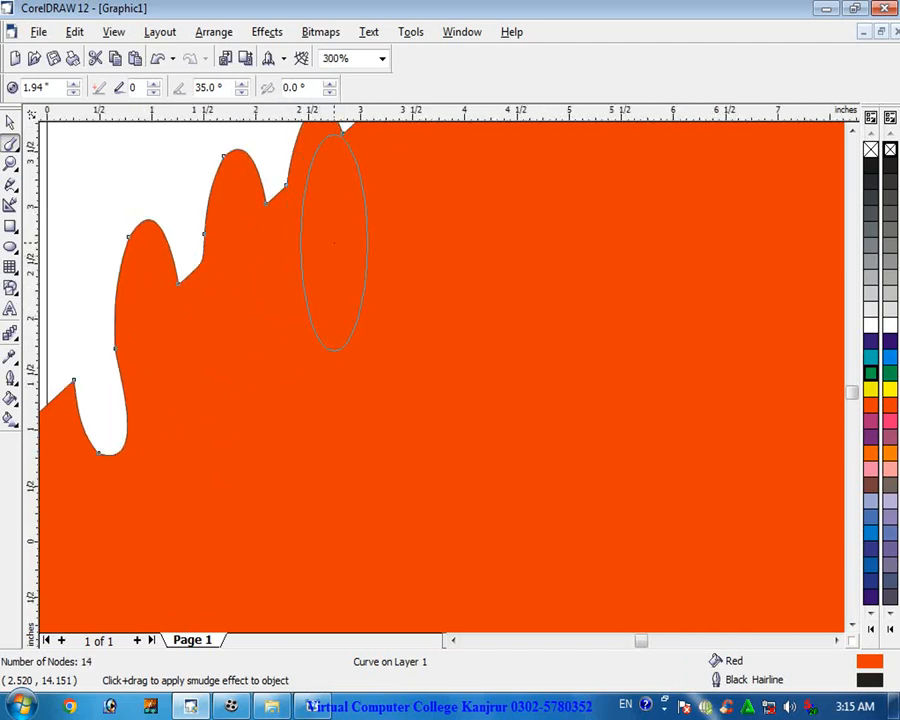
scroll(337, 231, "down", 1)
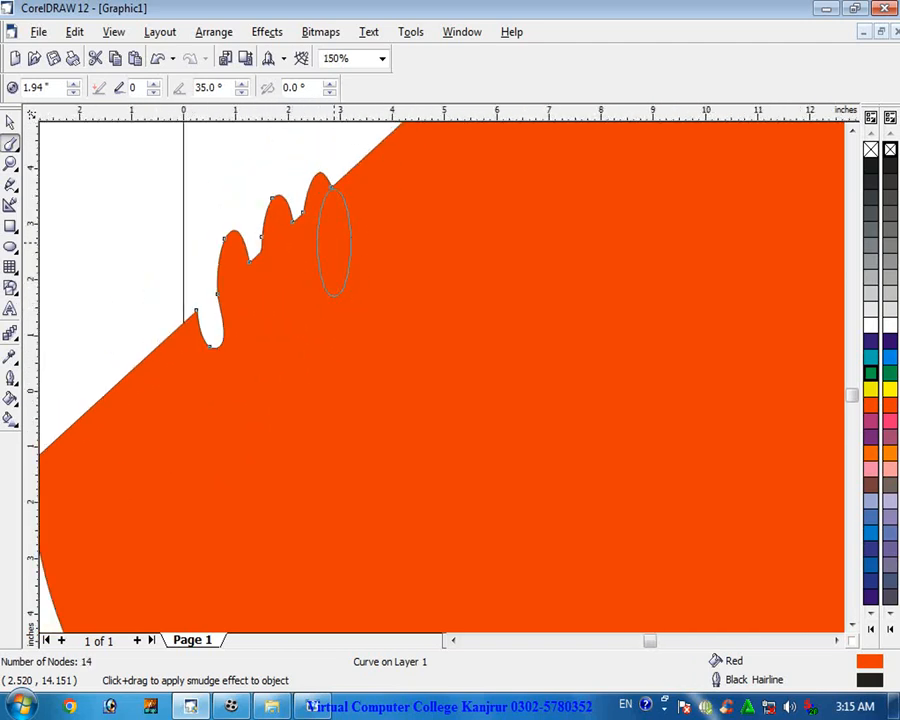
- Smudge several bumps along the lower part of the red semicircle's straight edge
left_click(851, 131)
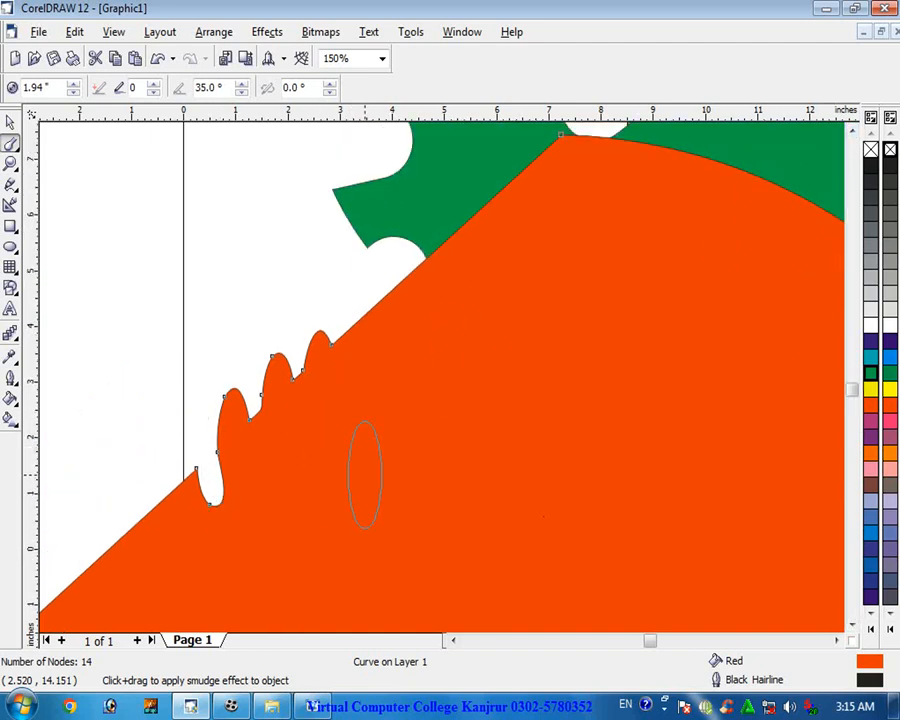
left_click(851, 627)
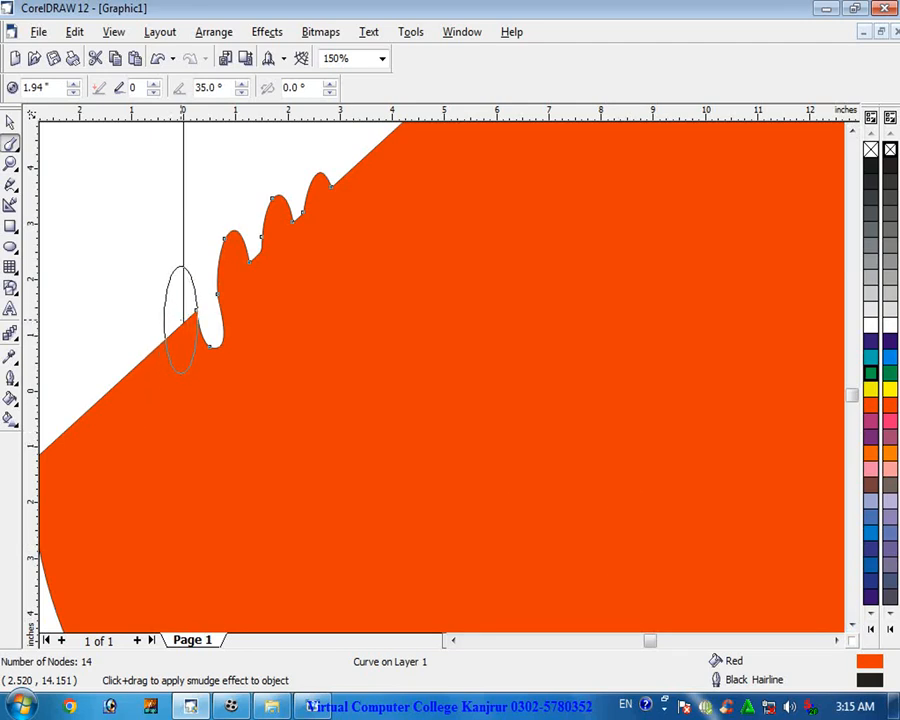
left_click_drag(177, 323, 174, 370)
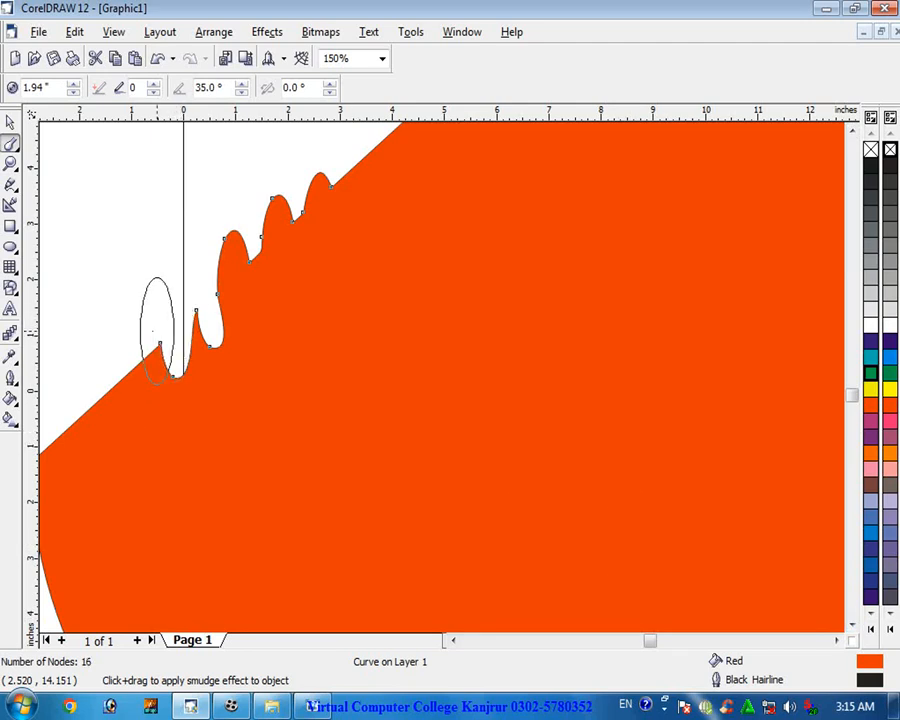
left_click_drag(144, 408, 130, 316)
left_click_drag(100, 400, 95, 318)
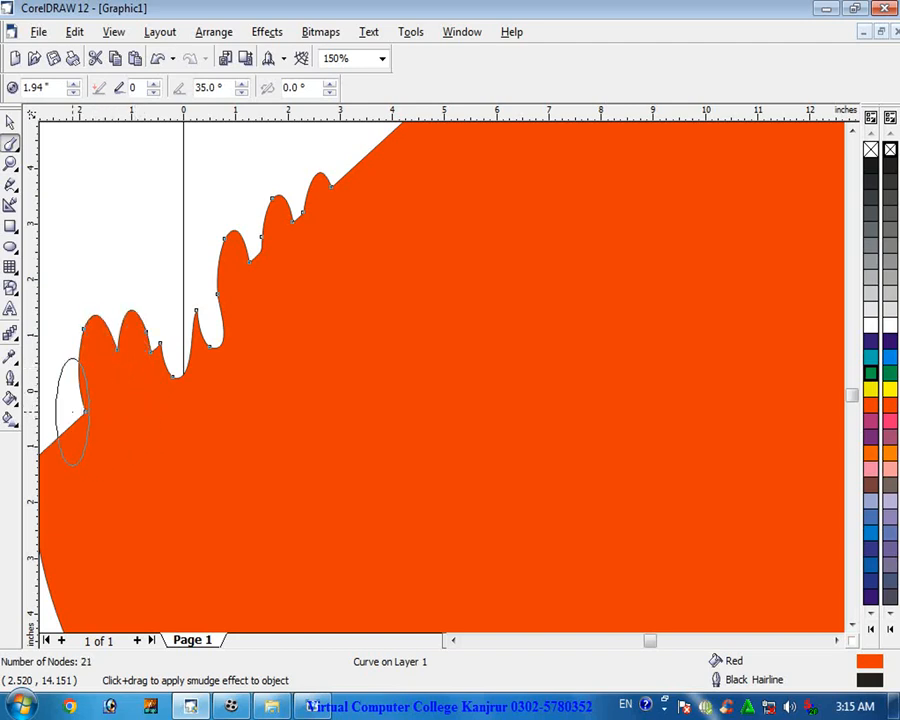
left_click_drag(72, 410, 86, 466)
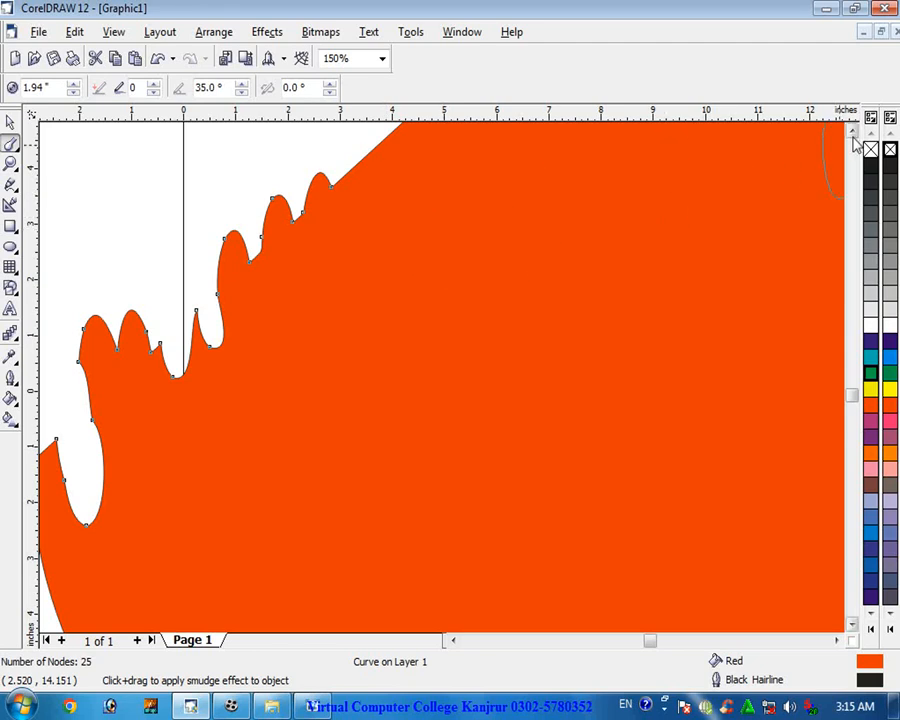
- Smudge long strokes through the red semicircle, pulling its edges into wavy shapes across the page
scroll(855, 141, "up", 3)
left_click_drag(376, 318, 397, 386)
left_click_drag(424, 292, 425, 215)
left_click_drag(462, 244, 474, 287)
left_click_drag(495, 185, 503, 269)
left_click_drag(490, 263, 431, 364)
left_click_drag(472, 301, 446, 390)
mouse_move(446, 343)
left_mouse_down()
mouse_move(484, 379)
mouse_move(560, 397)
mouse_move(516, 390)
mouse_move(677, 357)
mouse_move(721, 359)
mouse_move(694, 375)
mouse_move(668, 375)
mouse_move(726, 403)
left_mouse_up()
mouse_move(688, 375)
left_mouse_down()
mouse_move(711, 367)
mouse_move(761, 312)
mouse_move(727, 340)
mouse_move(692, 347)
mouse_move(662, 324)
mouse_move(628, 336)
mouse_move(624, 362)
mouse_move(603, 376)
mouse_move(525, 384)
left_mouse_up()
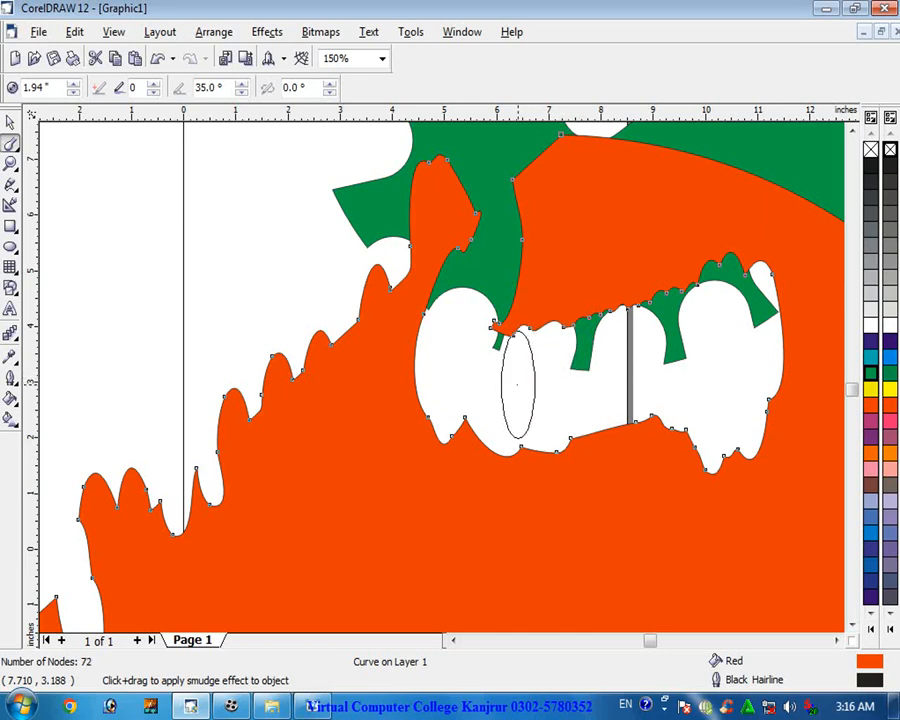
scroll(621, 372, "up", 3)
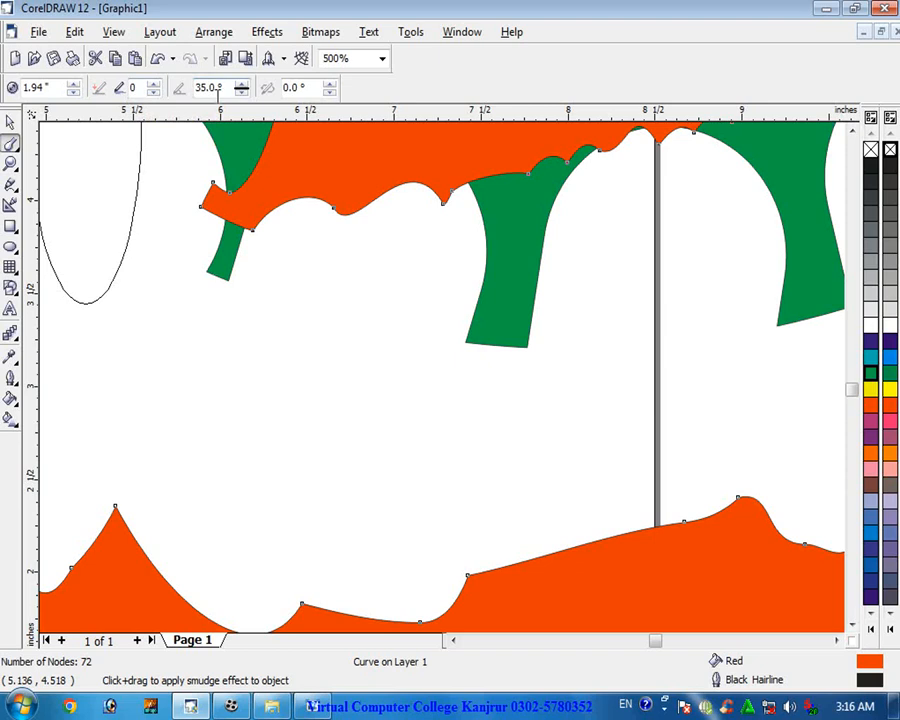
left_click(14, 146)
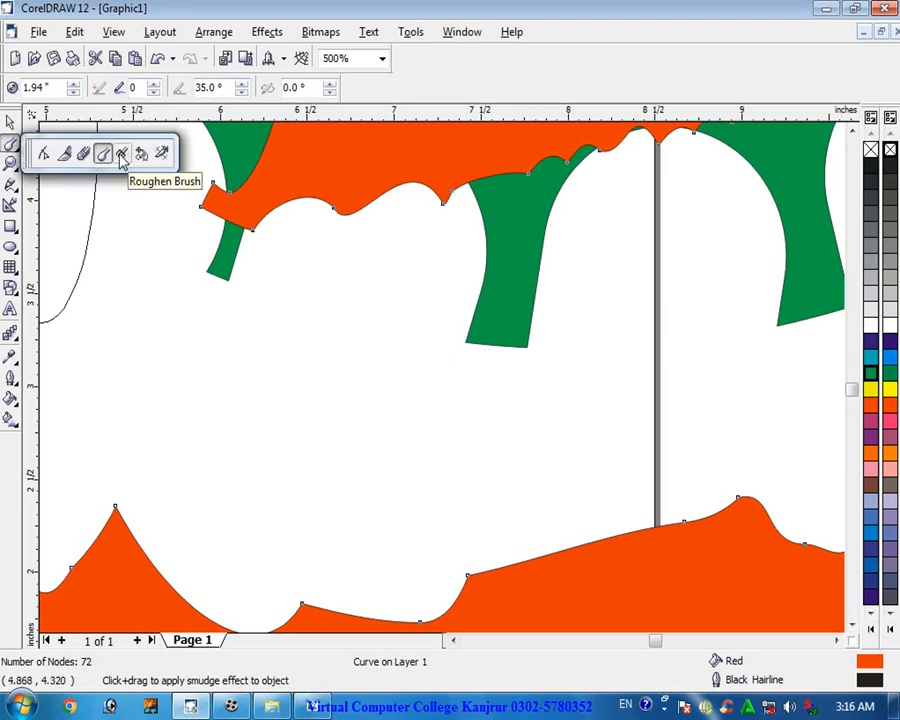
left_click(120, 160)
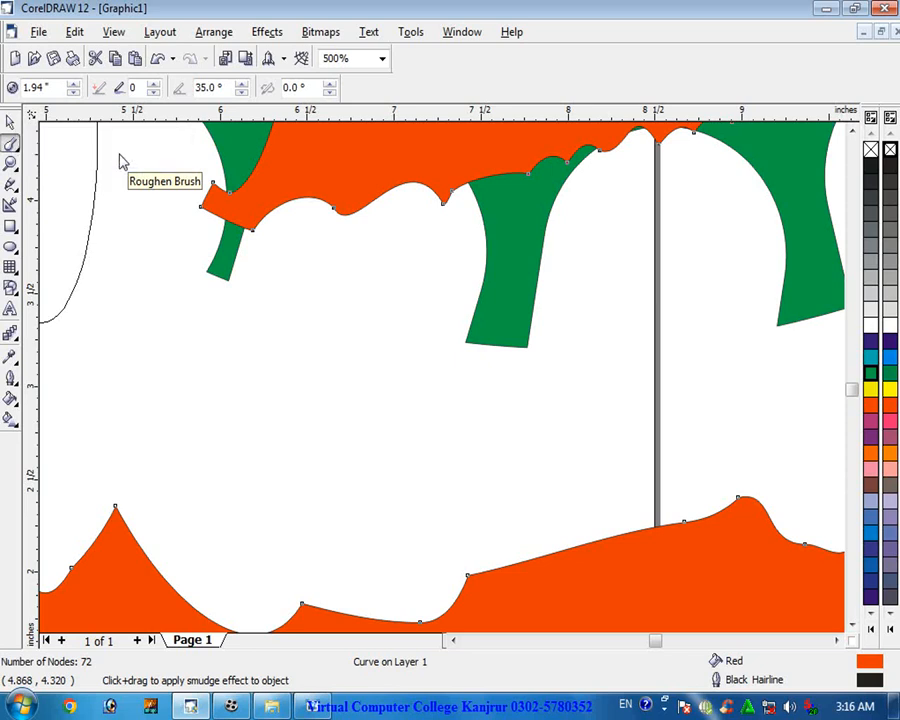
- Create a new document and draw a circle about 14 inches across over the page
key("ctrl+n")
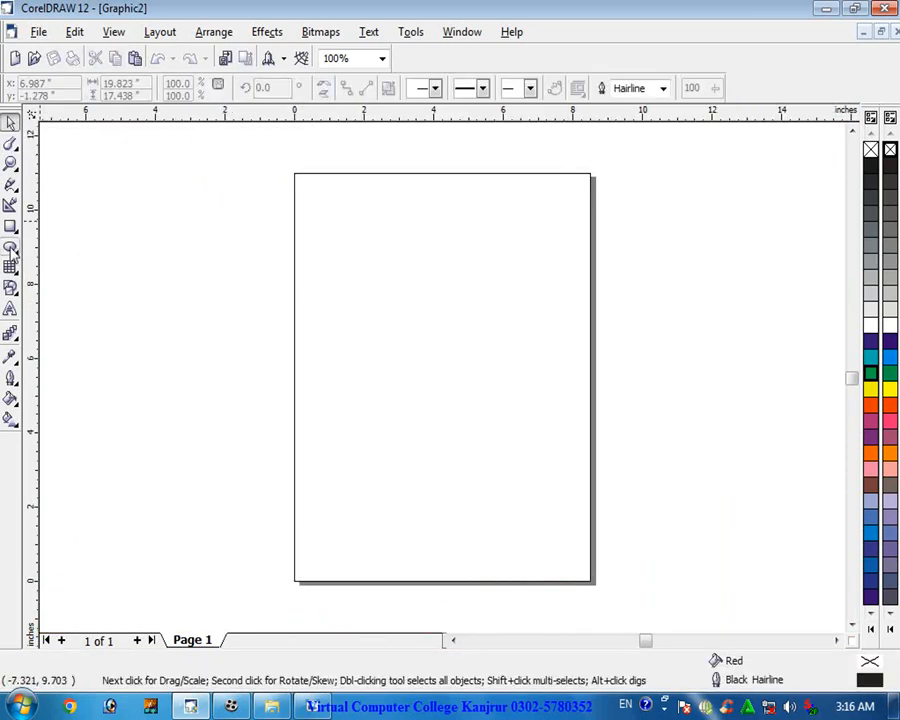
left_click(10, 246)
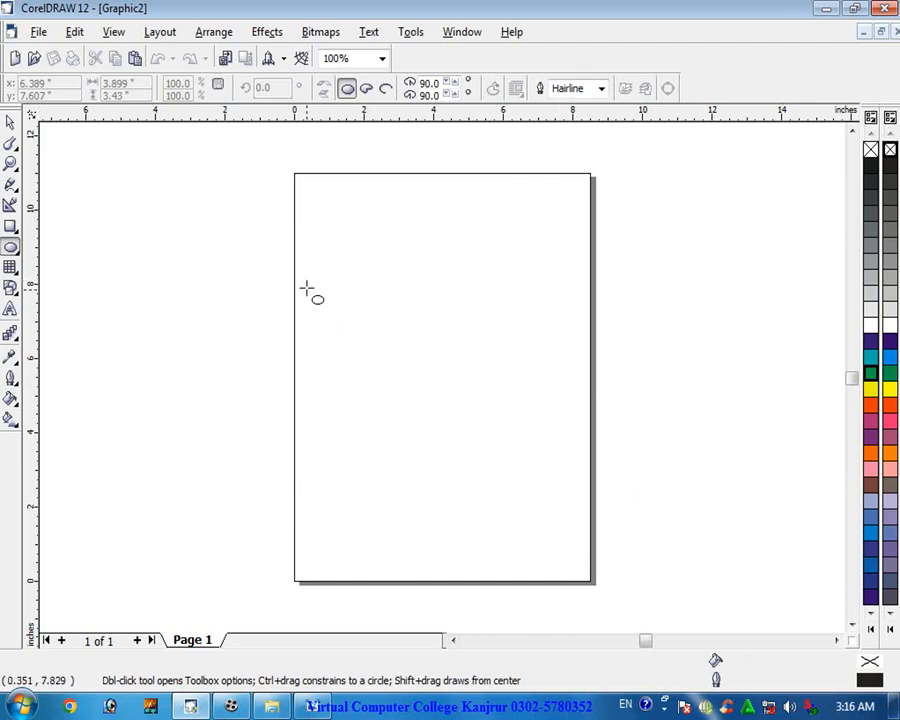
left_click(333, 294)
left_click_drag(333, 294, 768, 414)
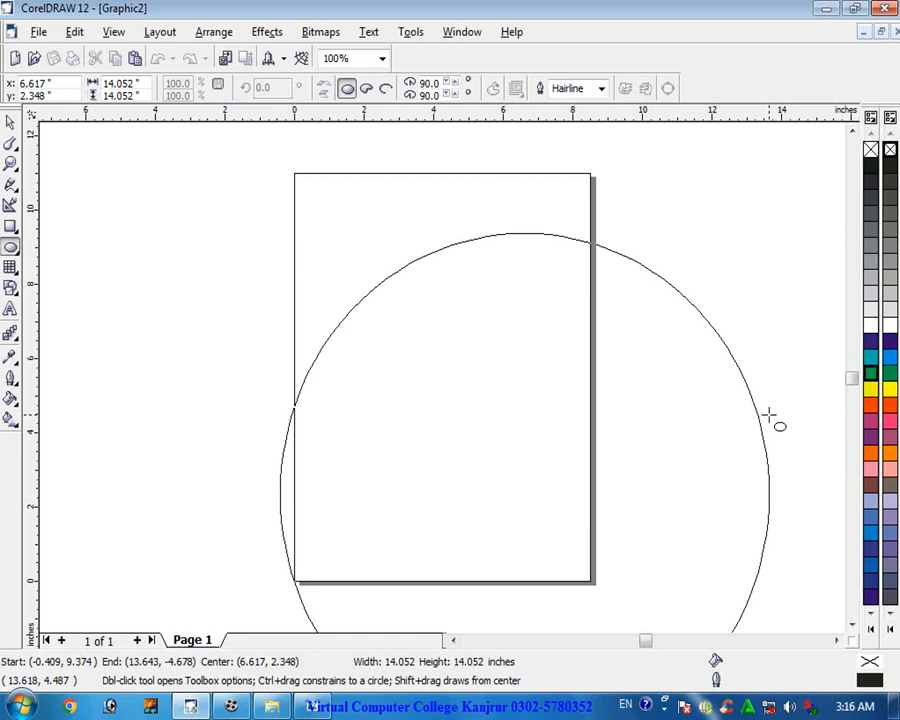
left_click_drag(768, 415, 768, 415)
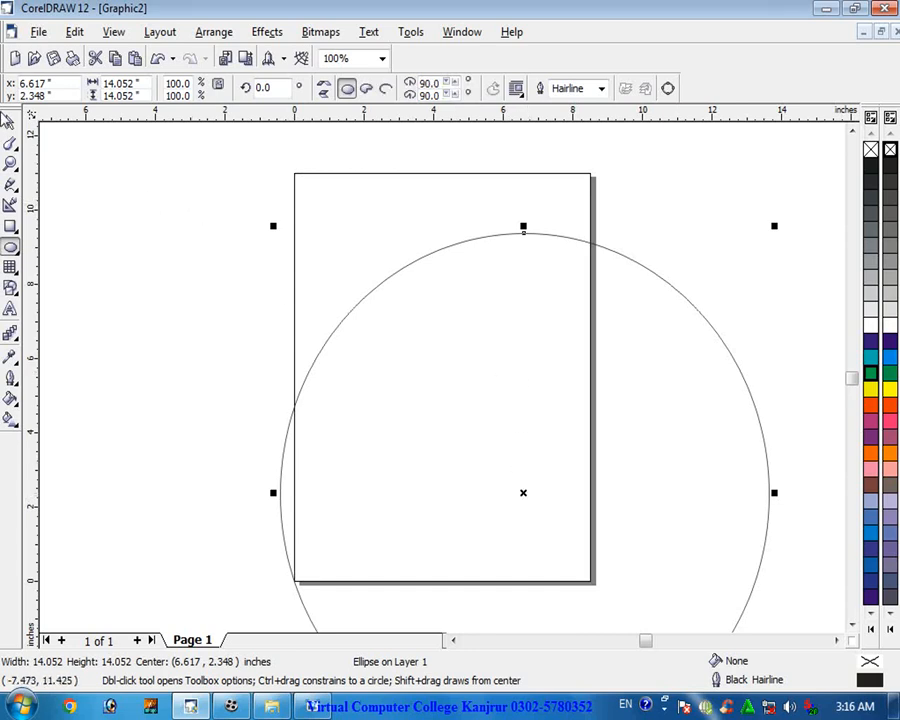
- Fill the circle red and move it up and left on the page
key("space")
left_click(866, 408)
left_click_drag(648, 409, 599, 323)
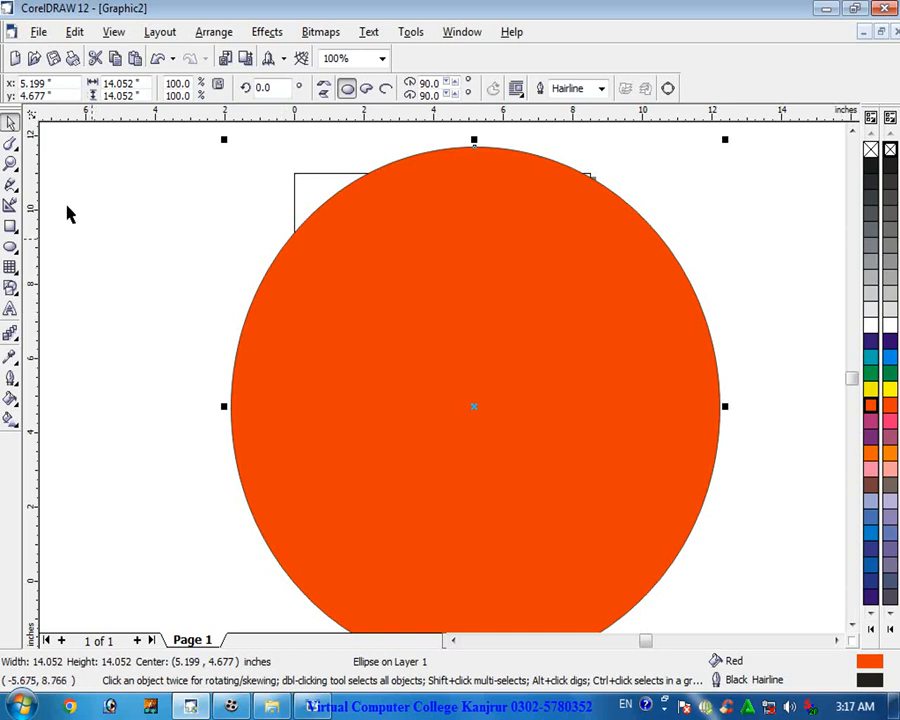
- Switch to the Roughen Brush and set its nib size to 0.37" and frequency to 7
left_click(12, 145)
left_click(12, 145)
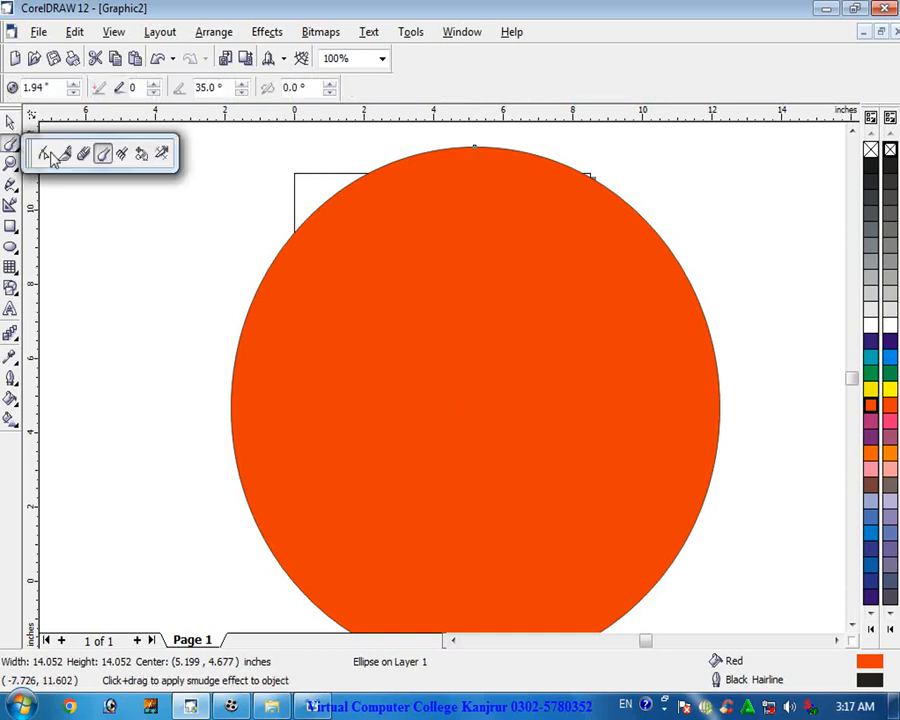
left_click(121, 155)
scroll(532, 153, "up", 5)
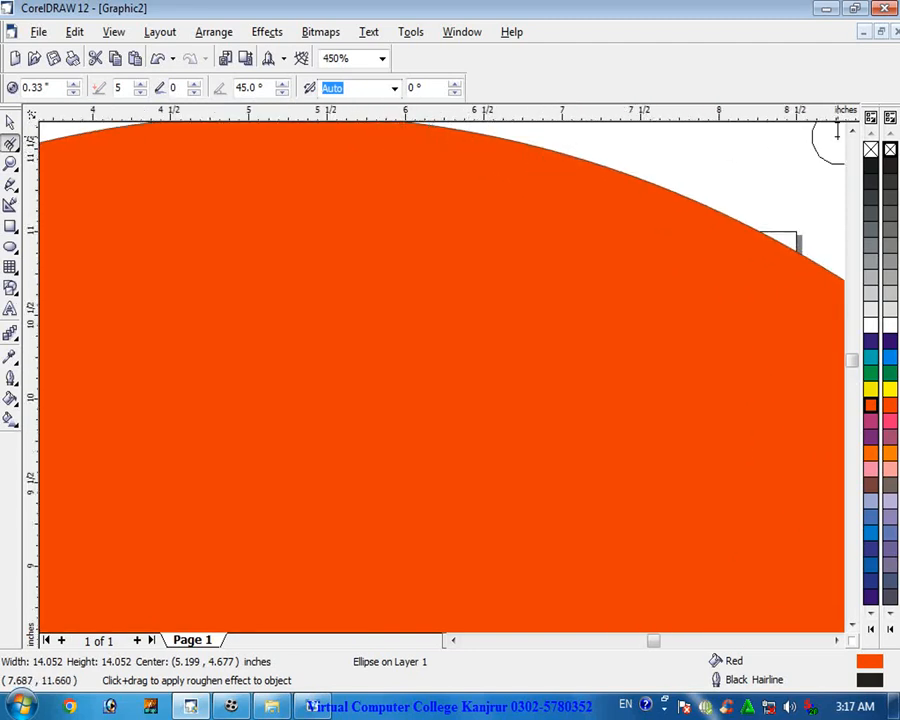
left_click(852, 132)
left_click(852, 132)
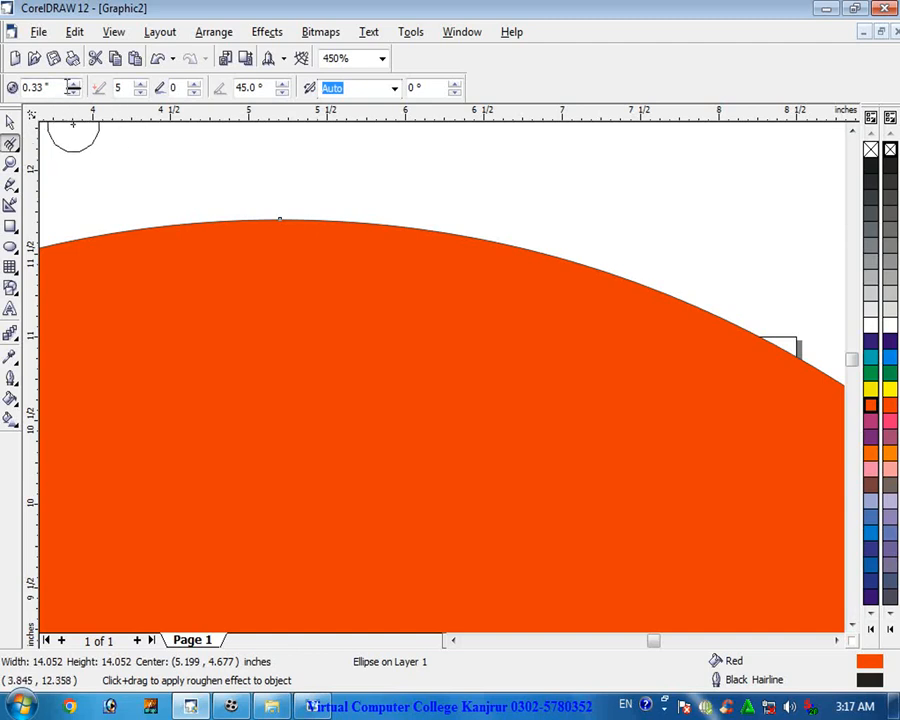
left_click(72, 85)
left_click(72, 85)
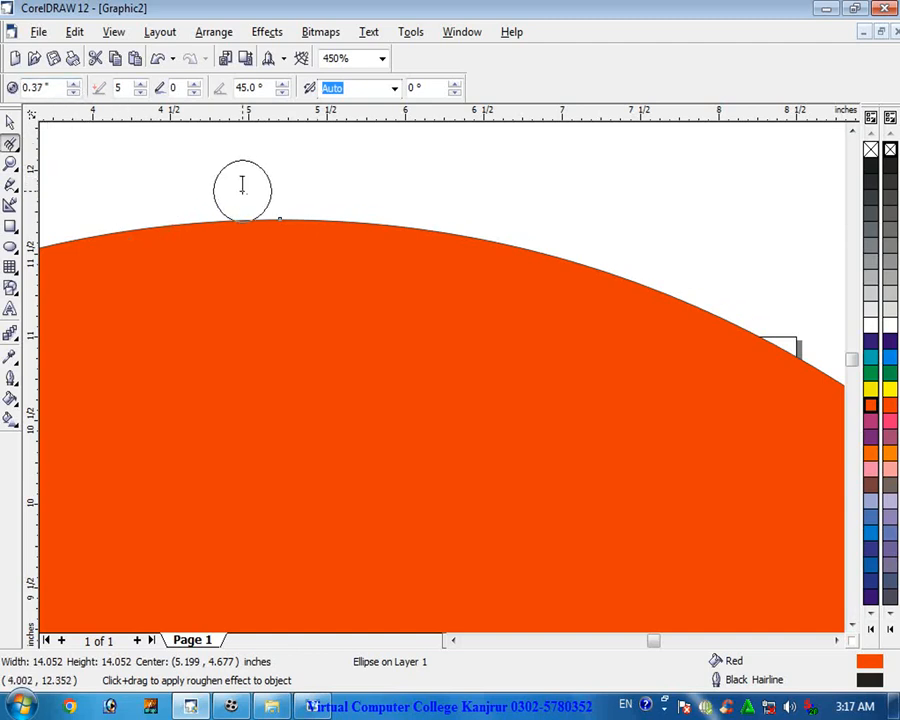
left_click(140, 85)
- Roughen a short stretch of the red circle's top edge into spikes
scroll(350, 225, "up", 2)
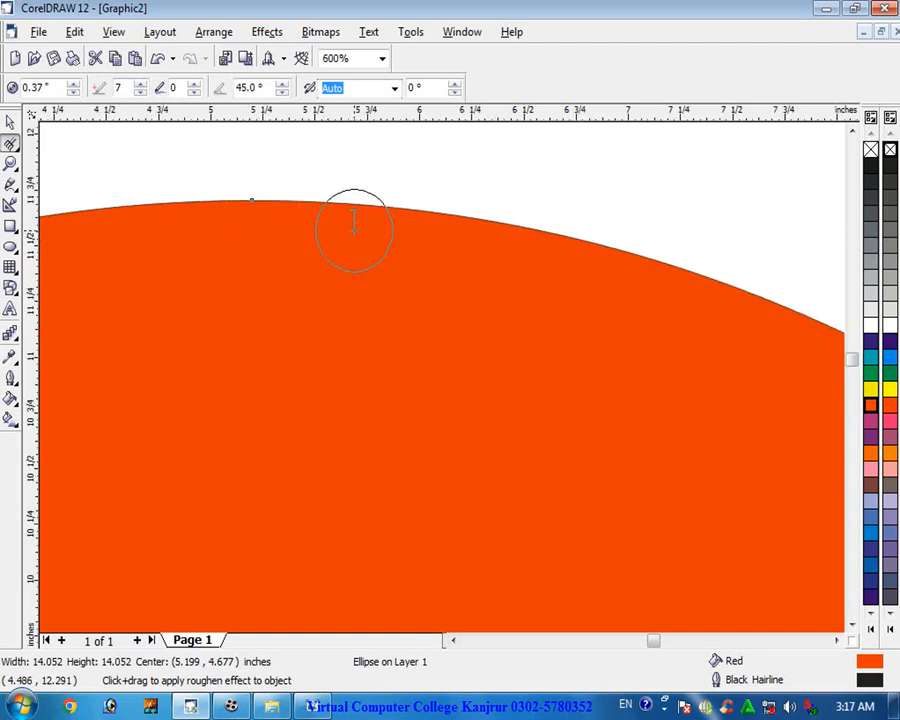
left_click(355, 196)
left_click(484, 393)
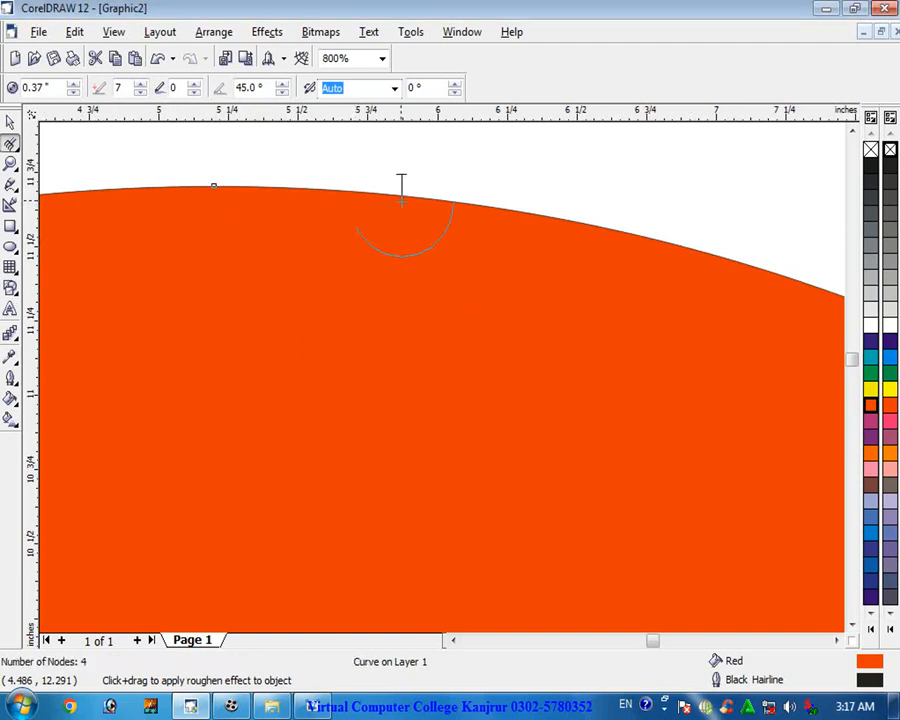
left_click_drag(400, 212, 432, 212)
- Roughen another stretch of the circle's top edge next to the first spikes
scroll(461, 214, "up", 1)
left_click(852, 131)
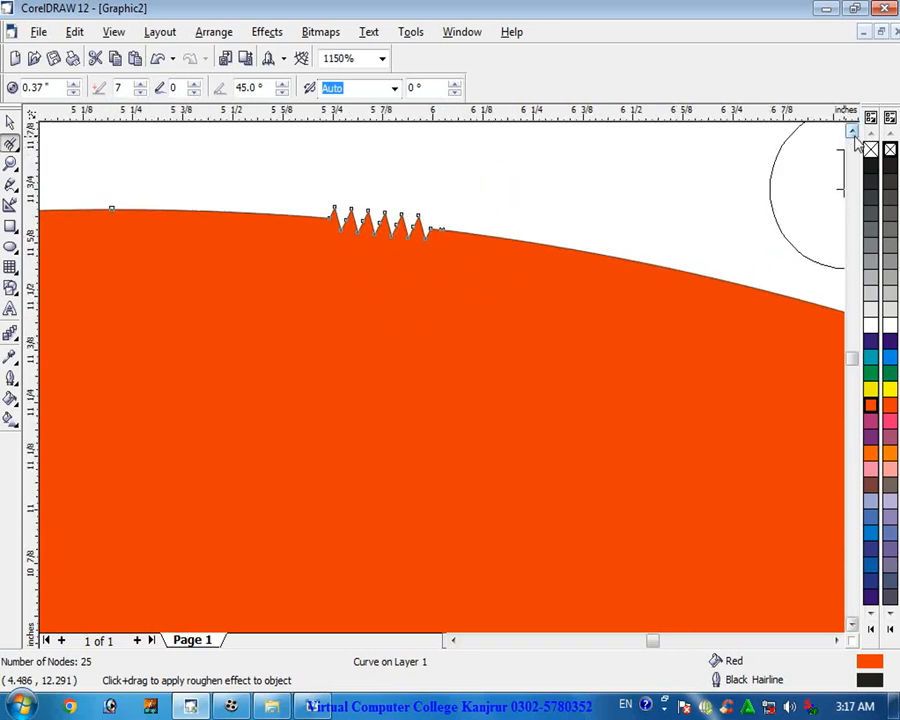
left_click(852, 131)
left_click(852, 131)
scroll(458, 302, "up", 2)
mouse_move(432, 358)
left_mouse_down()
mouse_move(488, 328)
mouse_move(488, 338)
left_mouse_up()
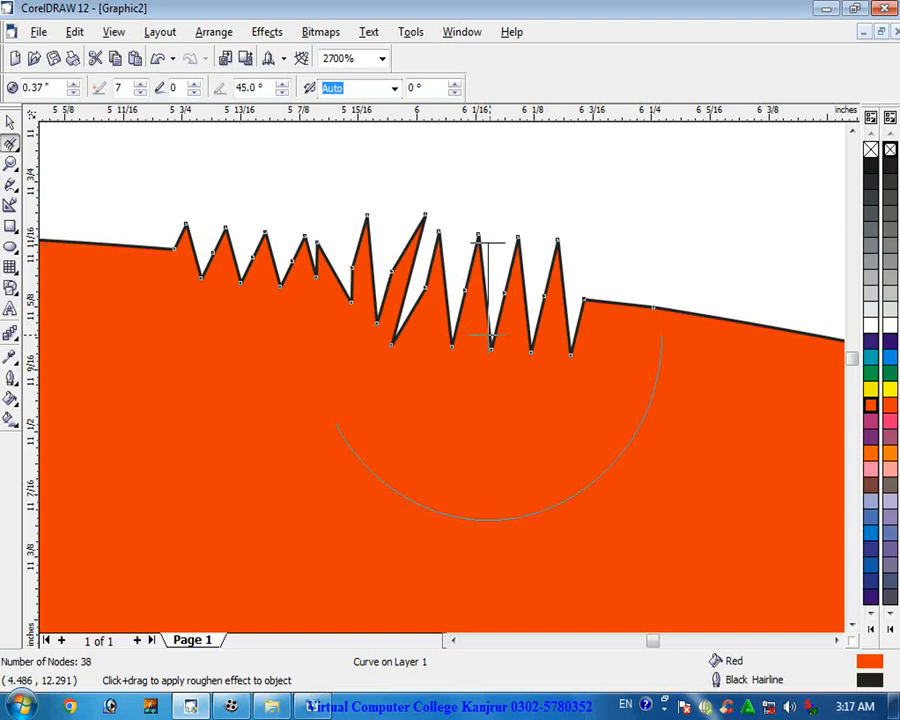
- Extend the roughened spikes further right along the circle's top edge
left_click(836, 640)
left_click(851, 625)
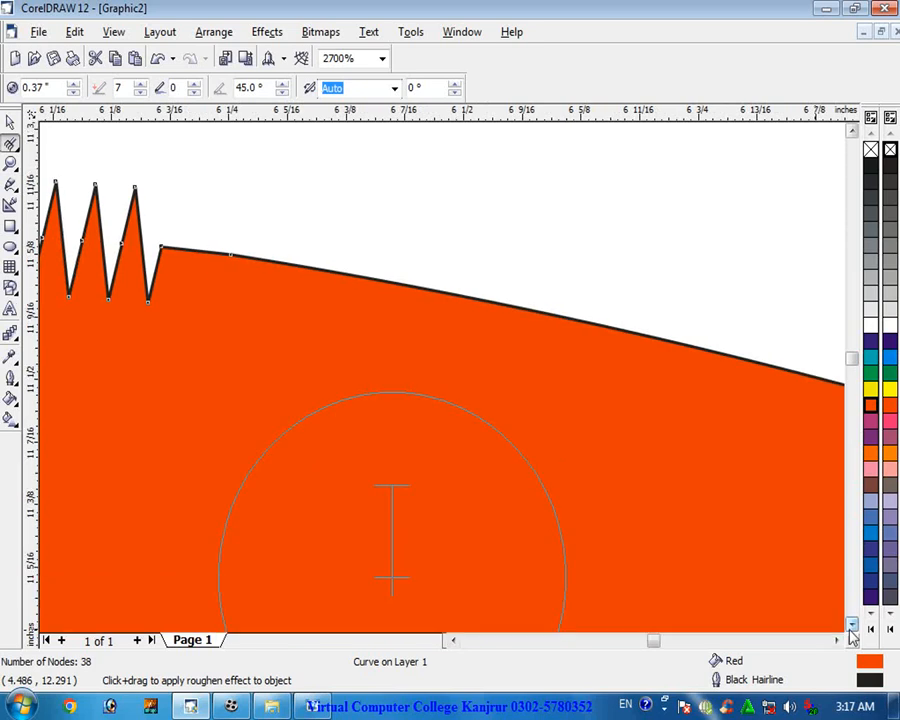
left_click(851, 626)
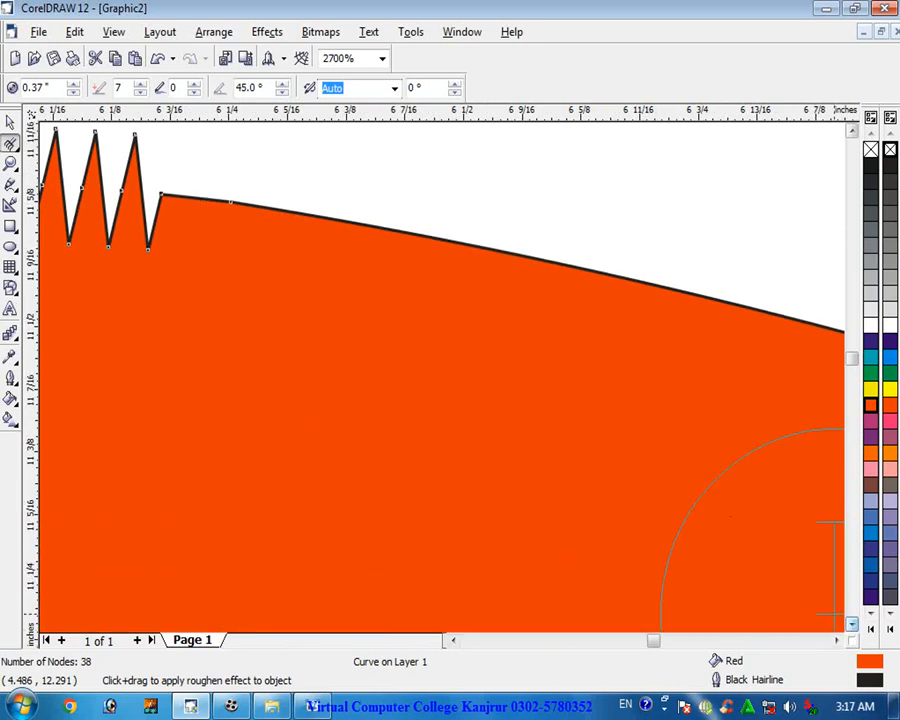
left_click(327, 264)
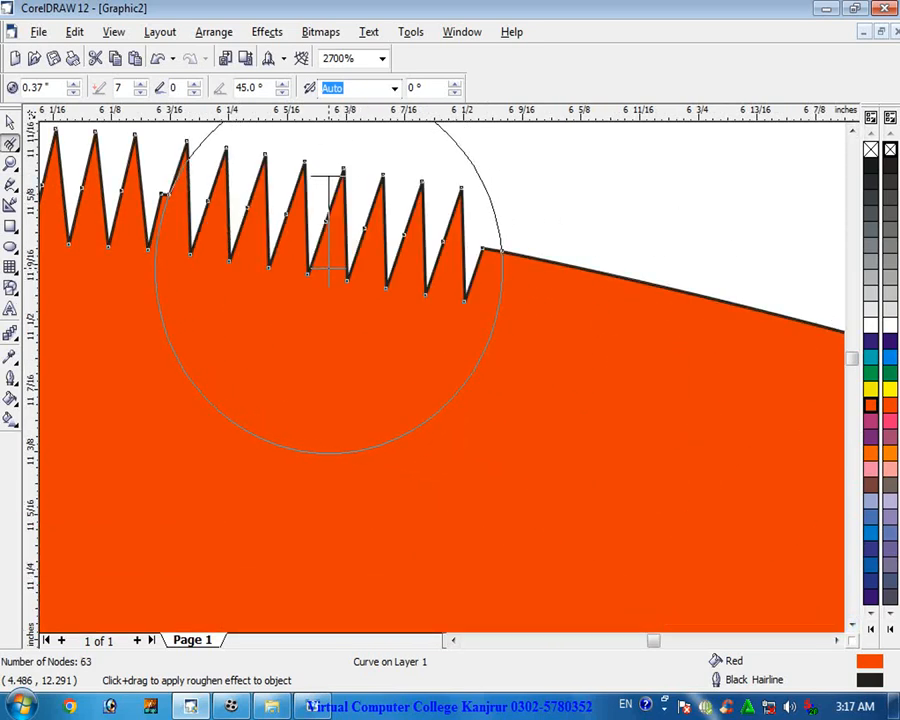
left_click(653, 319)
- Roughen the edge left of the spikes using a 0.3" nib and frequency 4
scroll(664, 455, "down", 1)
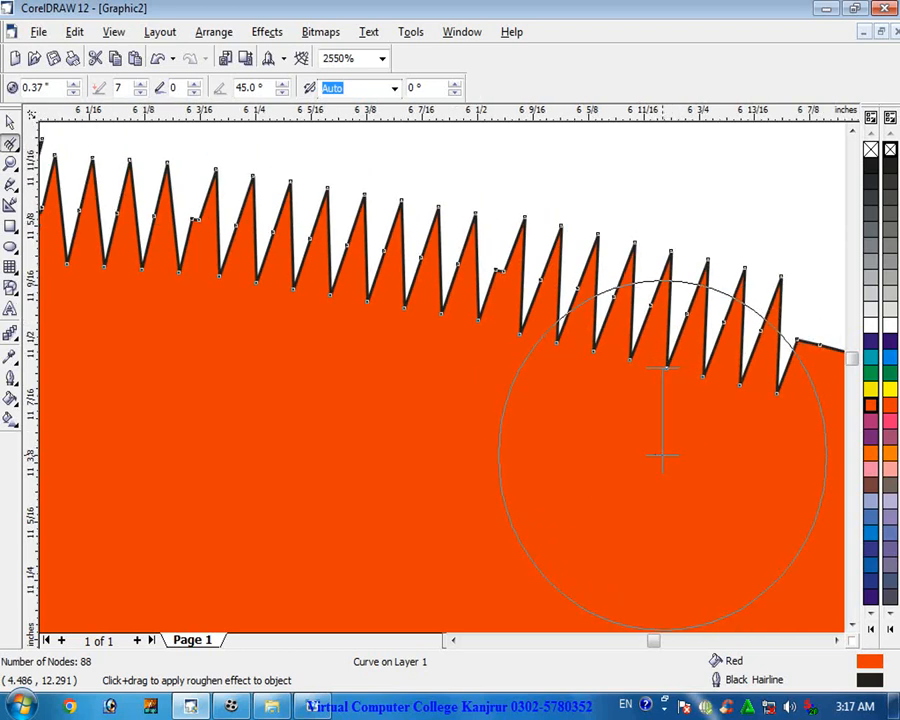
left_click(453, 640)
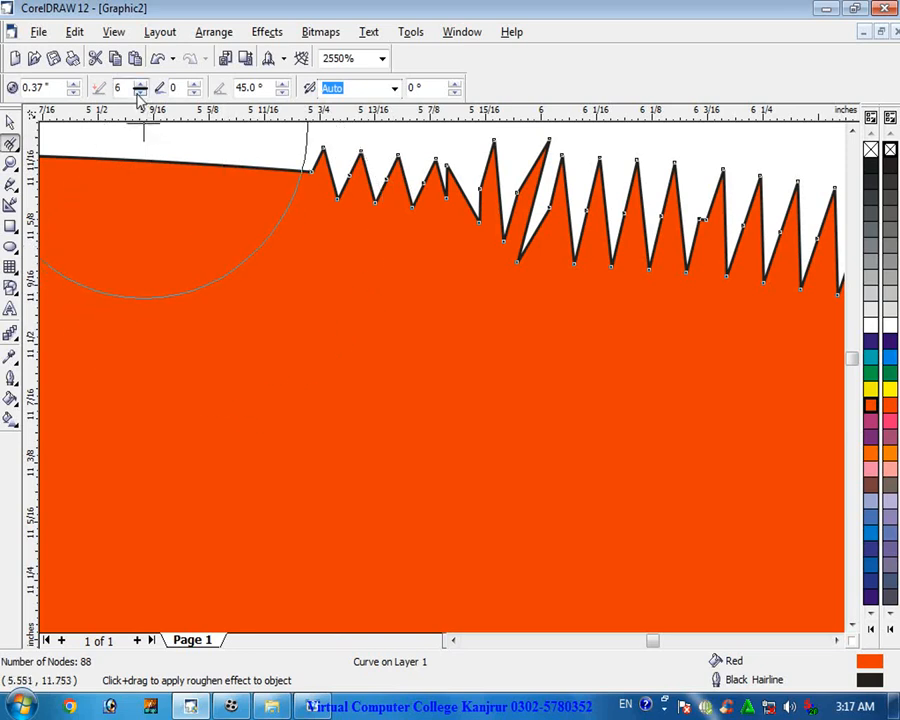
left_click(73, 92)
left_click(453, 640)
left_click(853, 135)
scroll(384, 243, "up", 3)
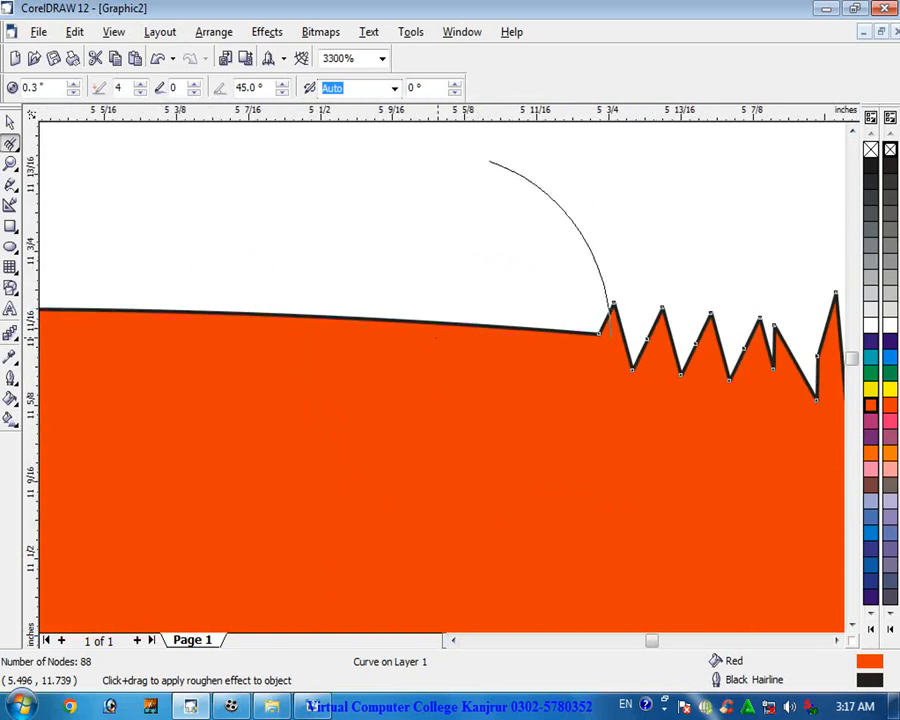
left_click_drag(456, 337, 426, 320)
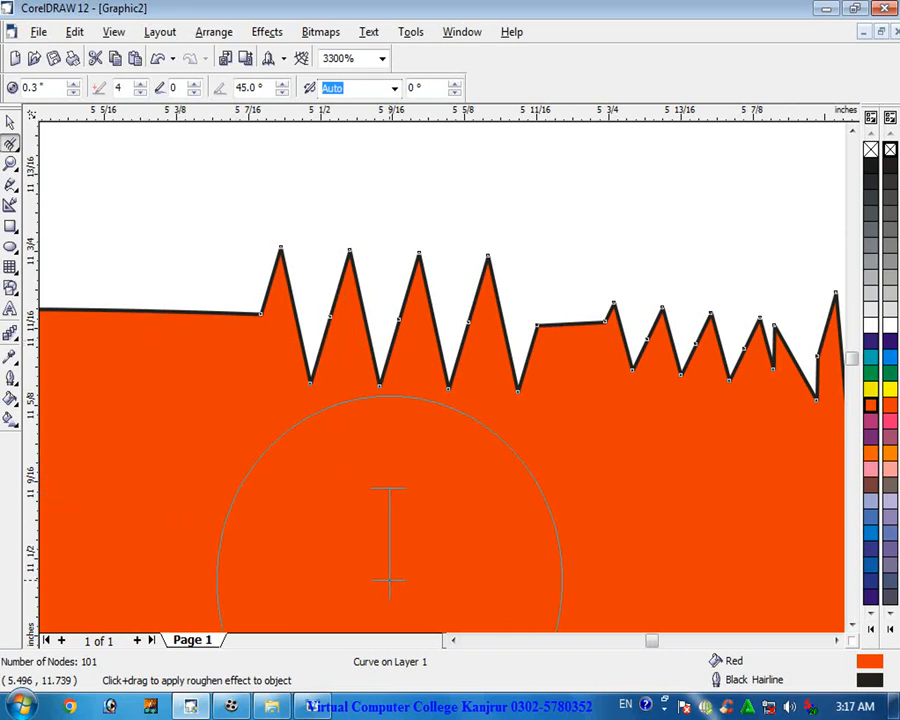
- Roughen more of the top edge further left with the same brush settings
left_click(453, 640)
left_click(453, 640)
mouse_move(413, 365)
left_mouse_down()
mouse_move(354, 342)
mouse_move(275, 356)
left_mouse_up()
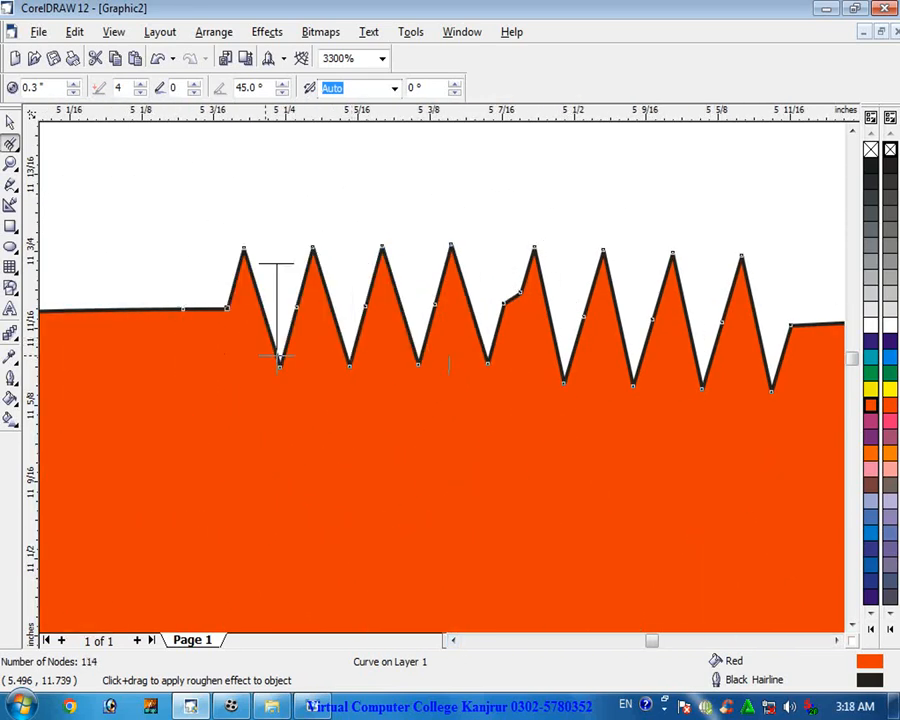
- Roughen back across the existing spikes further left, creating tangled jagged peaks
left_click(453, 640)
left_click(453, 640)
left_click(453, 640)
mouse_move(641, 380)
left_mouse_down()
mouse_move(599, 356)
mouse_move(385, 358)
mouse_move(297, 372)
mouse_move(558, 300)
mouse_move(607, 330)
left_mouse_up()
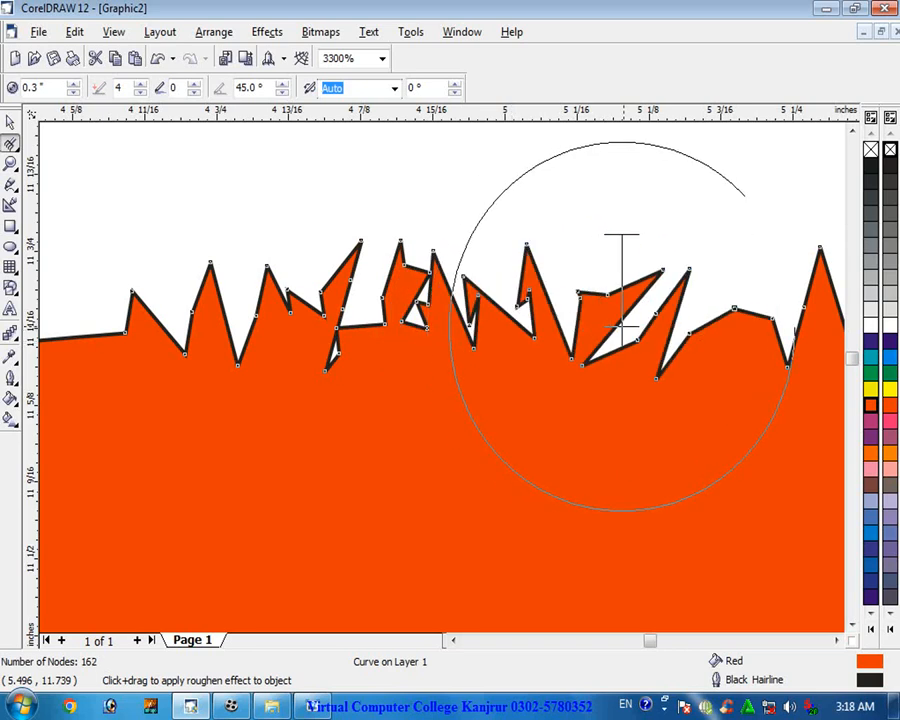
scroll(395, 380, "down", 3)
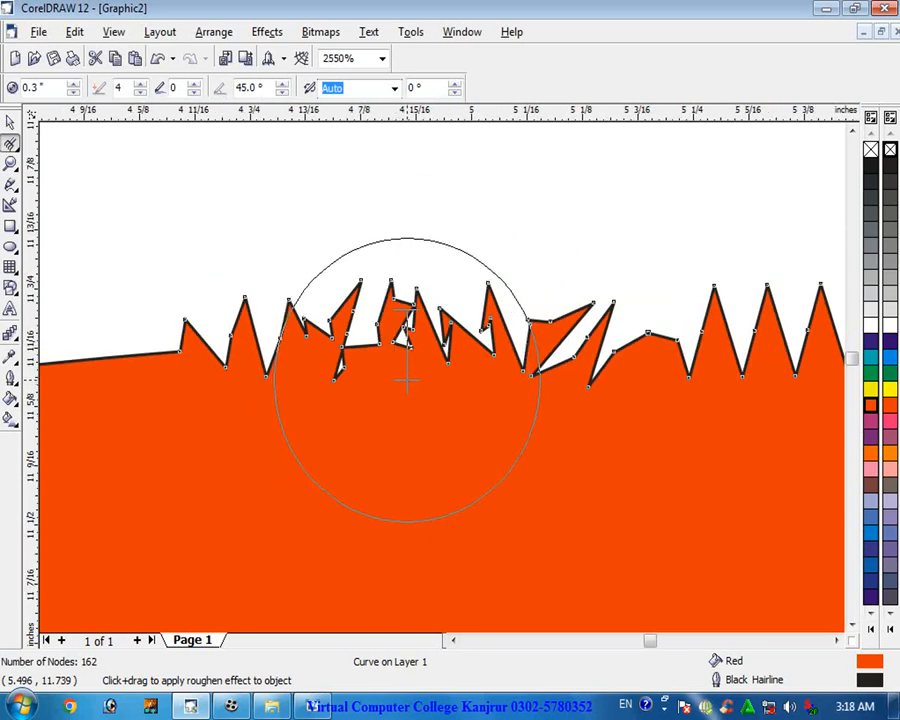
left_click(12, 145)
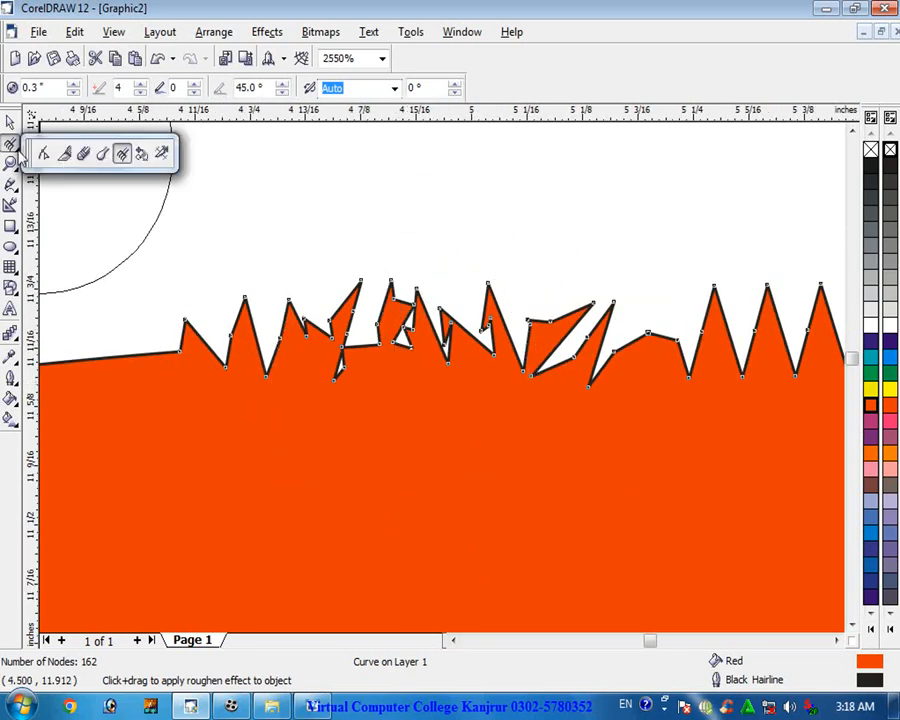
left_click(141, 155)
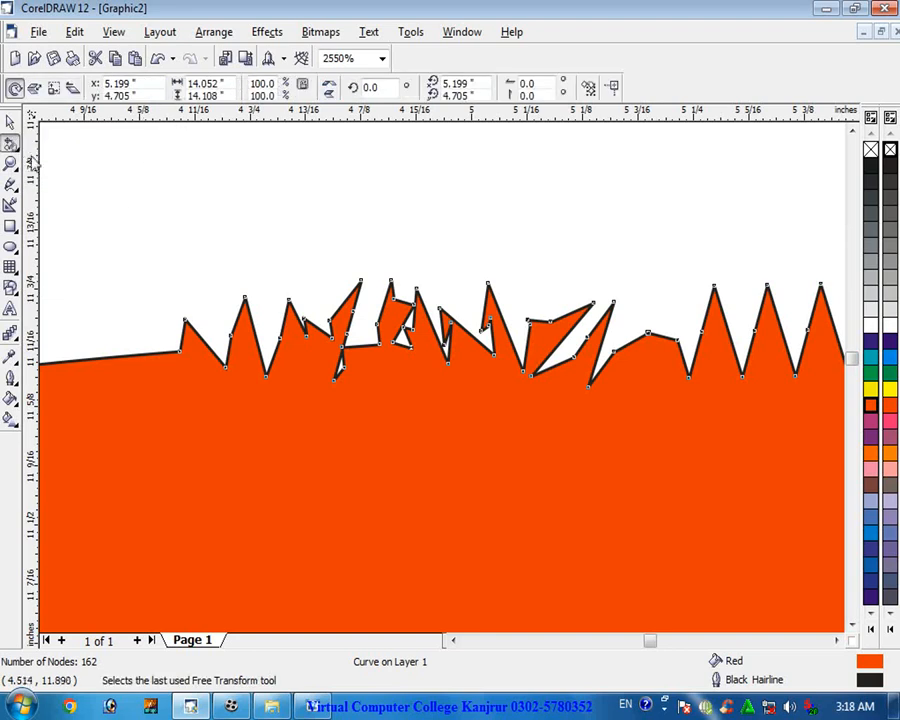
left_click(13, 146)
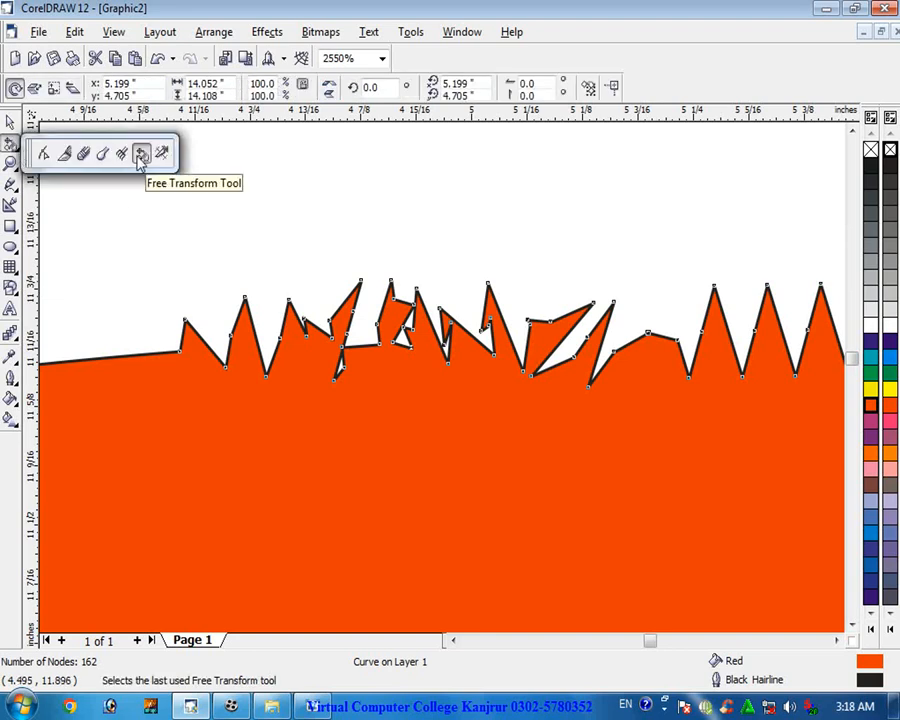
left_click(204, 276)
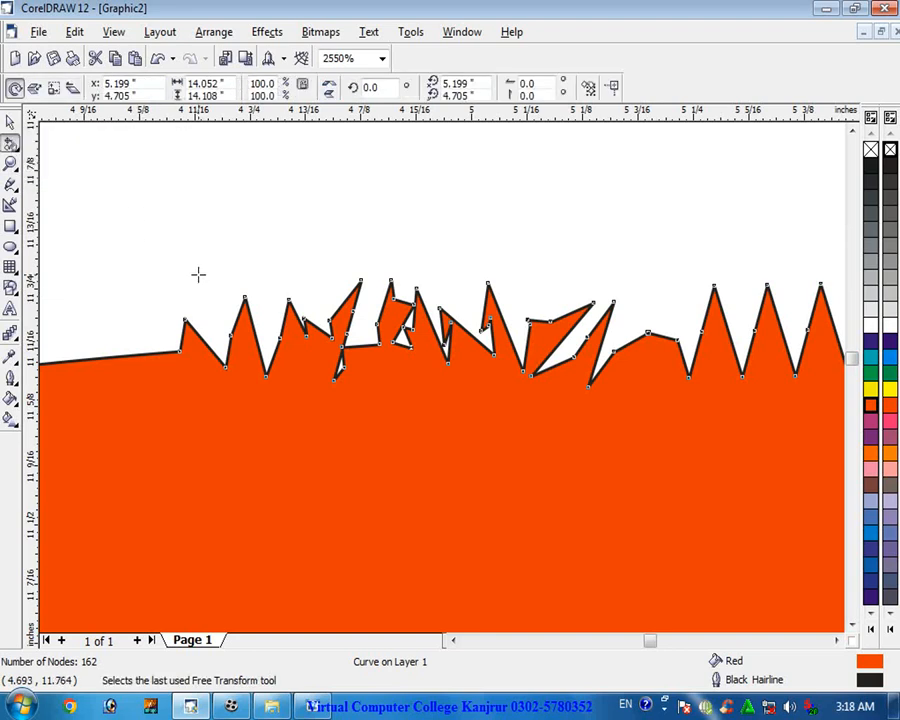
key("Escape")
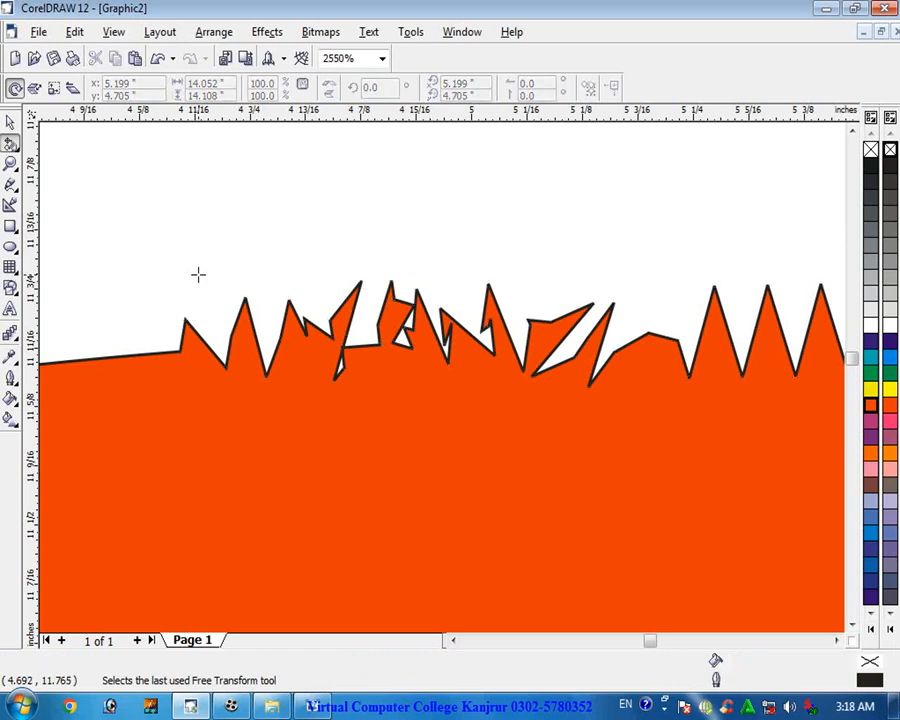
- Move the roughened red circle up and to the right on the page
scroll(194, 276, "down", 10)
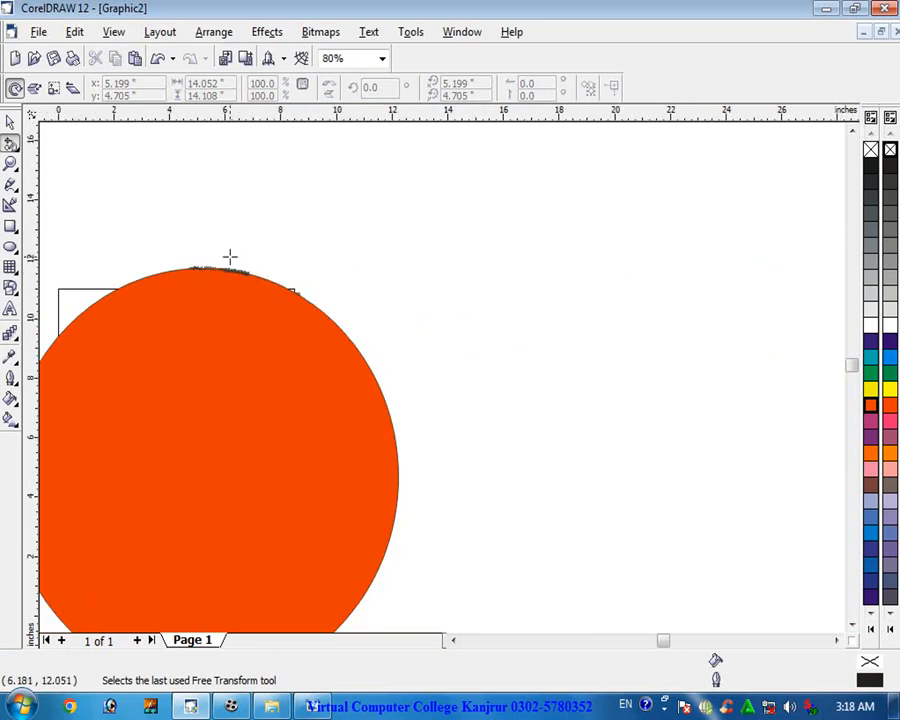
scroll(229, 257, "up", 1)
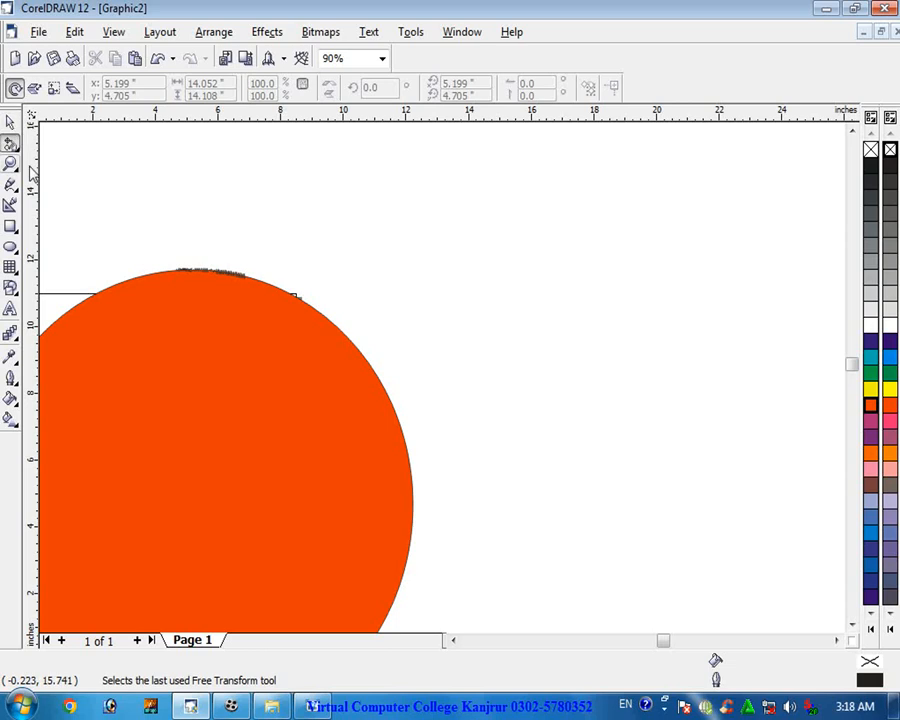
left_click(10, 124)
left_click_drag(154, 316, 344, 264)
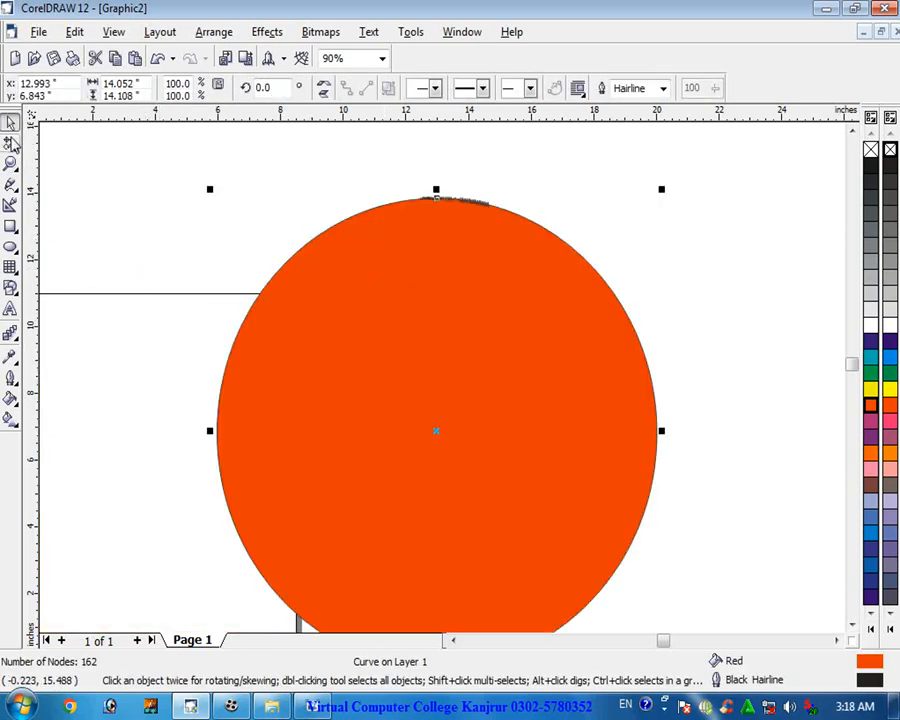
left_click(17, 148)
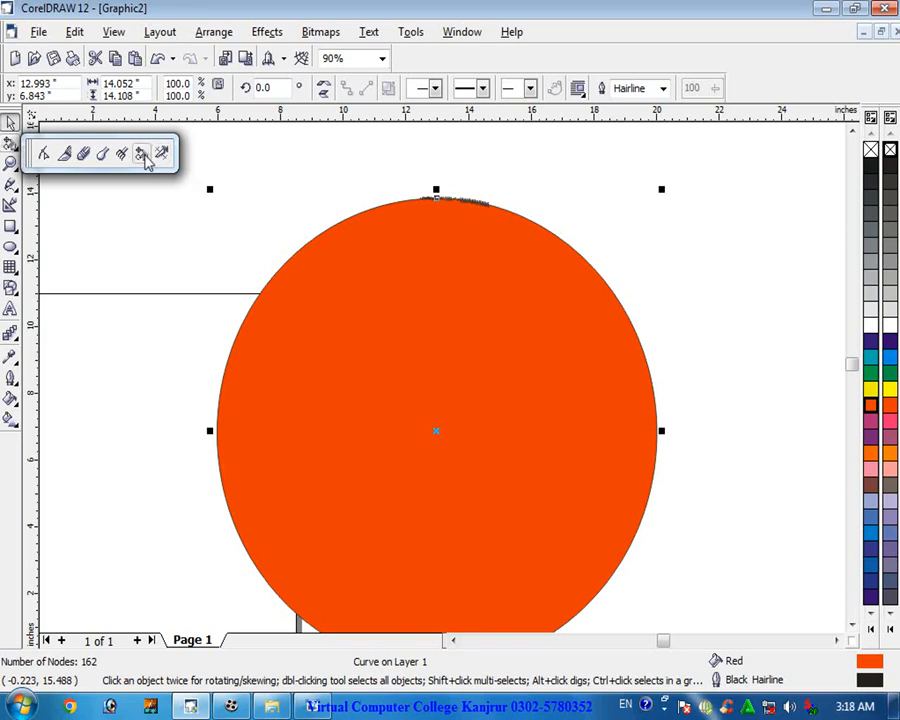
- Rotate the roughened red circle with the Free Transform tool to about 322 degrees
left_click(143, 155)
left_click_drag(604, 224, 544, 264)
- Delete the roughened red circle using the Virtual Segment Delete tool
left_click(12, 146)
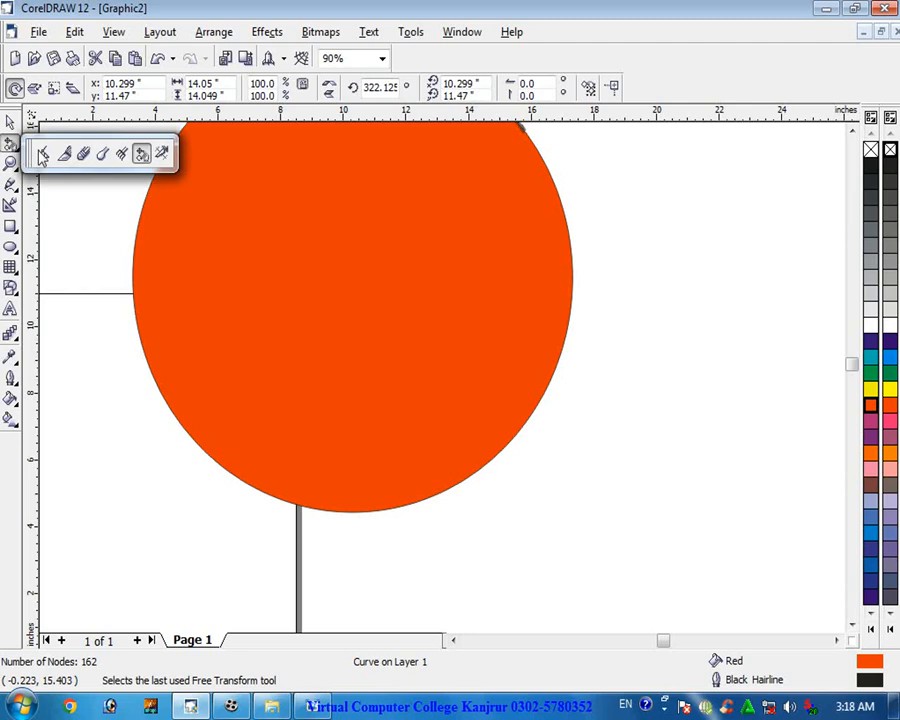
left_click(162, 154)
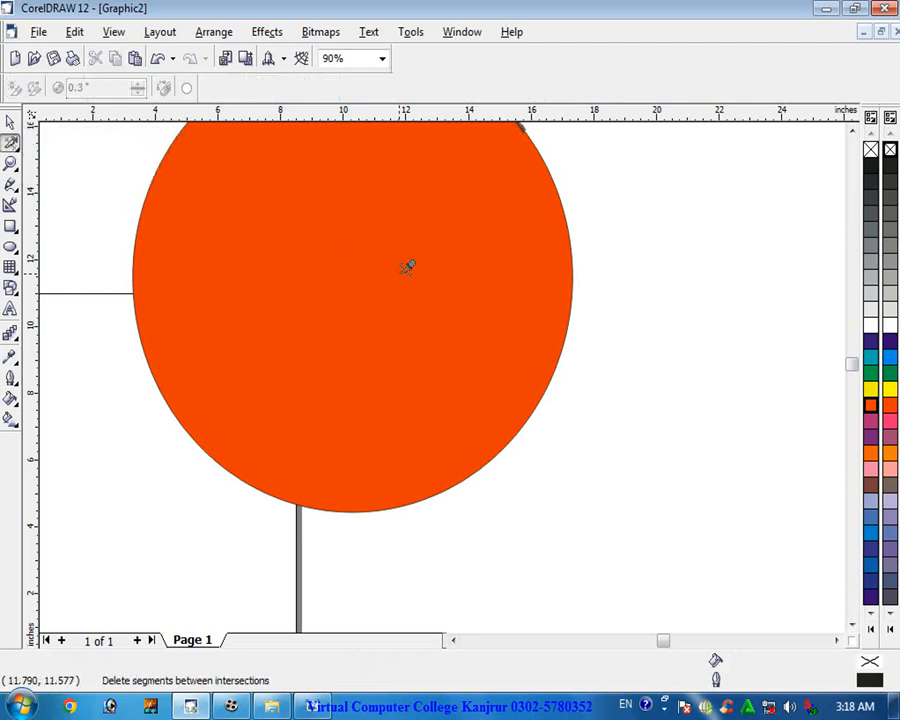
scroll(866, 137, "up", 3)
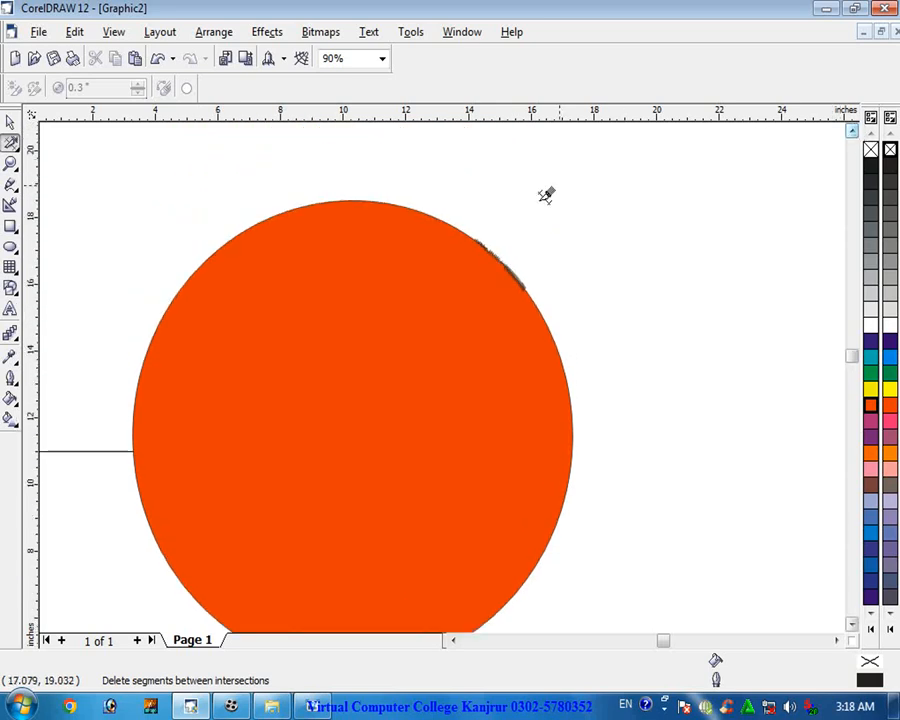
left_click(476, 231)
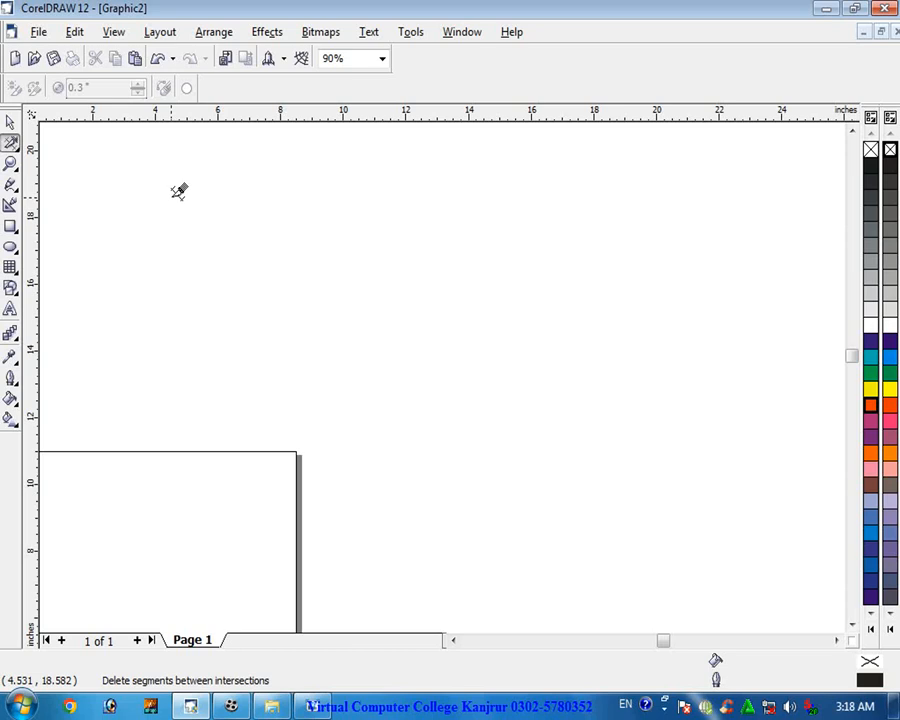
- Import the 1-2-birthday-cake picture from the Foods folder and place it about 5.9 inches wide on the canvas
key("ctrl+i")
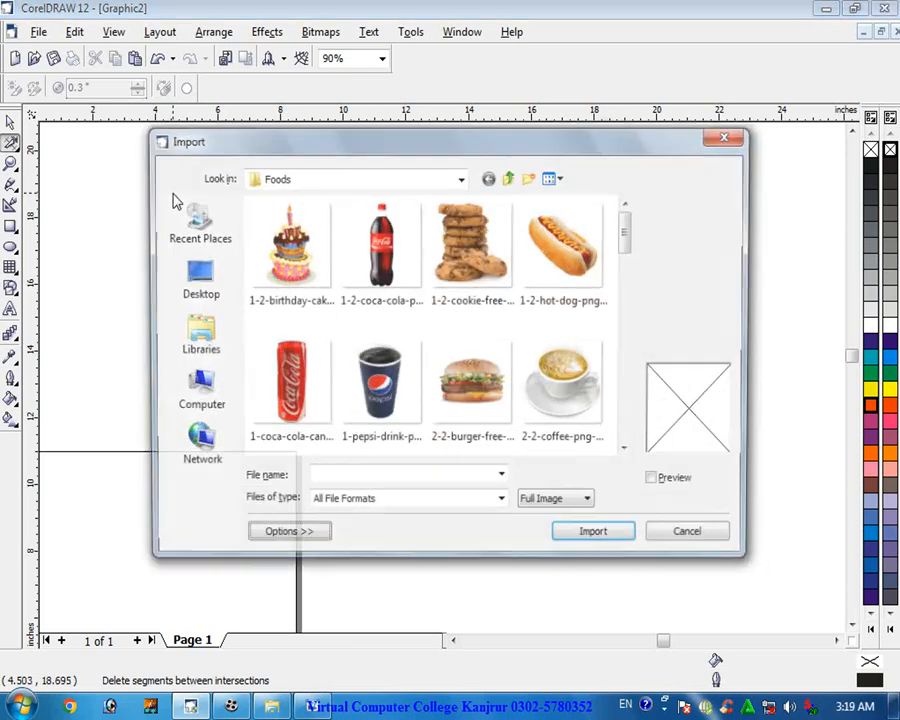
double_click(282, 245)
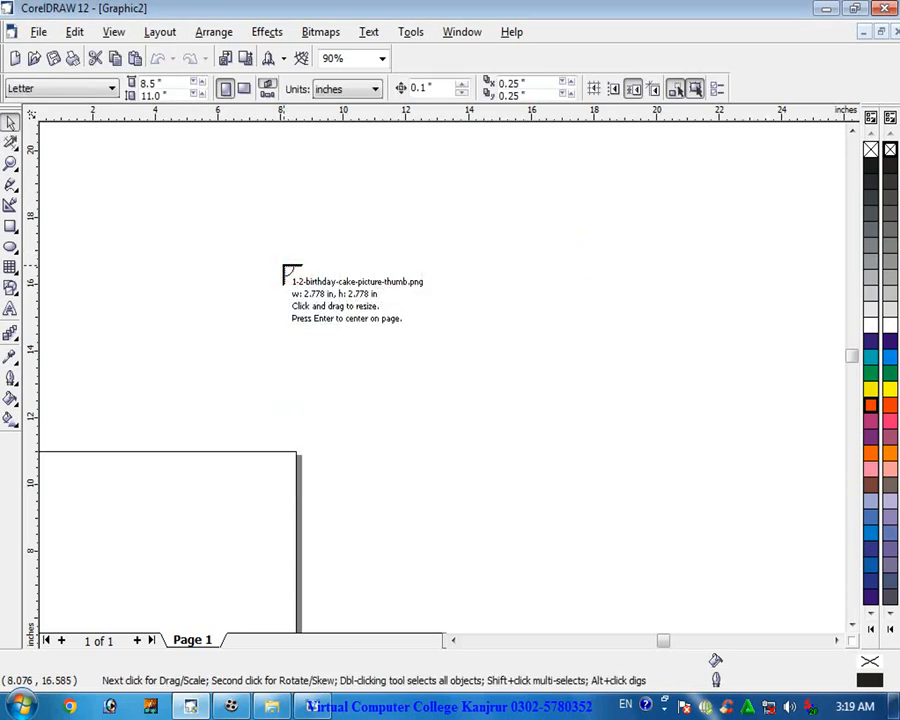
left_click(279, 259)
left_click_drag(383, 375, 518, 469)
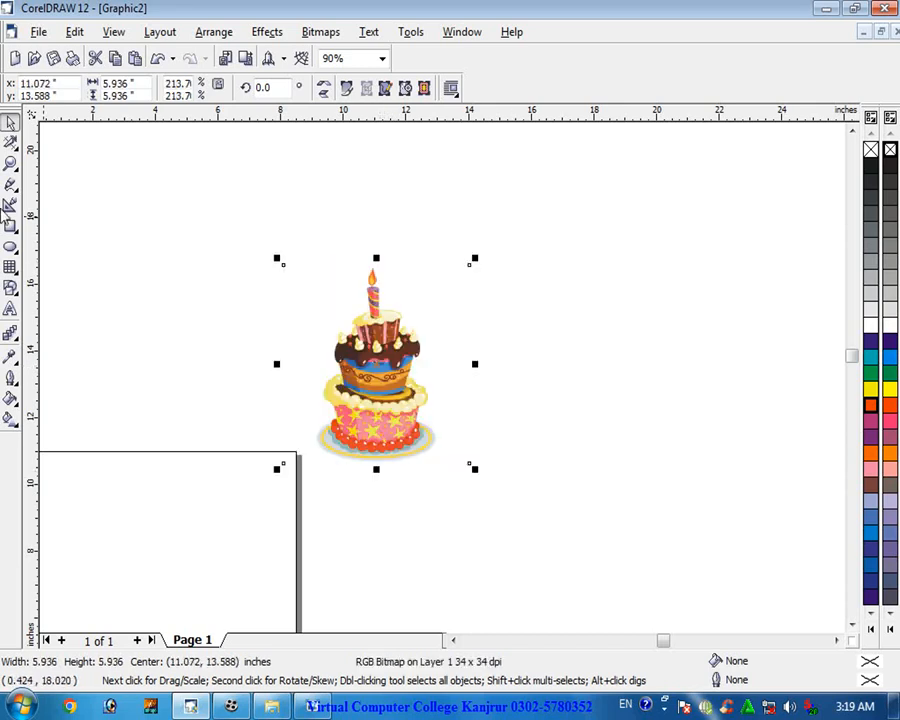
- Zoom in step by step on the cake's candle with the Zoom tool up to 360%
left_click(12, 166)
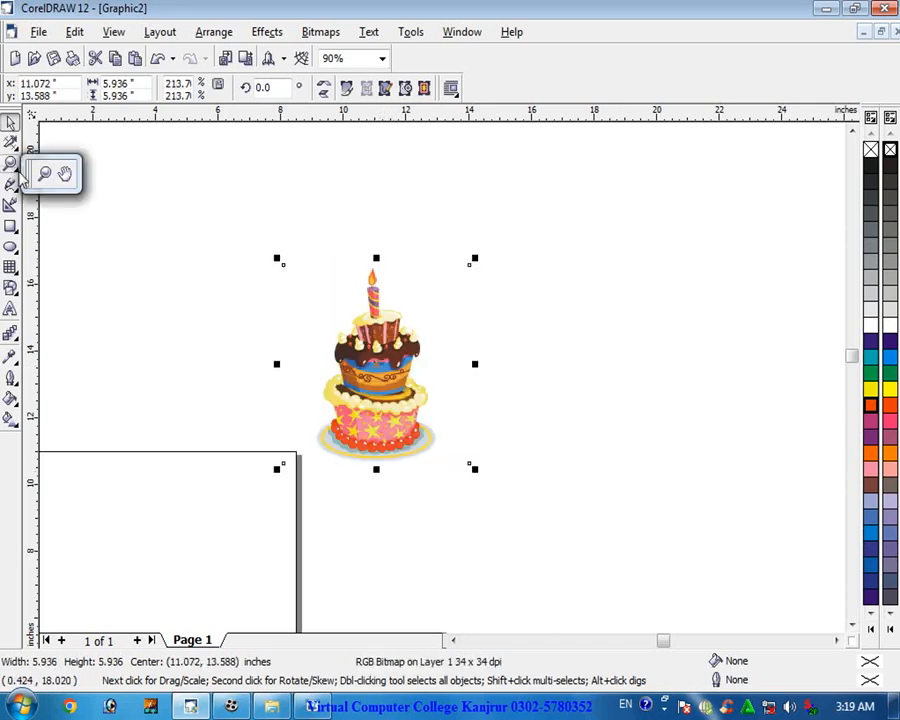
key("super+plus")
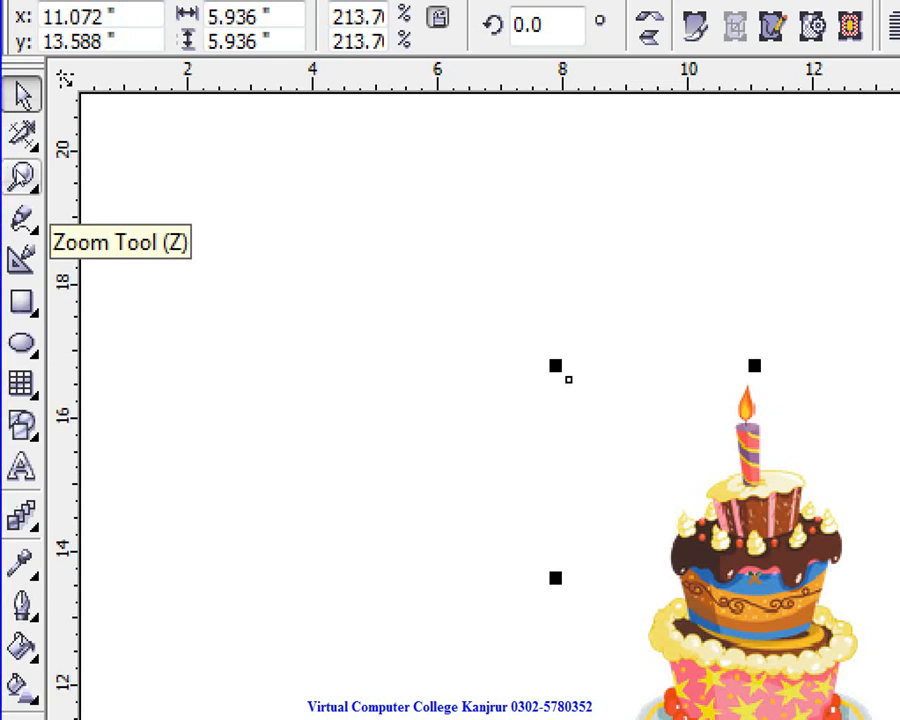
left_click(22, 177)
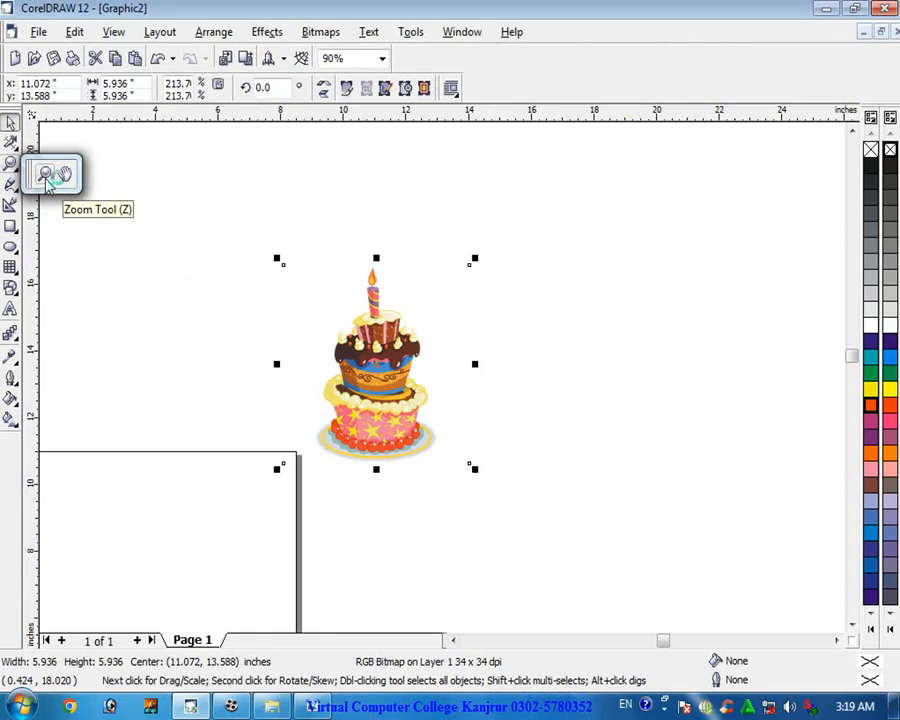
left_click(45, 176)
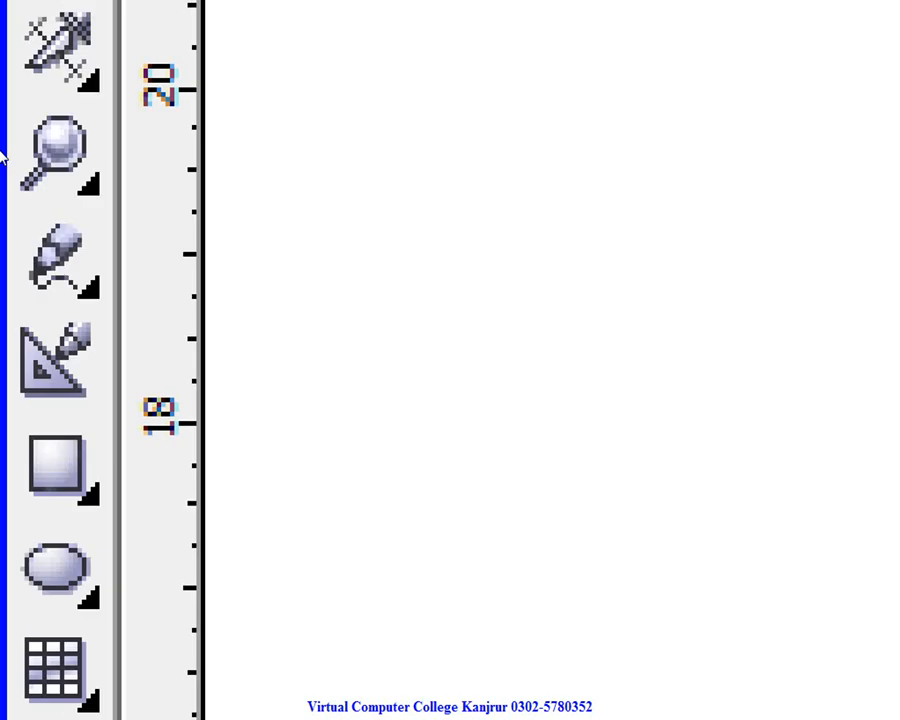
left_click(16, 171)
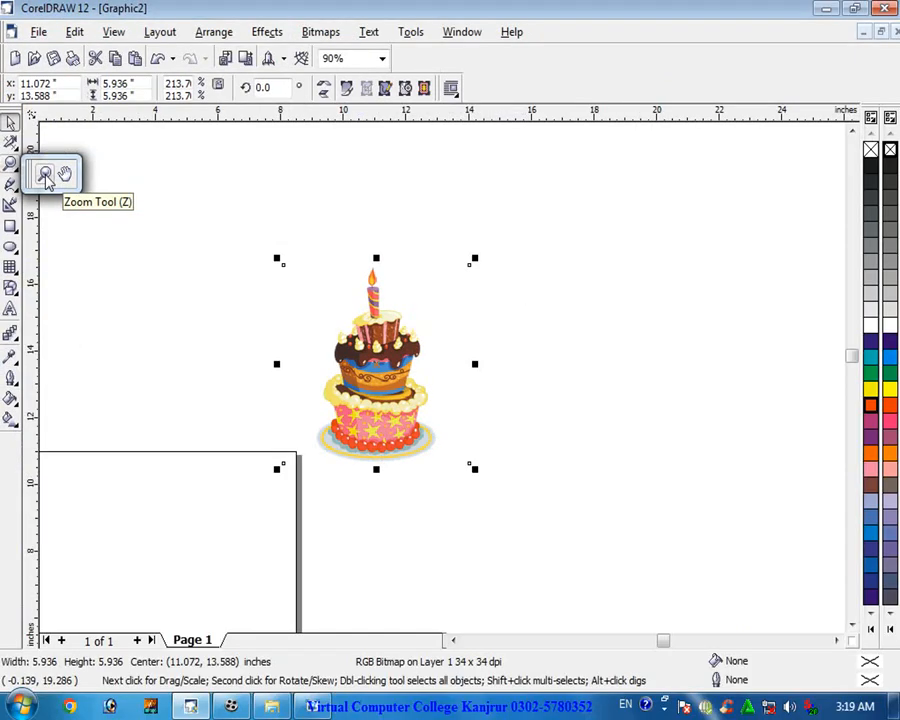
left_click(45, 176)
left_click(410, 333)
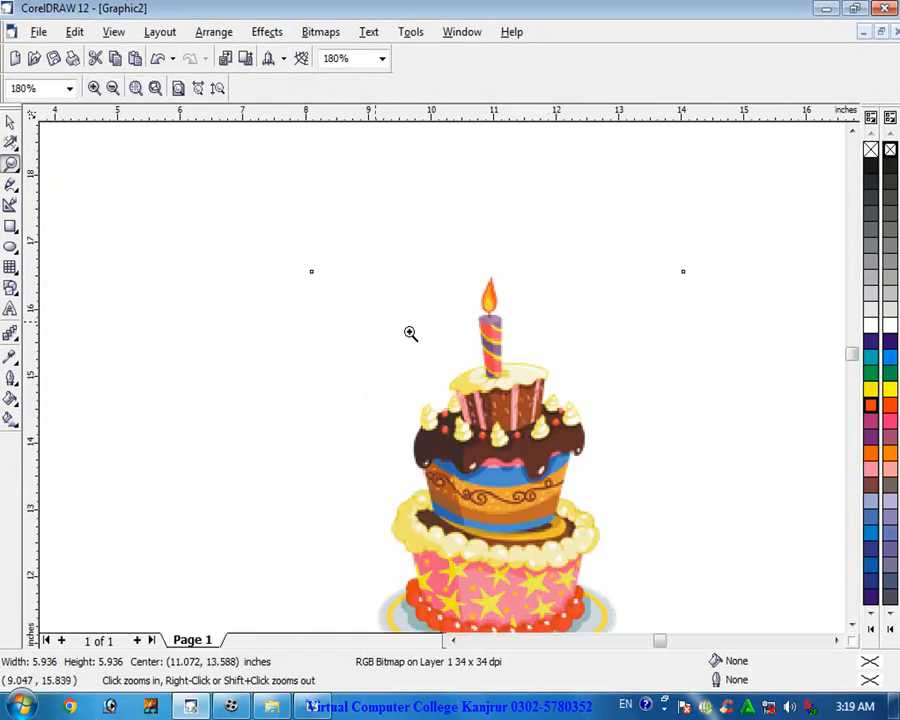
left_click(484, 360)
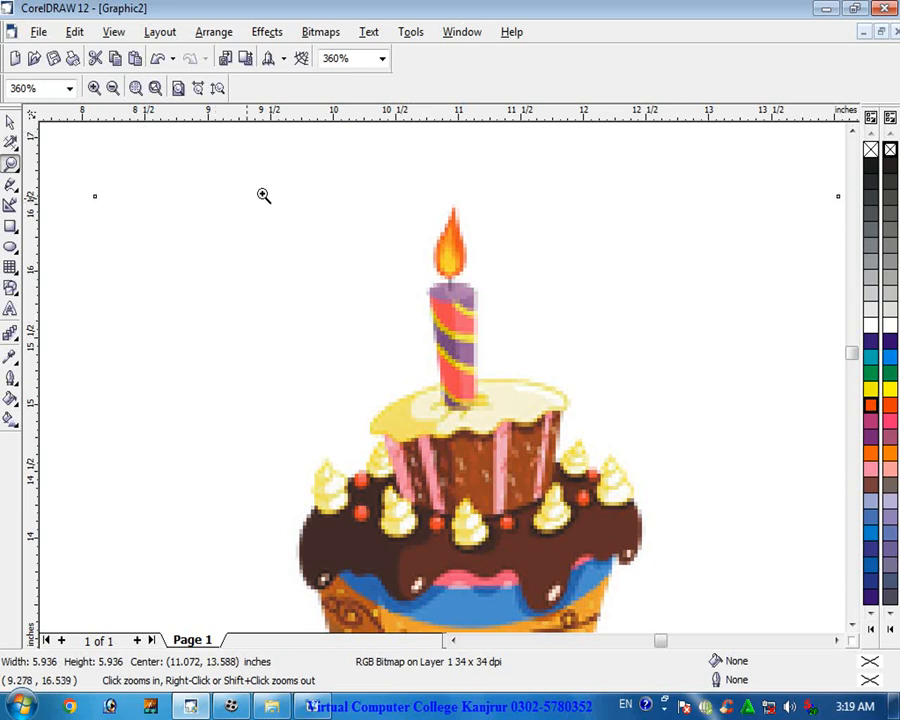
- Zoom out repeatedly to the smallest view and dismiss the drawing-space boundary message
right_click(367, 194)
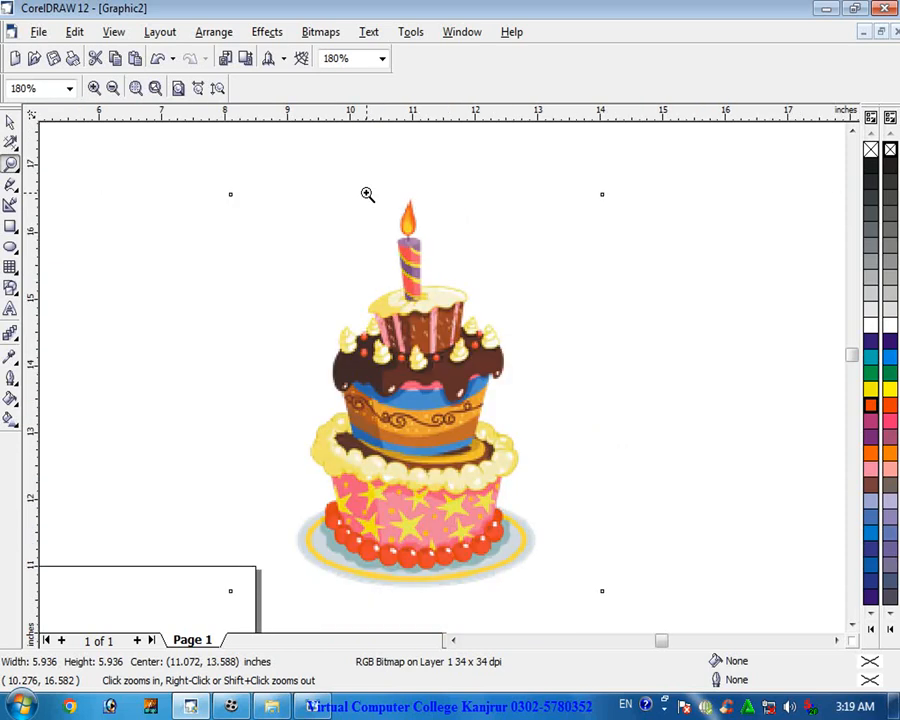
right_click(367, 194)
right_click(366, 194)
right_click(366, 194)
right_click(366, 194)
right_click(366, 194)
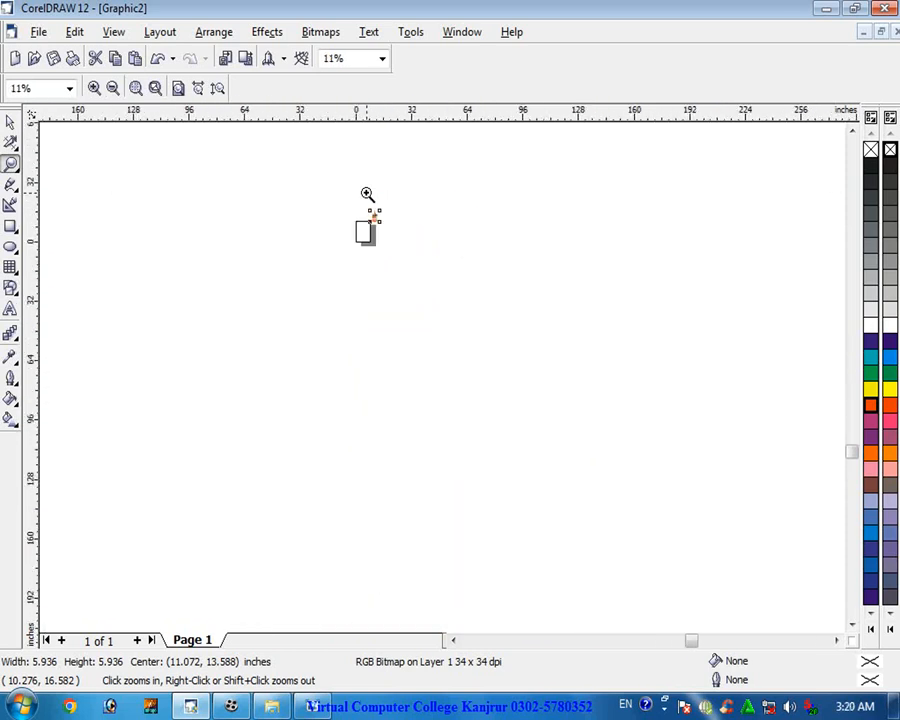
right_click(366, 194)
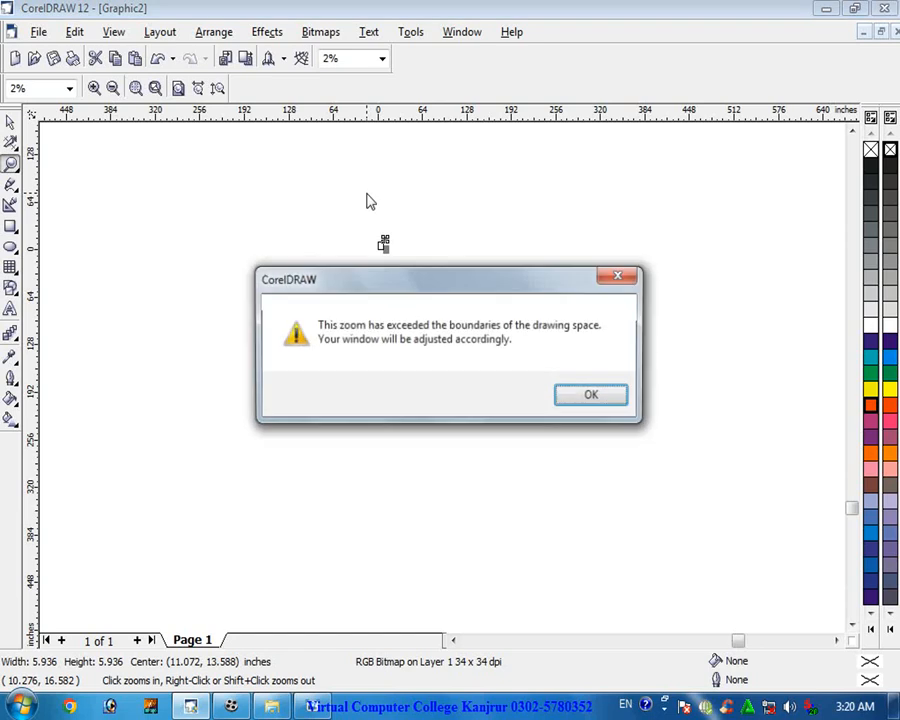
left_click(616, 395)
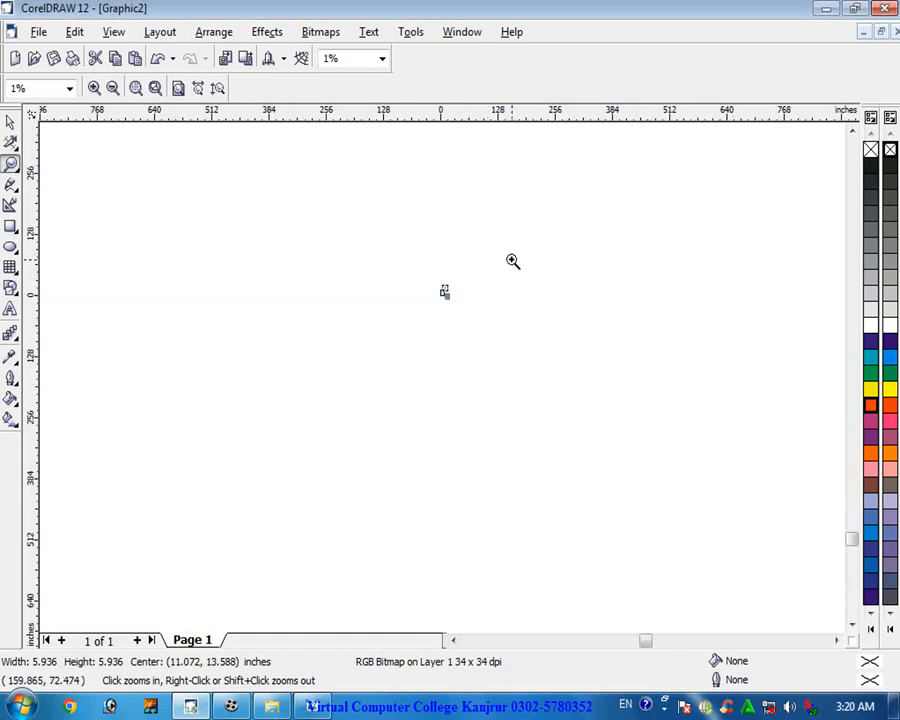
- Zoom back in to 161% and scroll the view to bring the cake back into sight
left_click(460, 277)
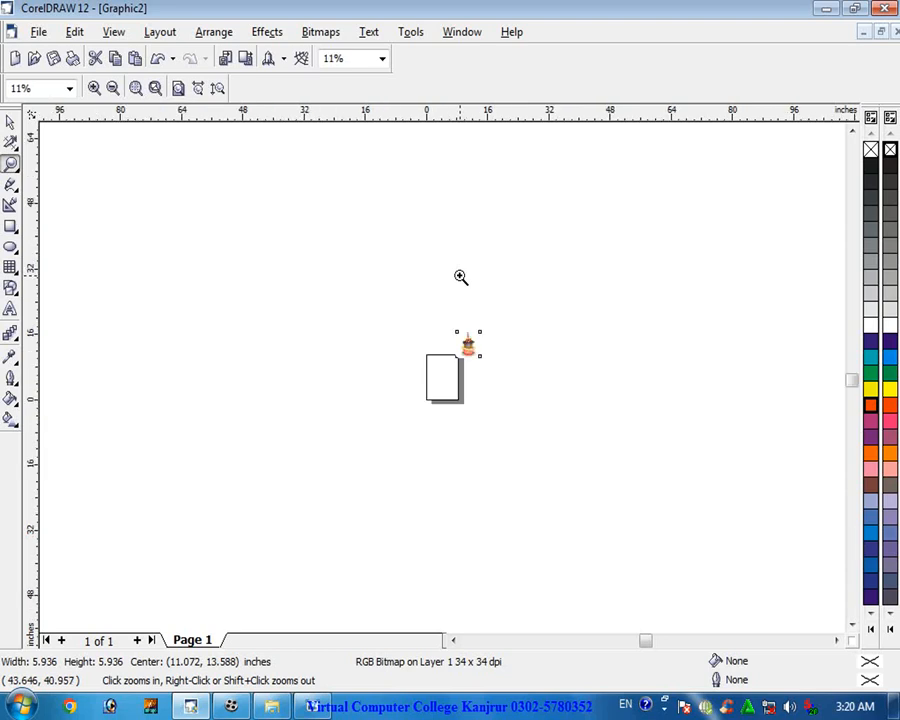
scroll(460, 277, "up", 4)
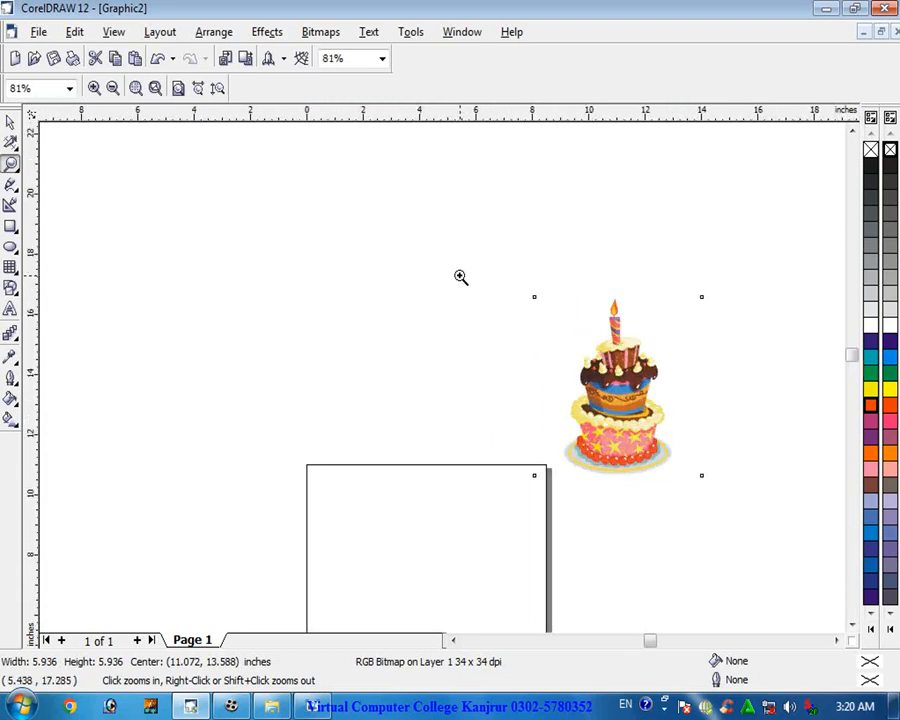
scroll(460, 277, "up", 1)
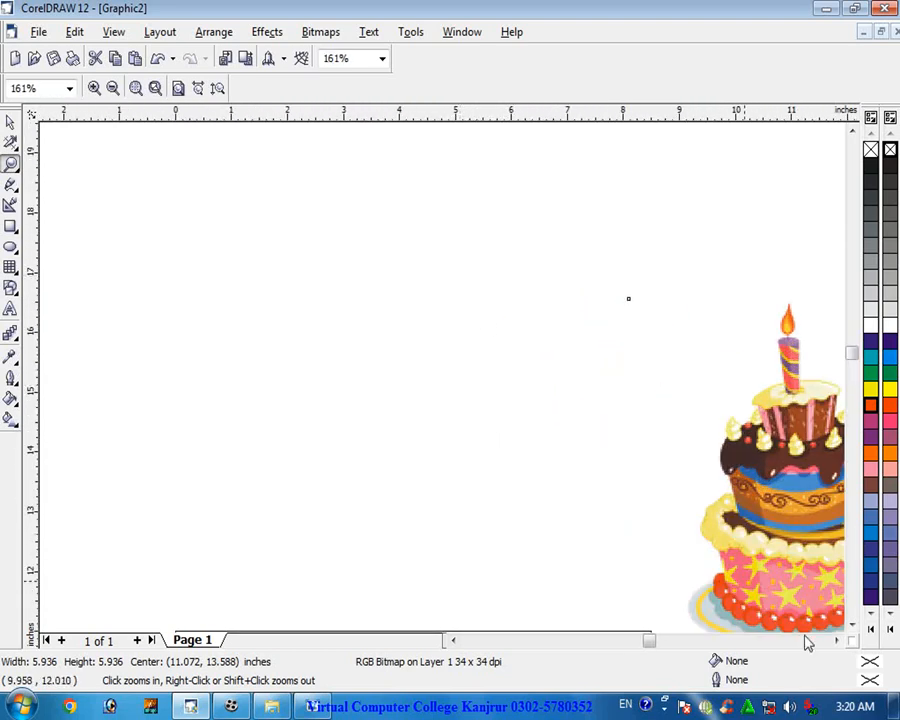
left_click(840, 640)
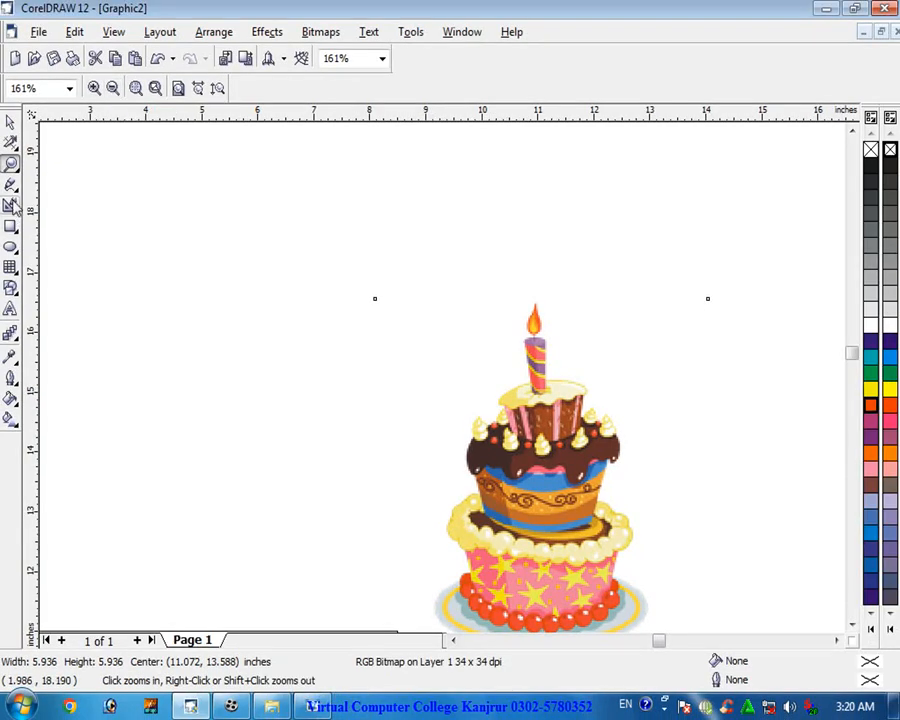
- Switch to the Hand tool and pan the view around the drawing
left_click(12, 165)
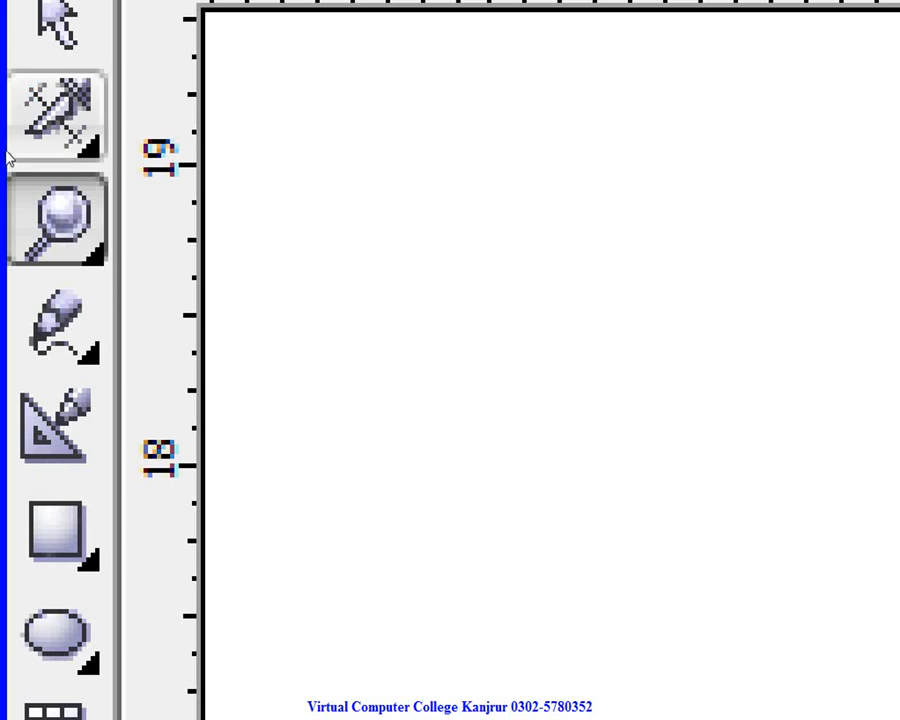
left_click(94, 353)
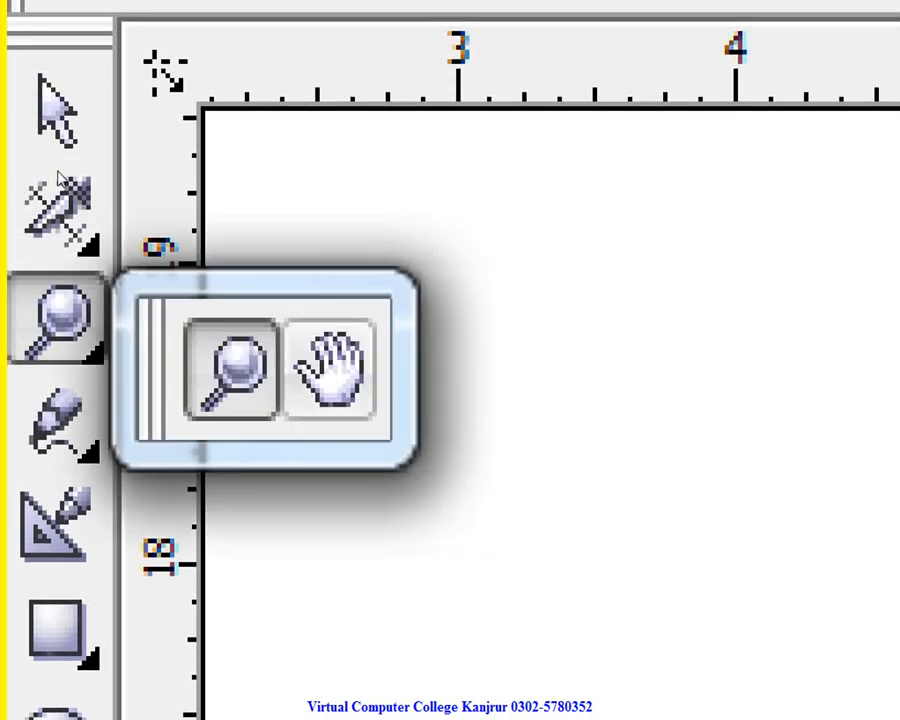
left_click(326, 366)
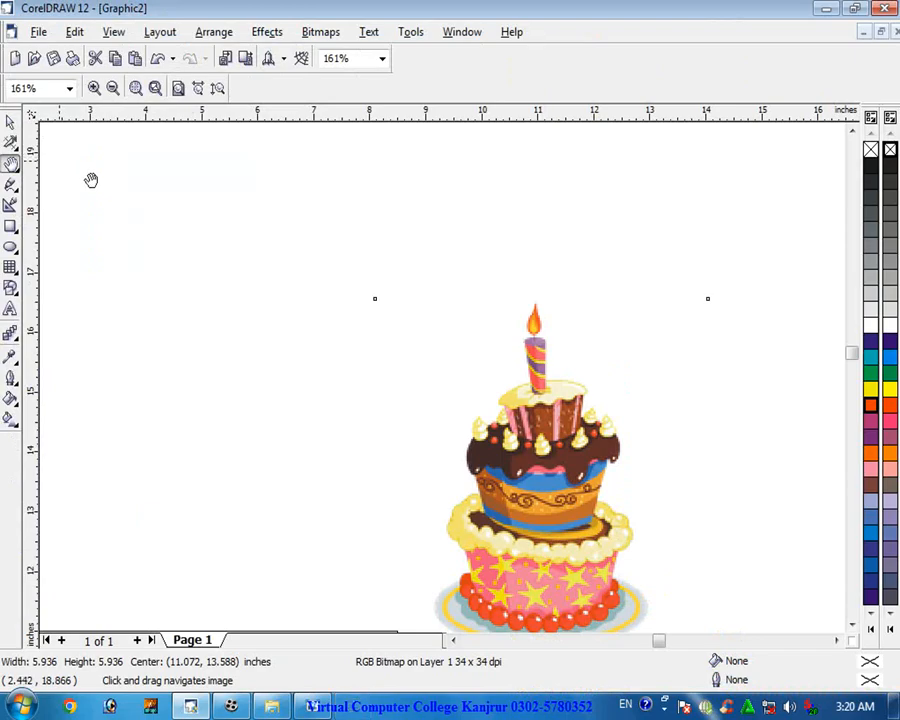
left_click_drag(232, 319, 215, 173)
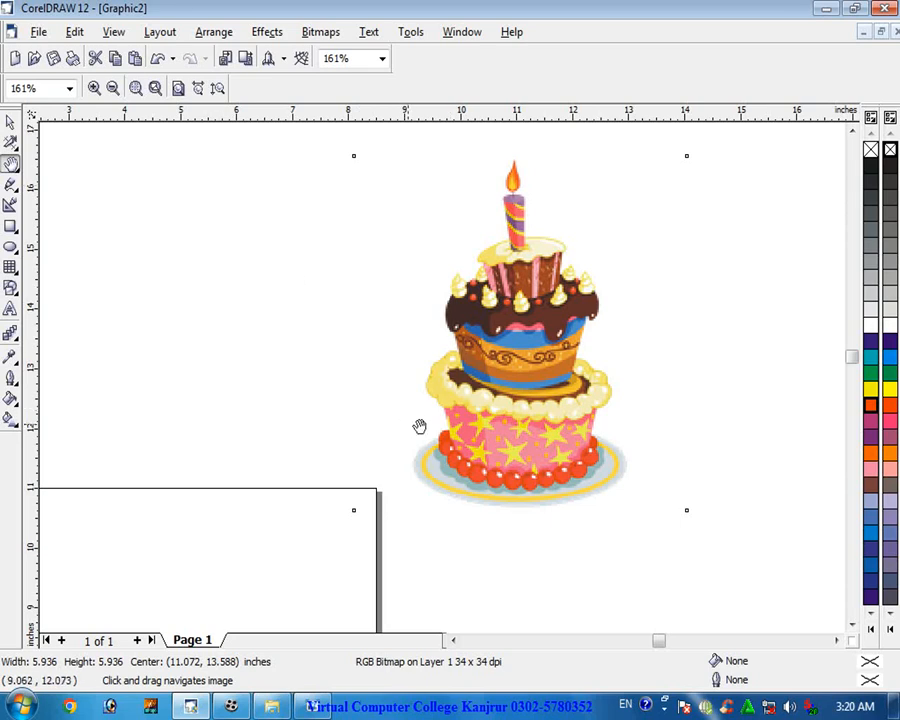
left_click_drag(388, 444, 482, 338)
left_click_drag(627, 297, 292, 604)
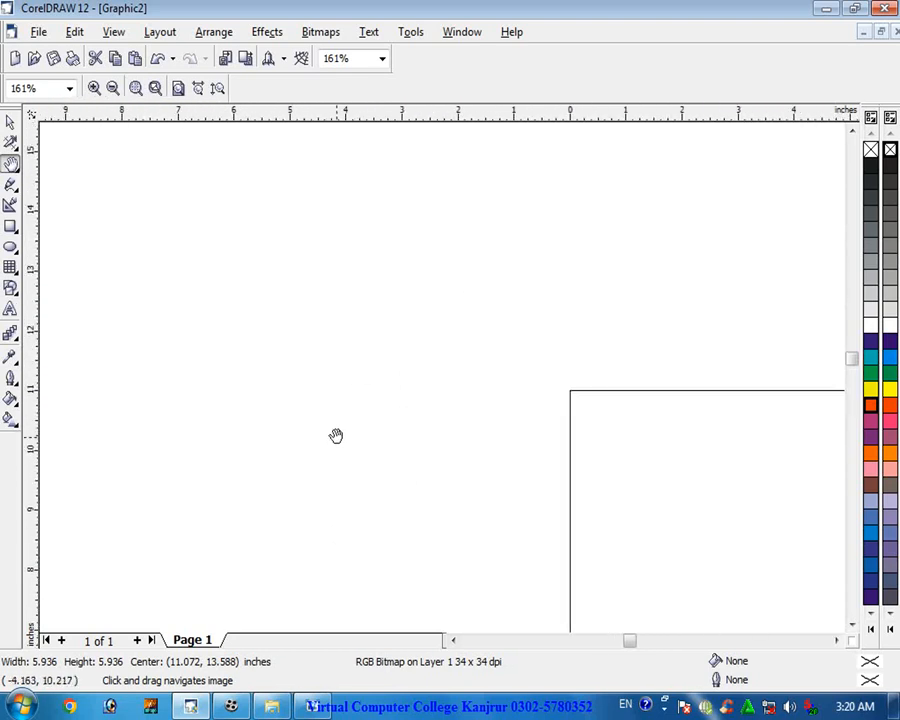
- Keep panning with the Hand tool until the cake is back in view
left_click_drag(168, 199, 222, 500)
left_click_drag(266, 271, 100, 304)
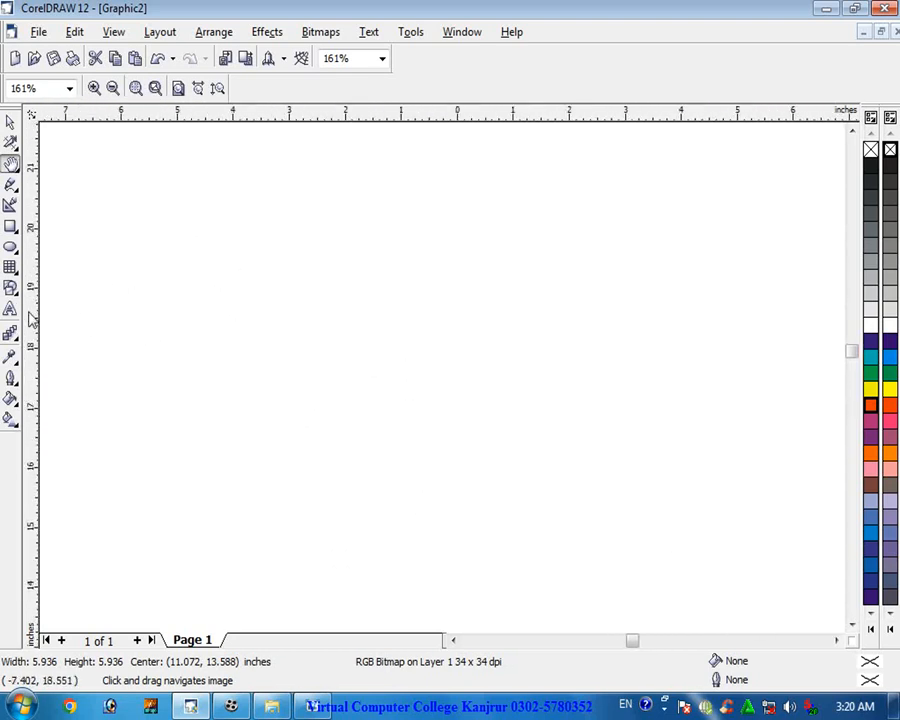
left_click_drag(436, 303, 215, 242)
left_click_drag(532, 351, 387, 288)
left_click_drag(570, 405, 510, 306)
left_click_drag(699, 339, 473, 261)
left_click_drag(589, 267, 471, 303)
left_click_drag(478, 344, 525, 259)
left_click_drag(491, 353, 549, 318)
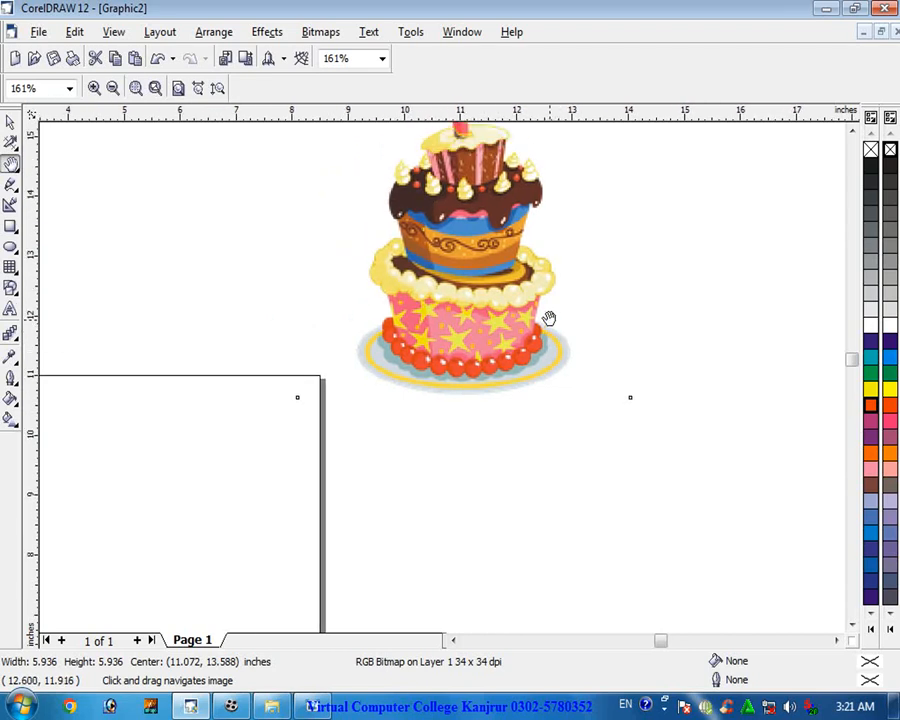